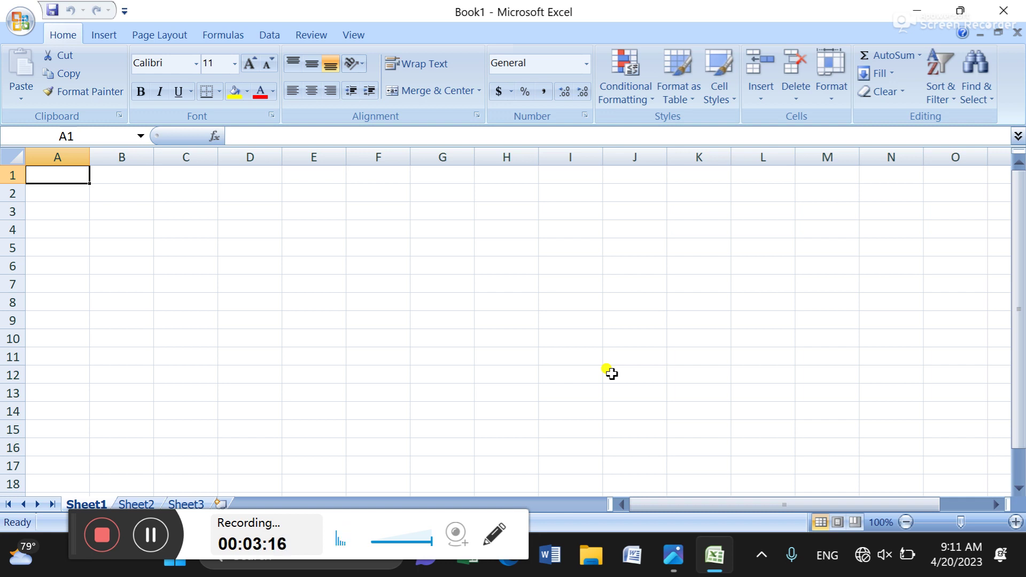
Hide the ribbon and enter the text "ctrl + f1" in cell D4.
scroll(612, 374, "up", 3)
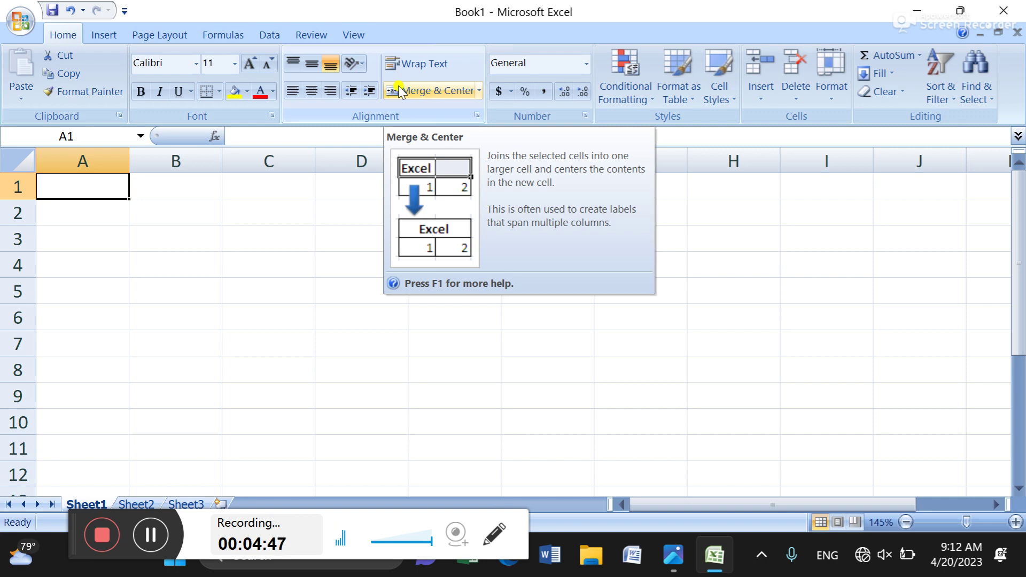
key("ctrl+F1")
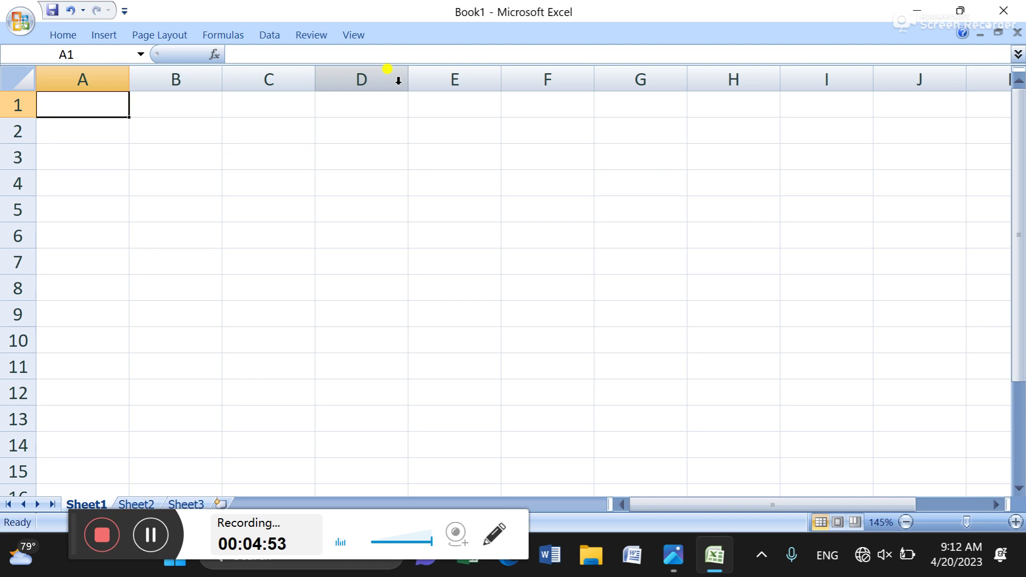
left_click(317, 182)
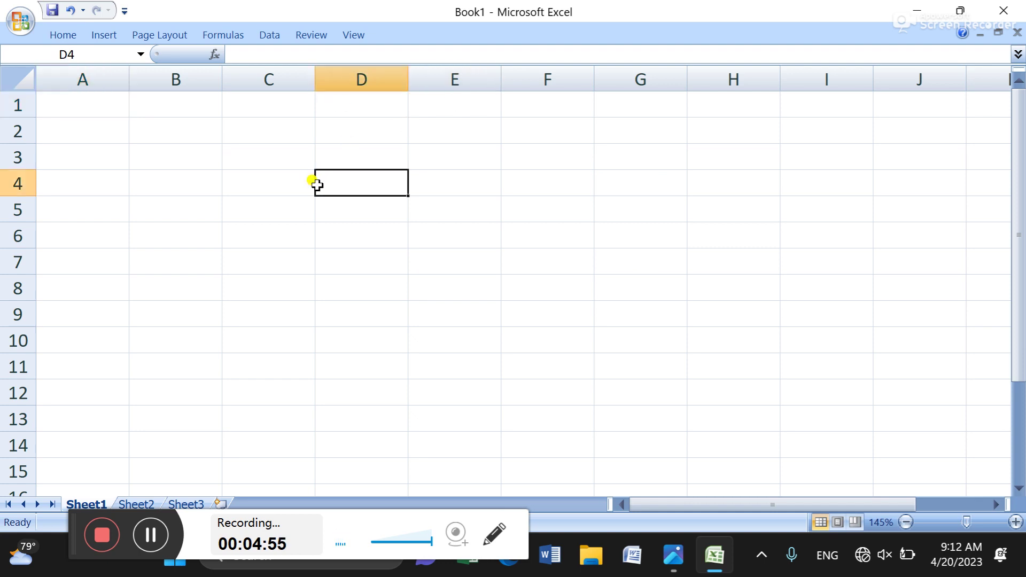
type("ctrl + ")
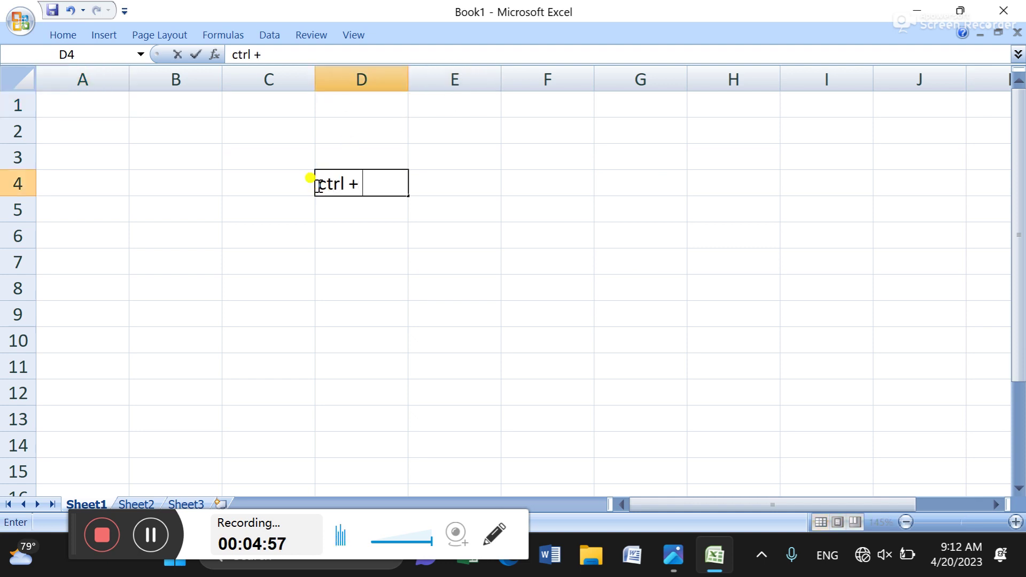
type("f1")
key("Return")
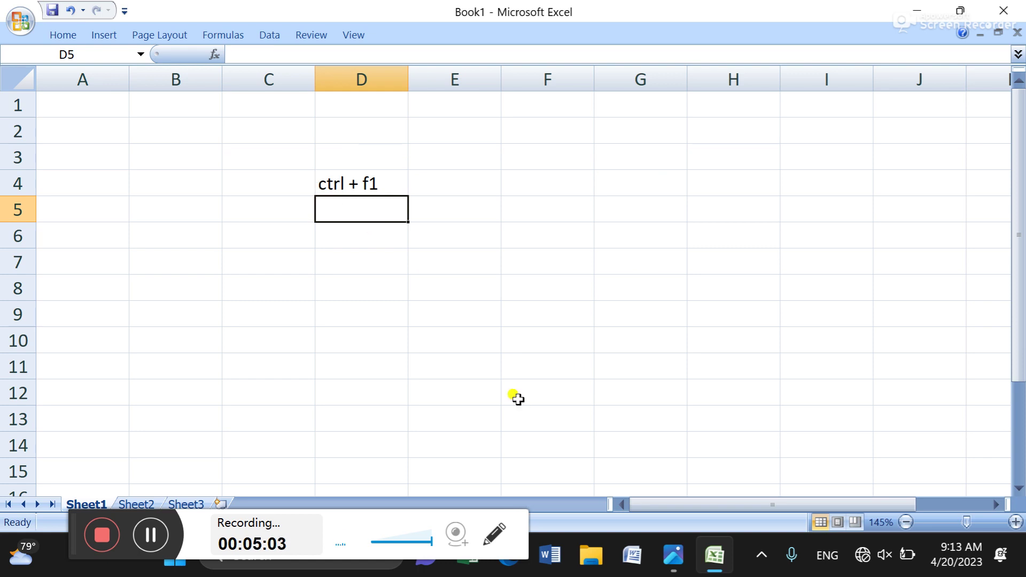
Show the ribbon, hide it once more, and bring it back.
key("ctrl+F1")
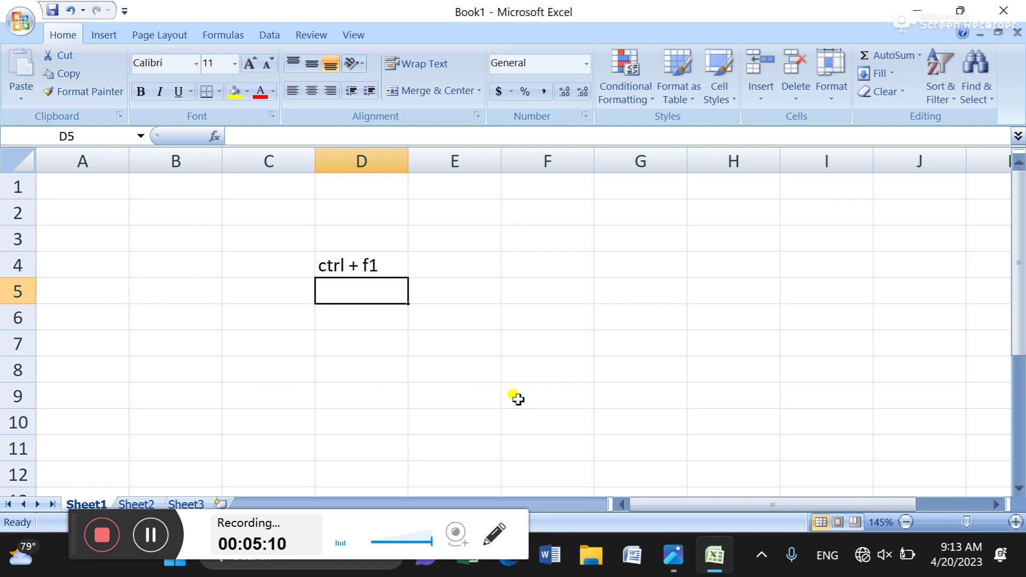
key("ctrl+F1")
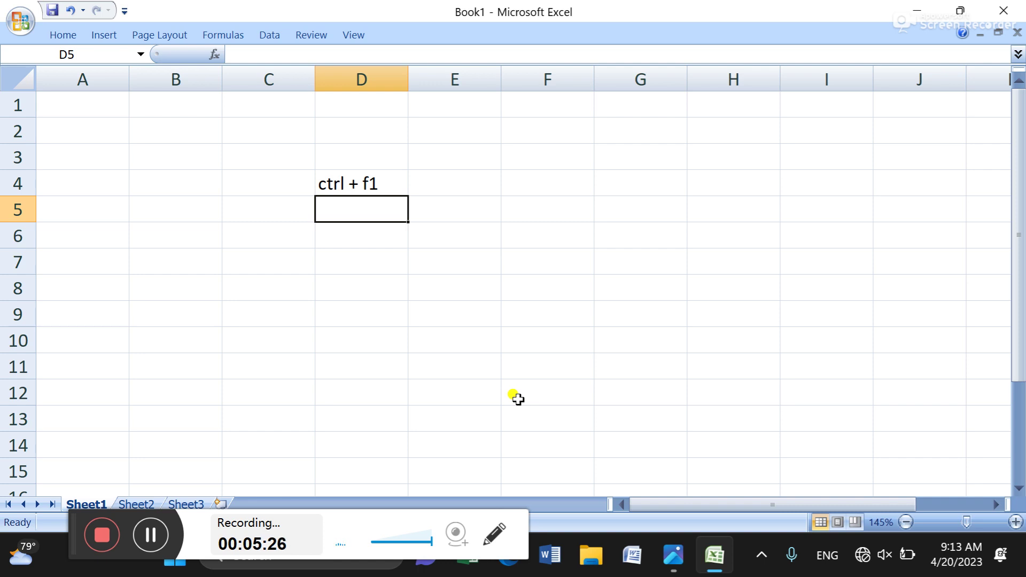
key("ctrl+F1")
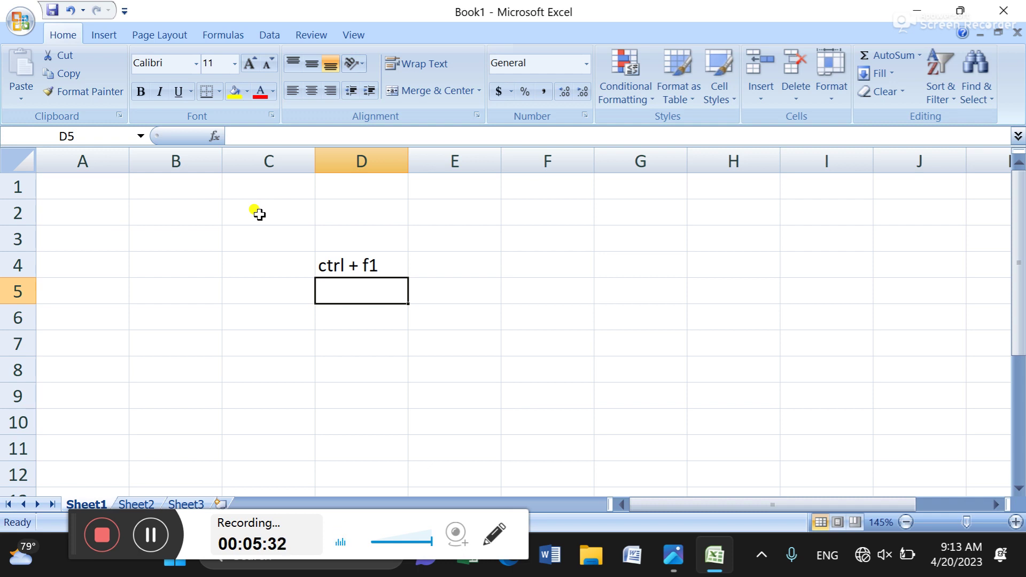
Clear the contents of cell D4.
key("Up")
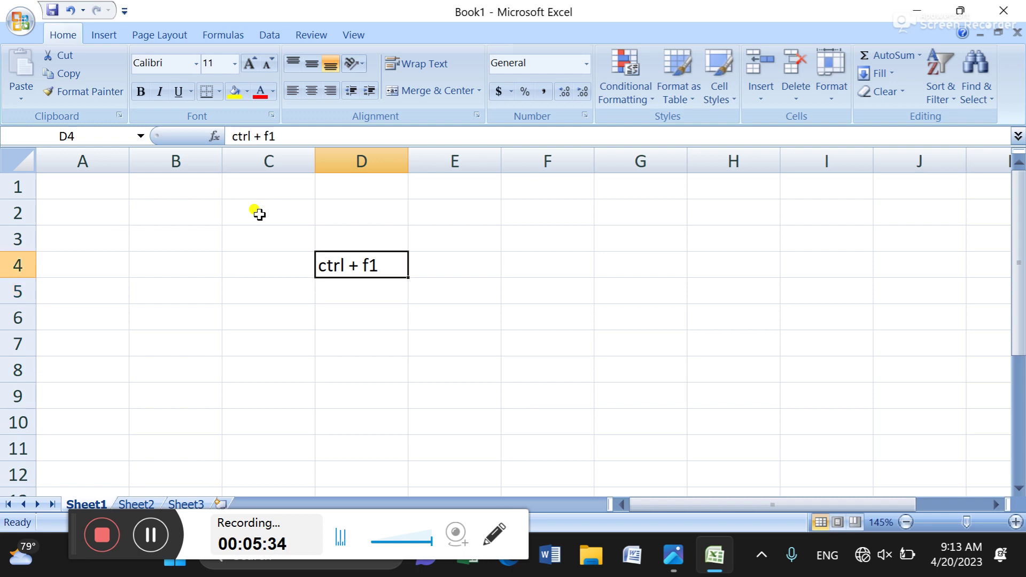
key("Delete")
scroll(259, 215, "up", 1)
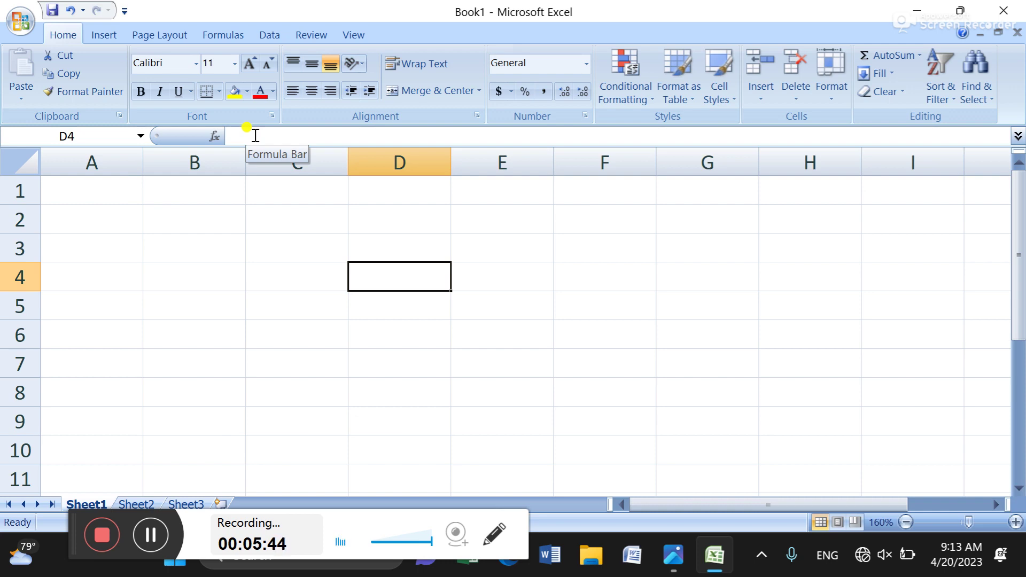
Go to cell A1, and select cells E6, F7 and E8 one after another.
key("ctrl+Home")
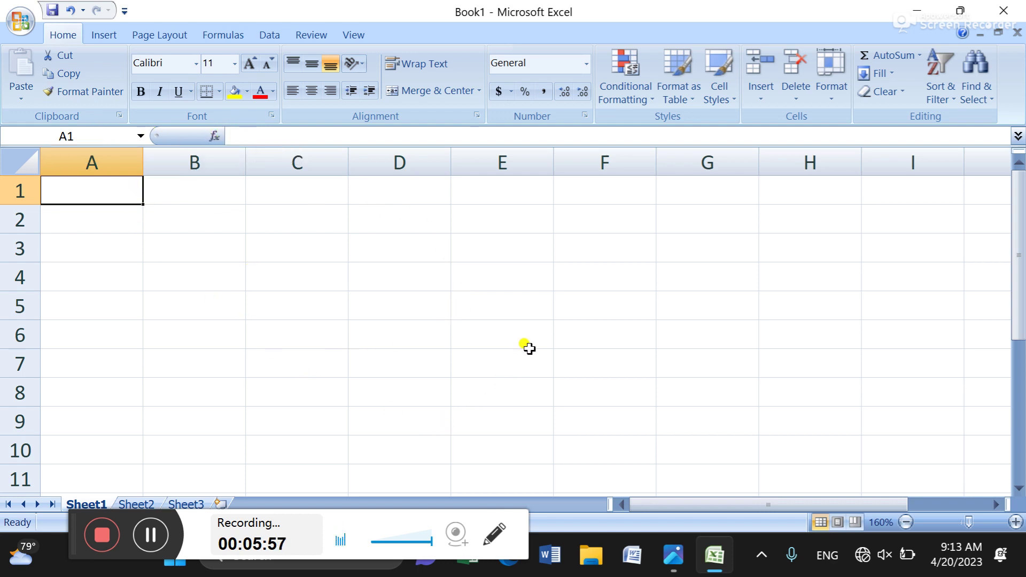
left_click(523, 332)
left_click(631, 353)
left_click(468, 384)
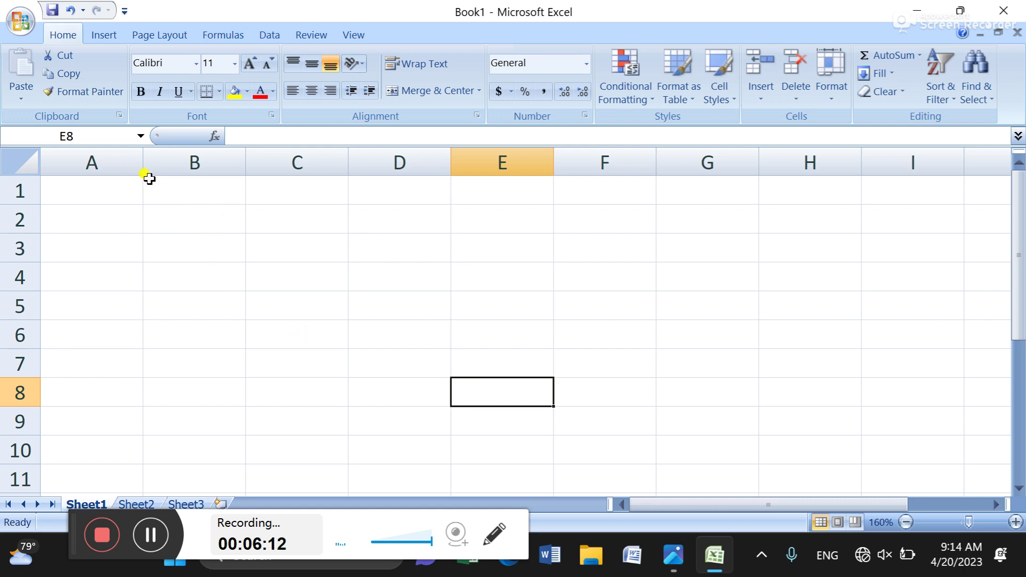
Select the whole columns A, B, C, D, E and F one at a time.
left_click(115, 160)
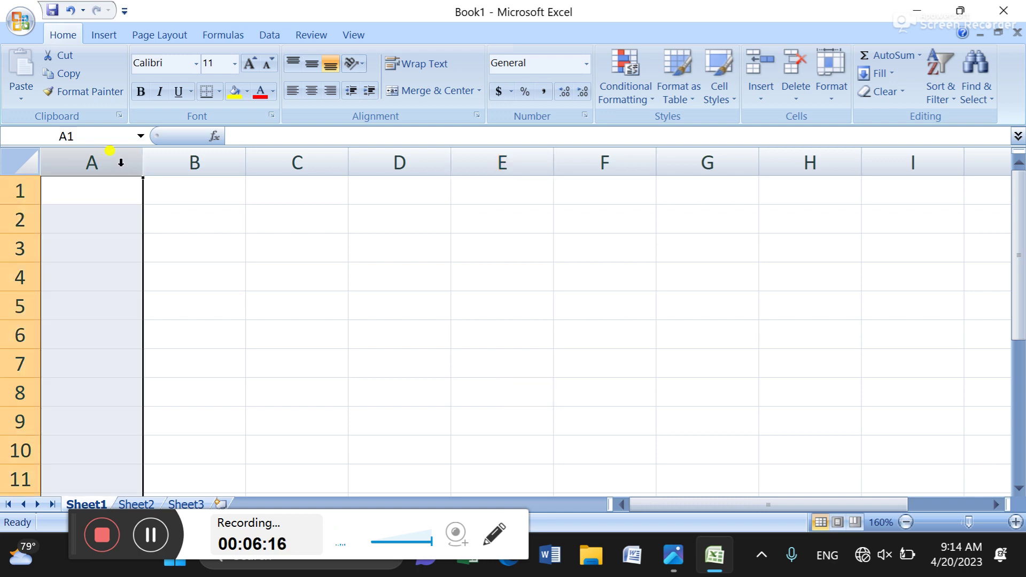
left_click(187, 160)
left_click(294, 159)
left_click(377, 155)
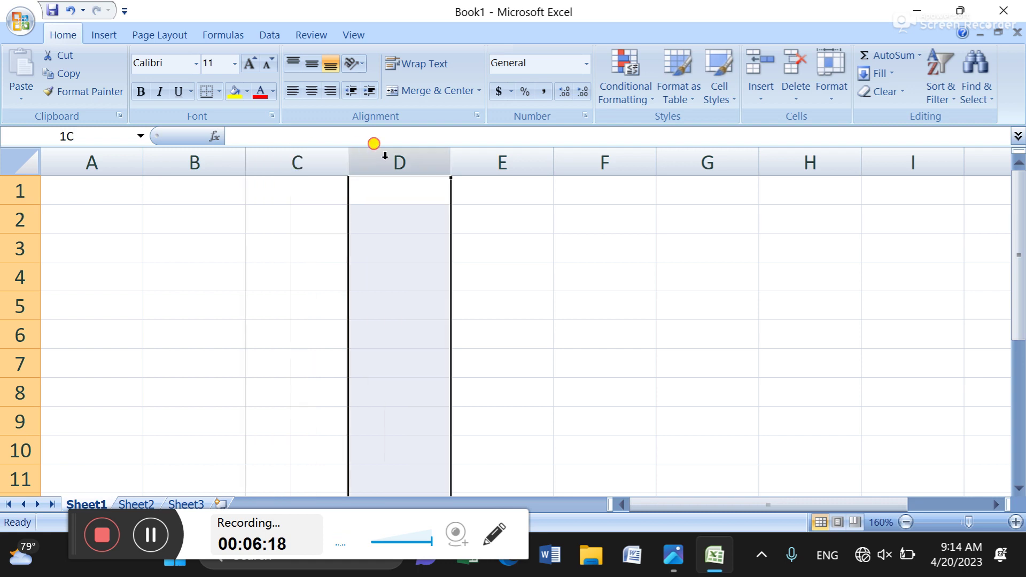
left_click(508, 156)
left_click(566, 155)
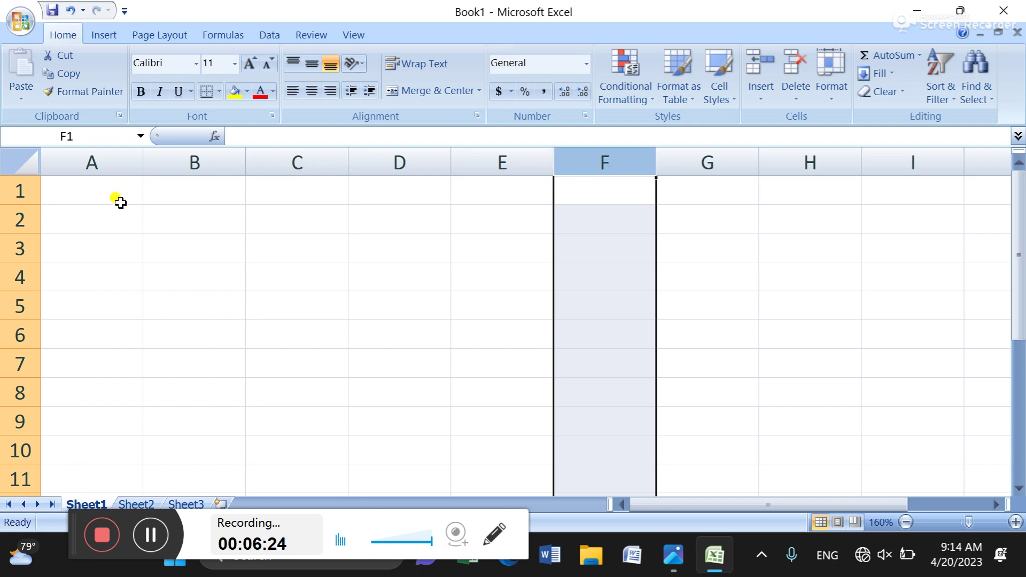
Select the whole of row 1, then rows 1 through 8 together, and clear the selection by selecting cell C4.
left_click(16, 191)
left_click(171, 371)
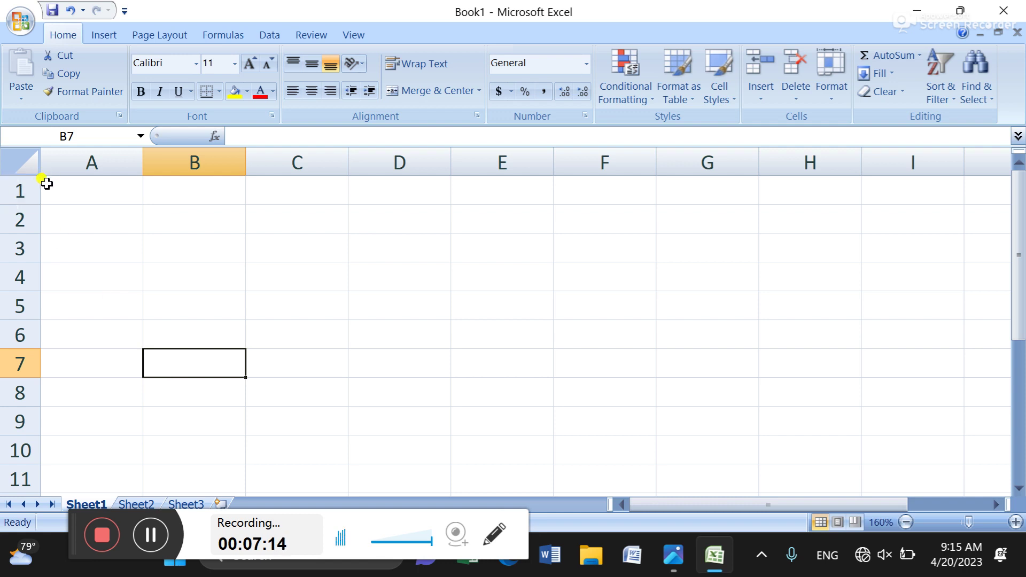
left_click_drag(16, 185, 20, 401)
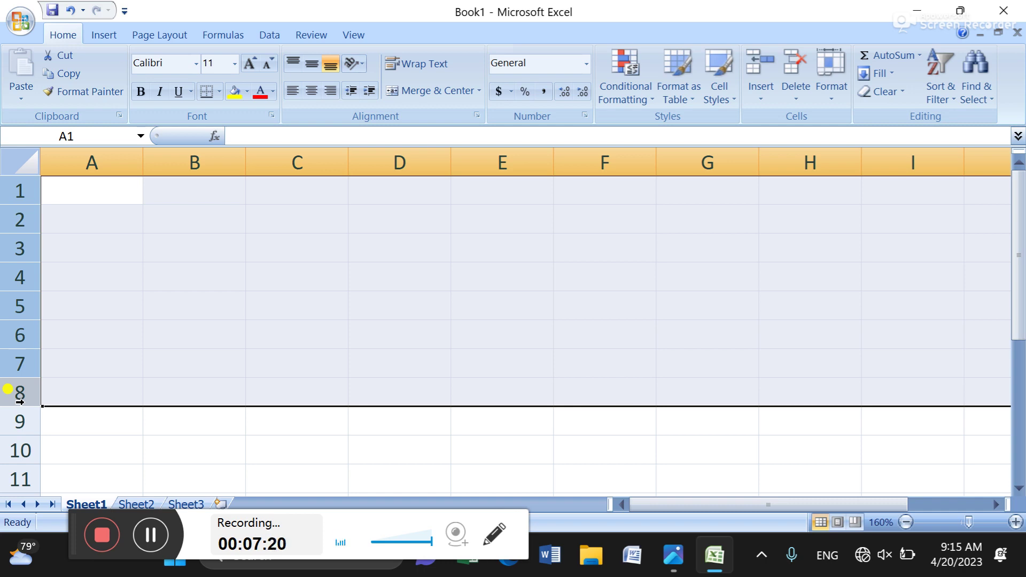
left_click(297, 279)
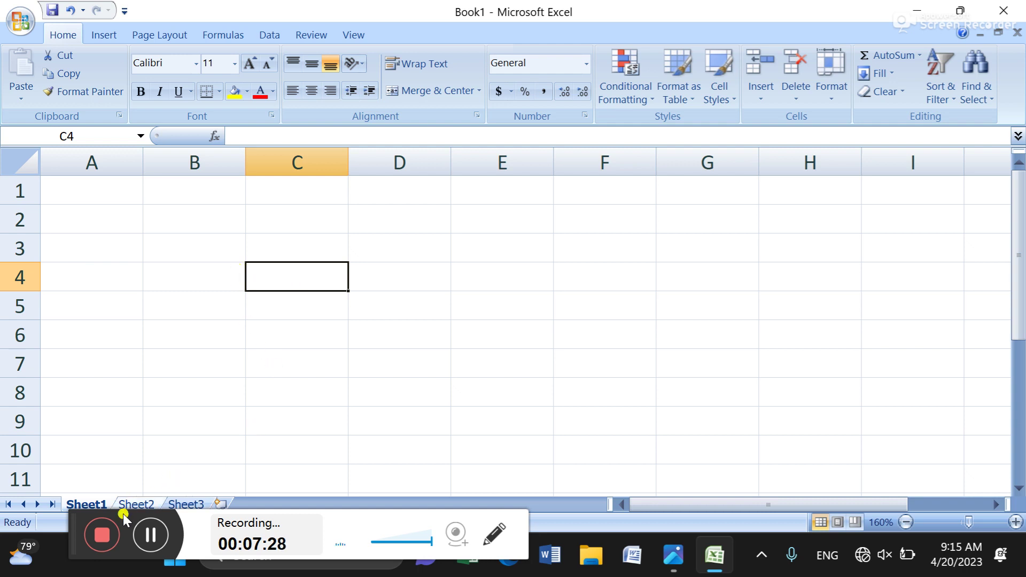
From cell B6, jump to the last row of column B and return to its first row.
left_click_drag(74, 529, 308, 522)
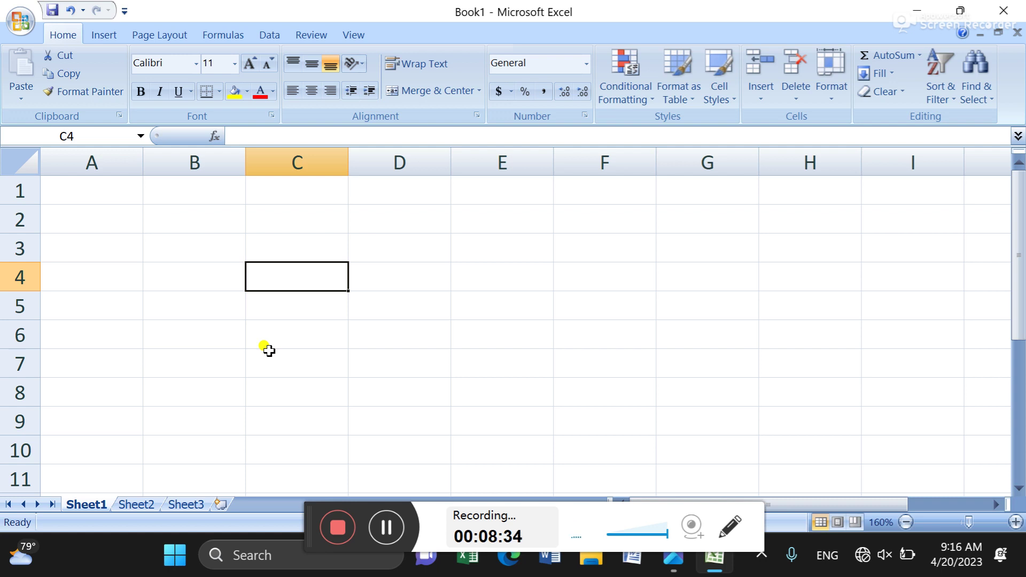
left_click(401, 279)
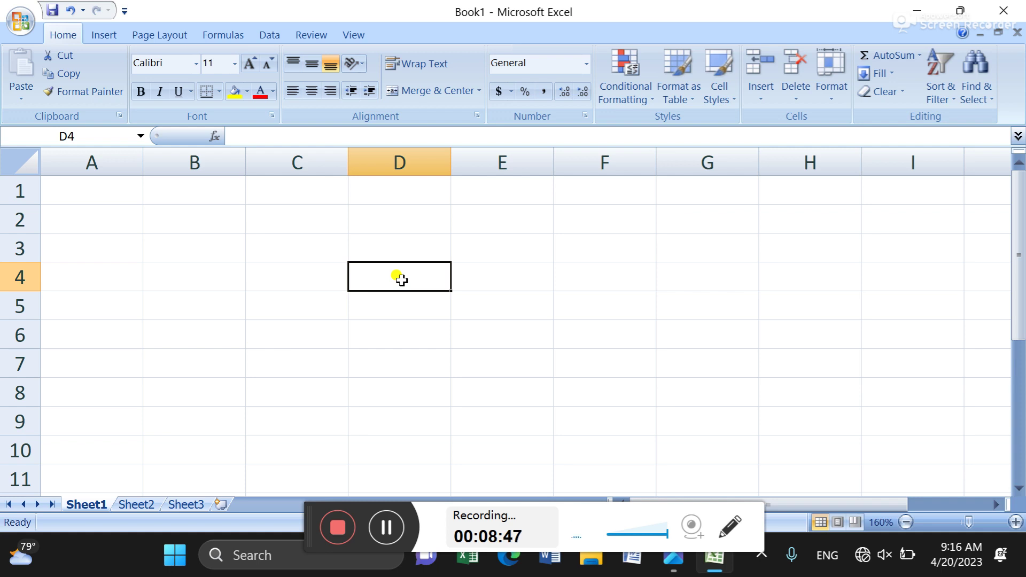
left_click(228, 322)
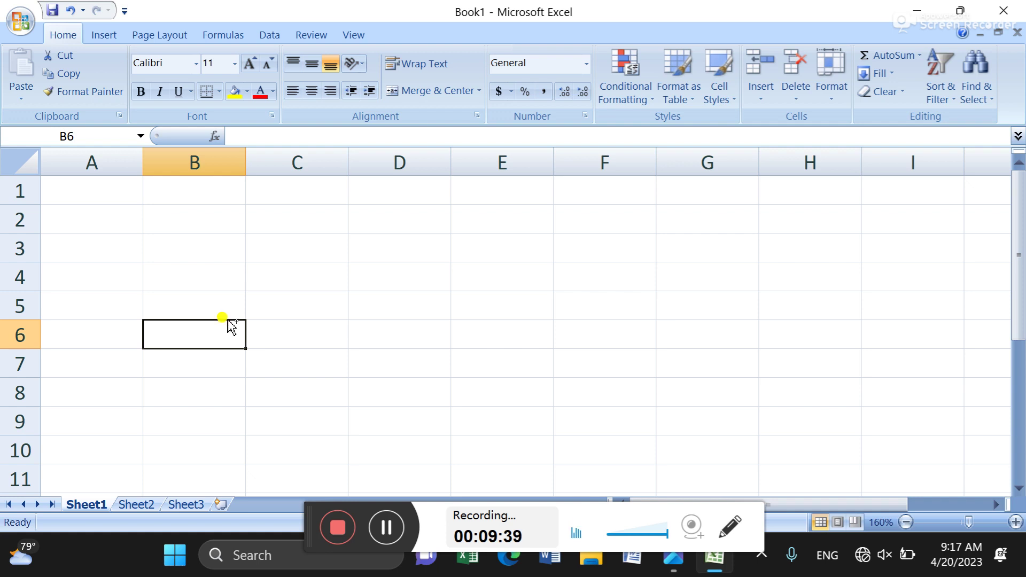
key("ctrl+Down")
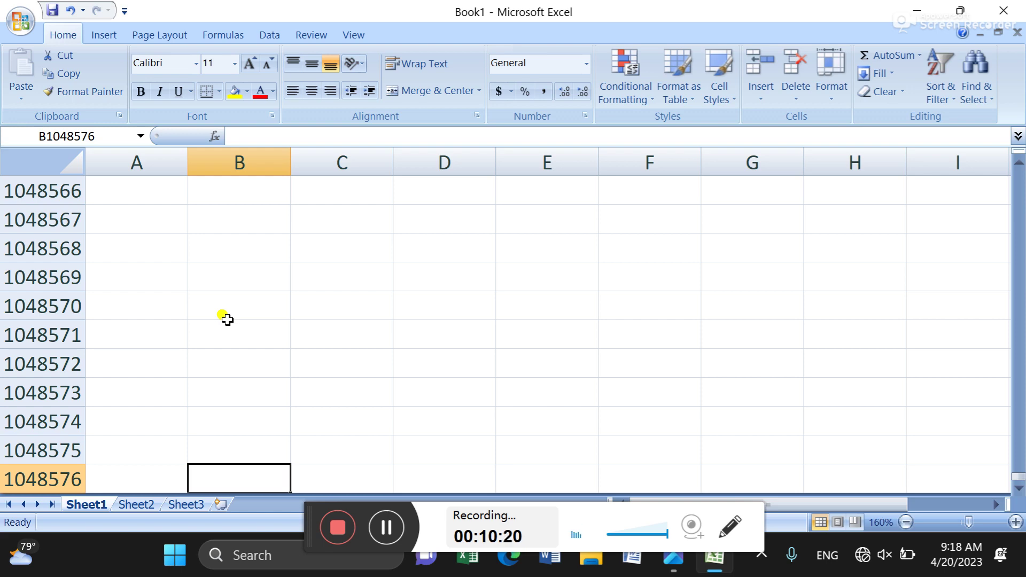
key("ctrl+Up")
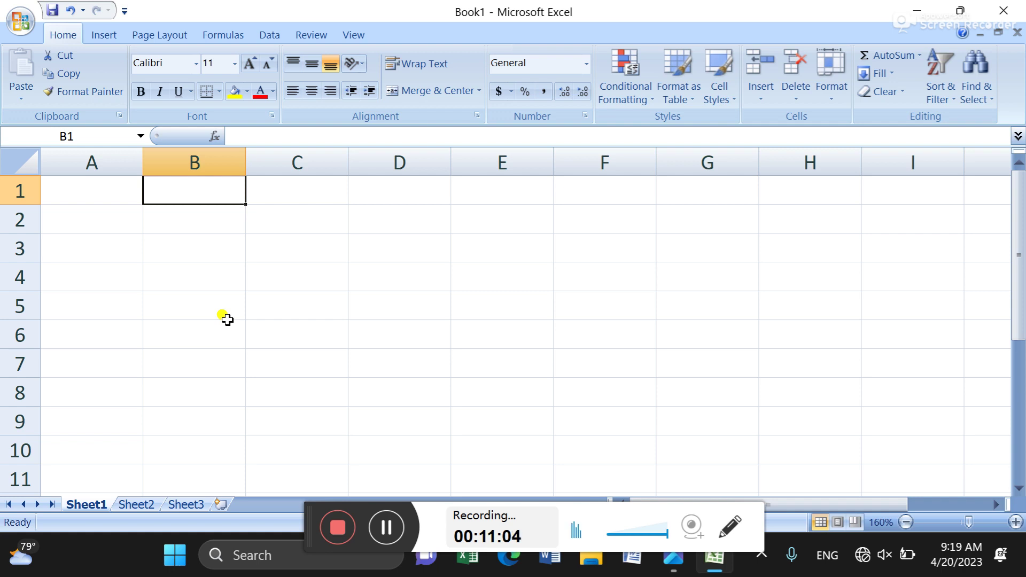
Move cell by cell along row 1 from B1 to IS1, and jump to the last column, XFD.
key("Right")
key("Right")
key("Right")
key("Right")
key("Right")
key("Right")
key("Right")
key("Right")
key("Right")
key("Right")
key("Right")
key("Right")
key("Right")
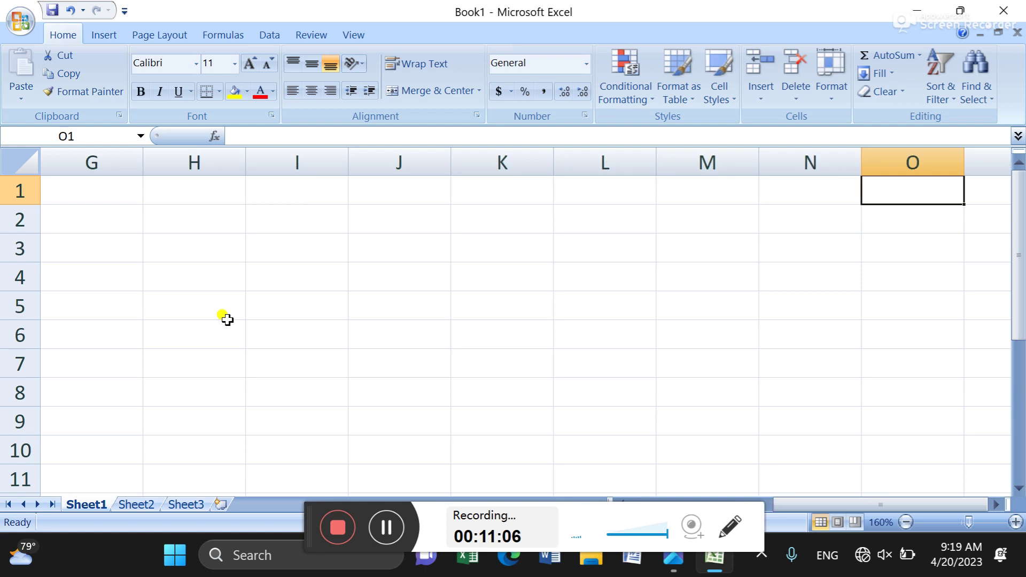
key("Right")
key("Right")
key("Right")
key("Right")
key("Right")
key("Right")
key("Right")
key("Right")
key("Right")
key("Right")
key("Right")
key("Right")
key("Right")
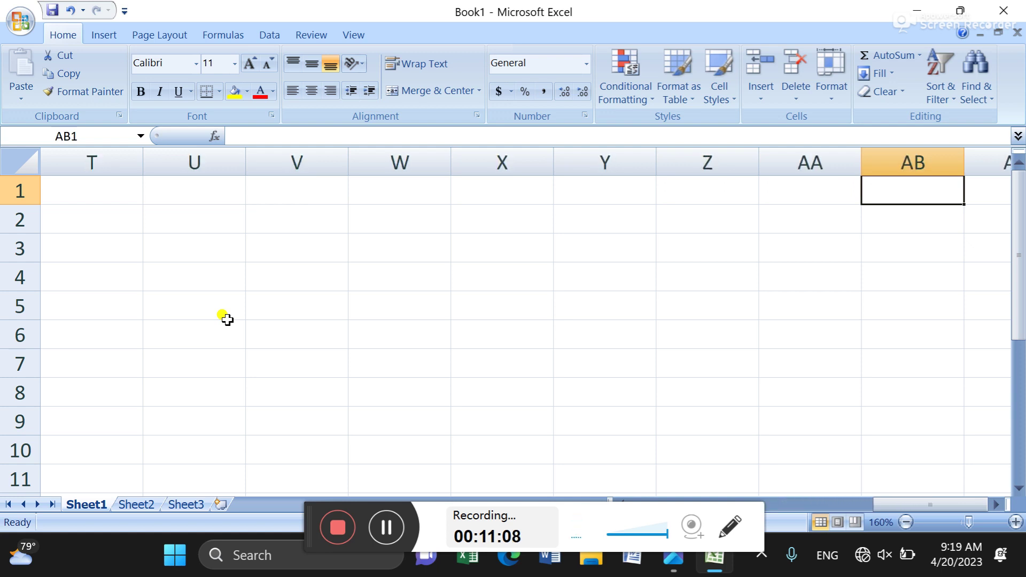
key("Right")
key("Right")
key("Right")
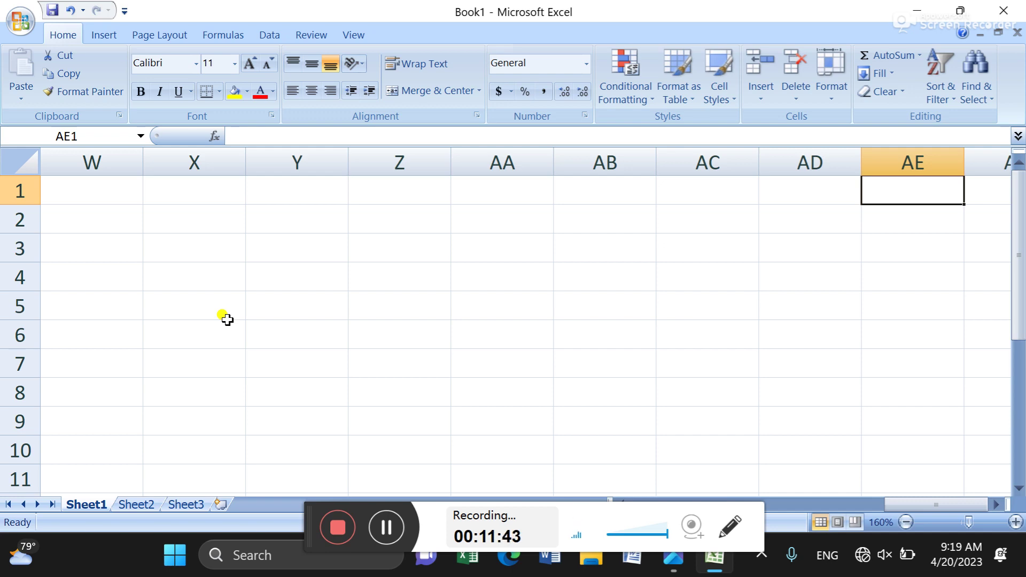
key("Right")
key("Right")
key("Right")
key("Right")
key("Right")
key("Right")
key("Right")
key("Right")
key("Right")
key("Right")
key("Right")
key("Right")
key("Right")
key("Right")
key("Right")
key("Right")
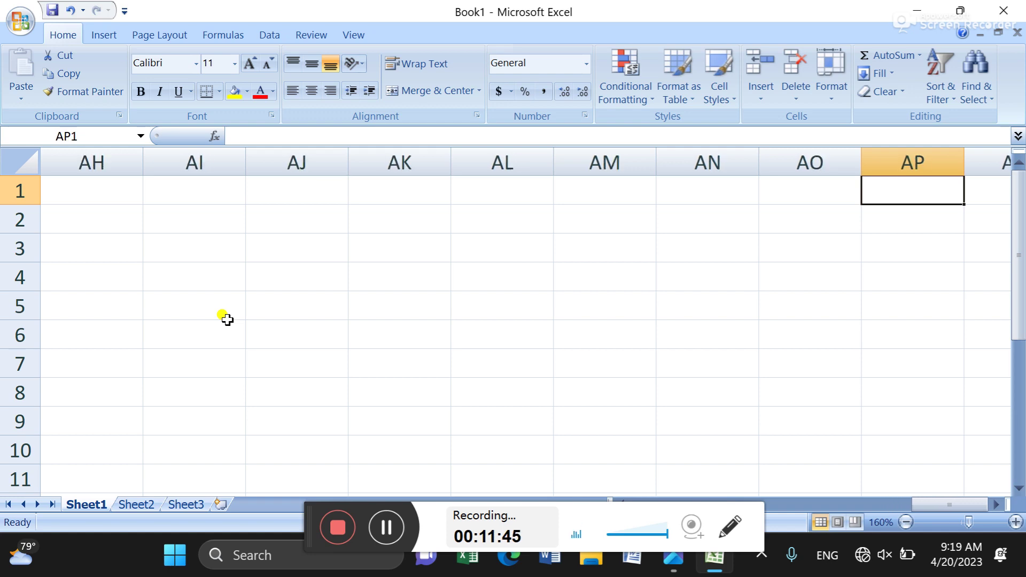
key("Right")
key("Right")
key("Right")
key("Right")
key("Right")
key("Right")
key("Right")
key("Right")
key("Right")
key("Right")
key("Right")
key("Right")
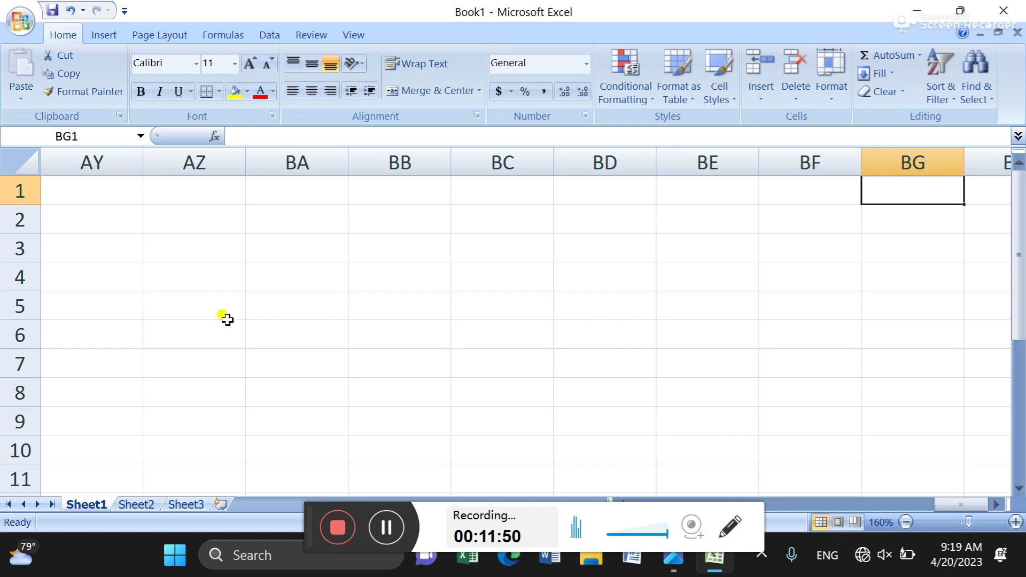
key("Right")
key("Right")
key("Right")
key("Right")
key("Right")
key("Right")
key("Right")
key("Right")
key("Right")
key("Right")
key("Right")
key("Right")
key("Right")
key("Right")
key("Right")
key("Right")
key("Right")
key("Right")
key("Right")
key("Right")
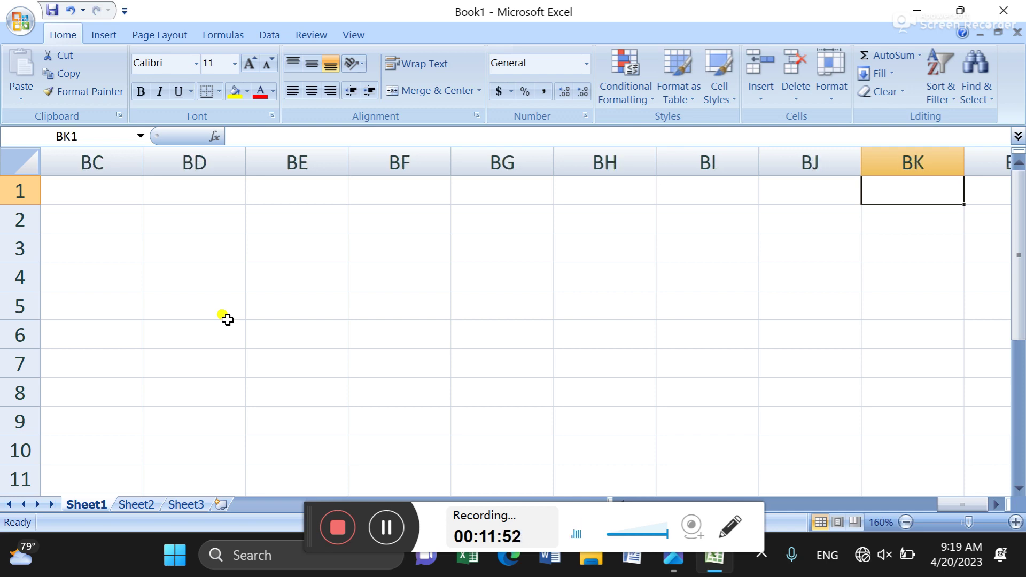
key("Right")
key("Right")
key("Right")
key("Right")
key("Right")
key("Right")
key("Right")
key("Right")
key("Right")
key("Right")
key("Right")
key("Right")
key("Right")
key("Right")
key("Right")
key("Right")
key("Right")
key("Right")
key("Right")
key("Right")
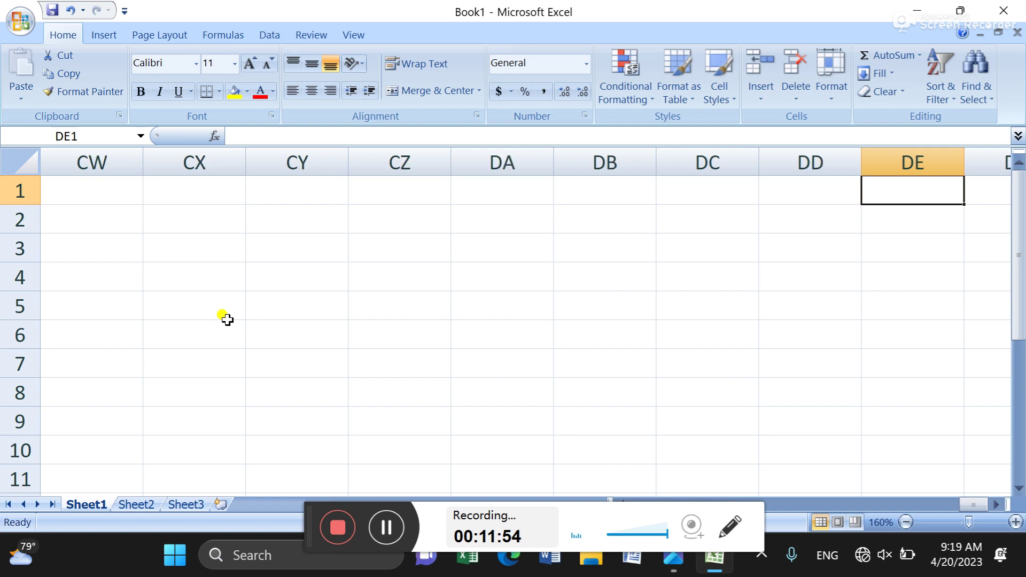
key("Right")
key("Right")
key("Right")
key("Right")
key("Right")
key("Right")
key("Right")
key("Right")
key("Right")
key("Right")
key("Right")
key("Right")
key("Right")
key("Right")
key("Right")
key("Right")
key("Right")
key("Right")
key("Right")
key("Right")
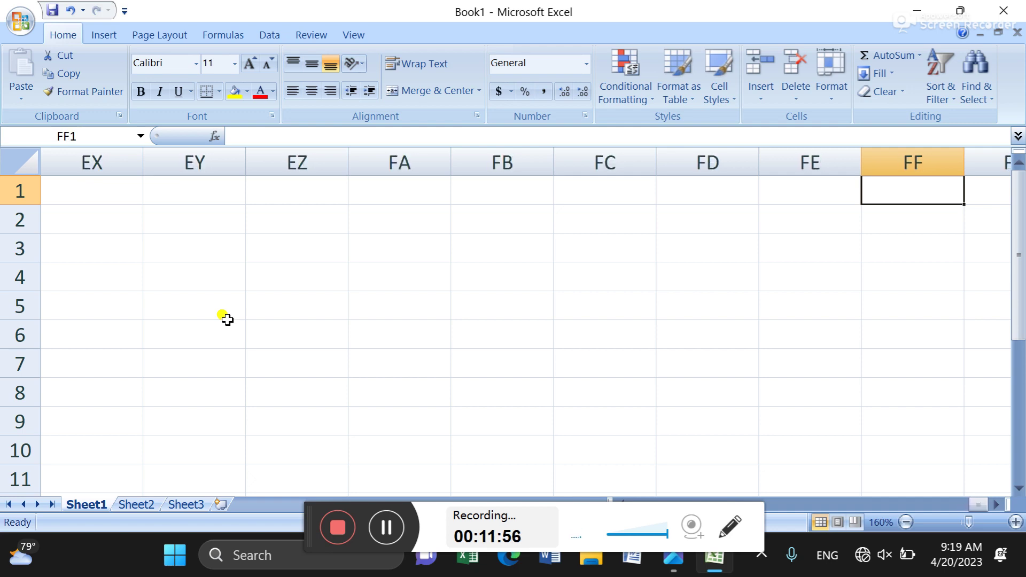
key("Right")
key("Right")
key("Right")
key("Right")
key("Right")
key("Right")
key("Right")
key("Right")
key("Right")
key("Right")
key("Right")
key("Right")
key("Right")
key("Right")
key("Right")
key("Right")
key("Right")
key("Right")
key("Right")
key("Right")
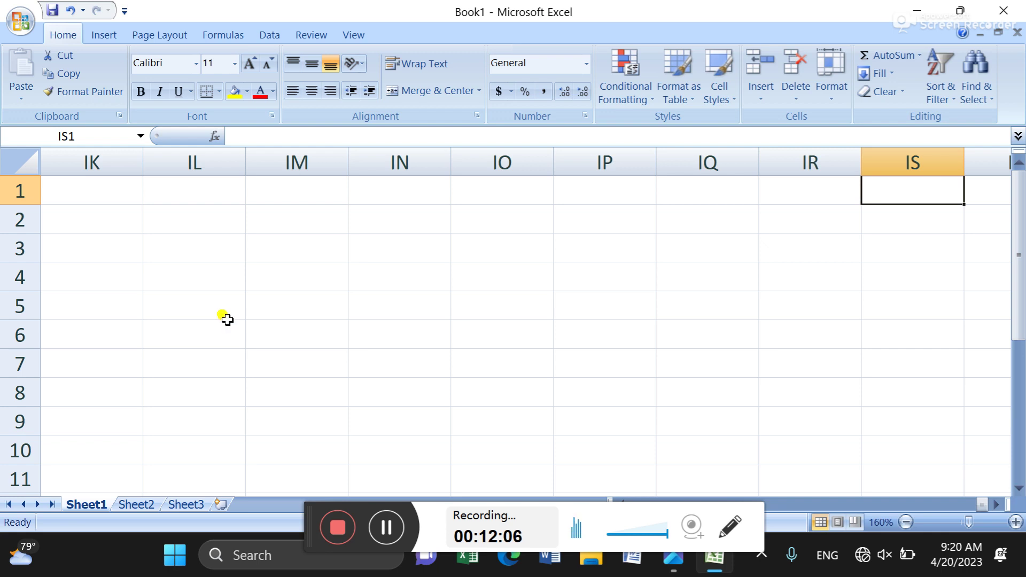
key("ctrl+Right")
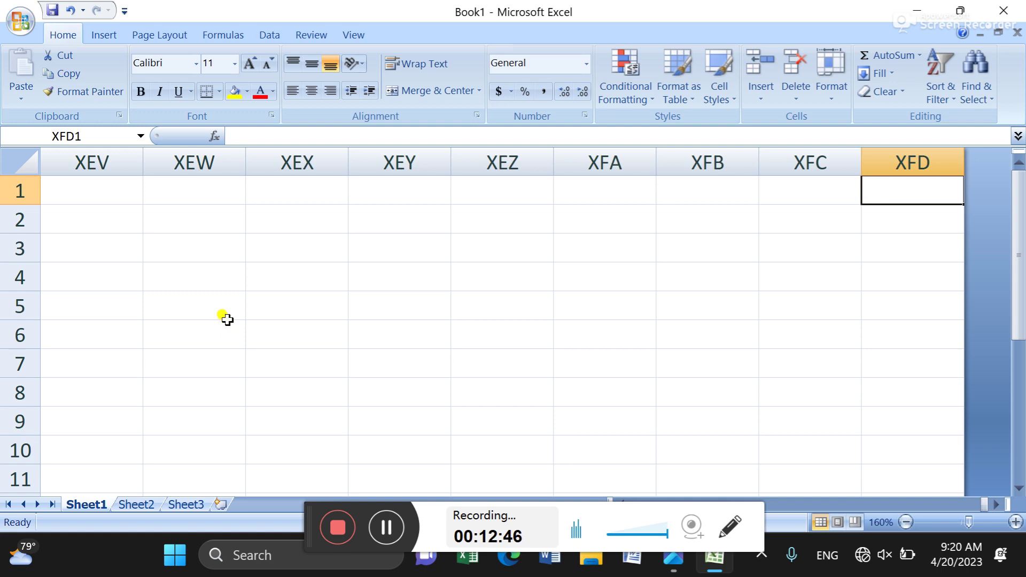
Return to cell A1, and select cells D5, E4 and C7 one after another.
key("ctrl+Home")
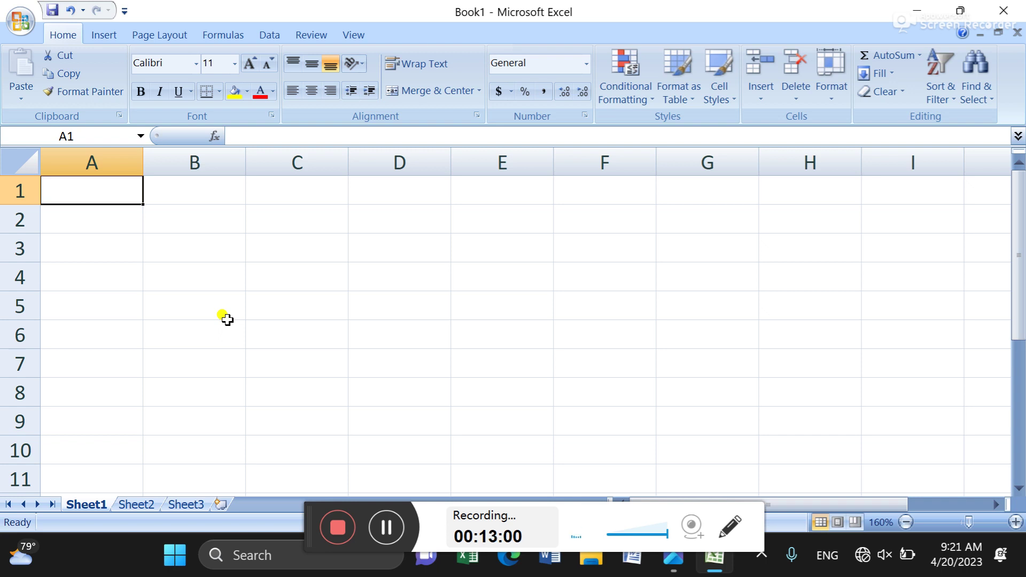
left_click(410, 316)
left_click(463, 279)
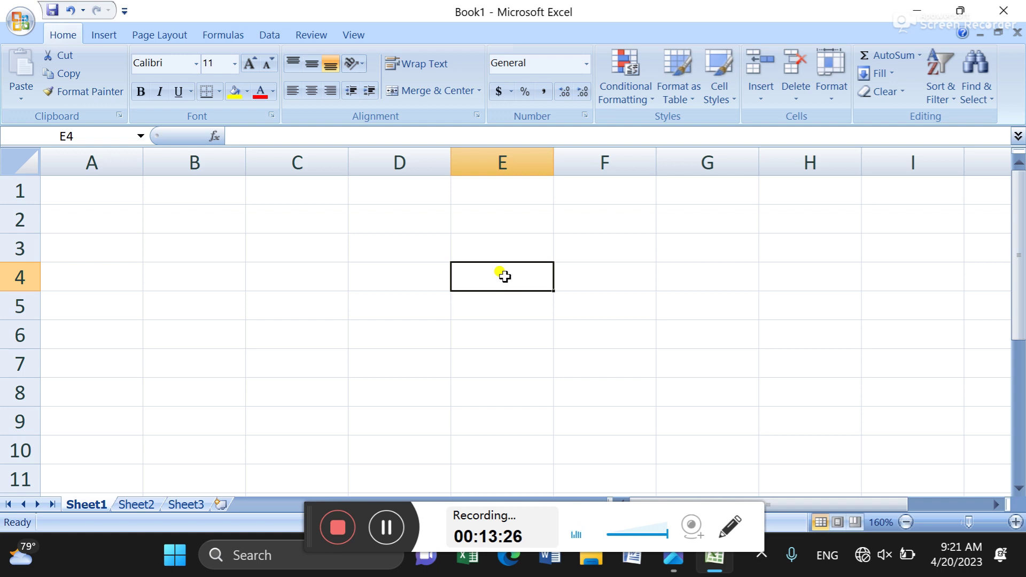
left_click(294, 371)
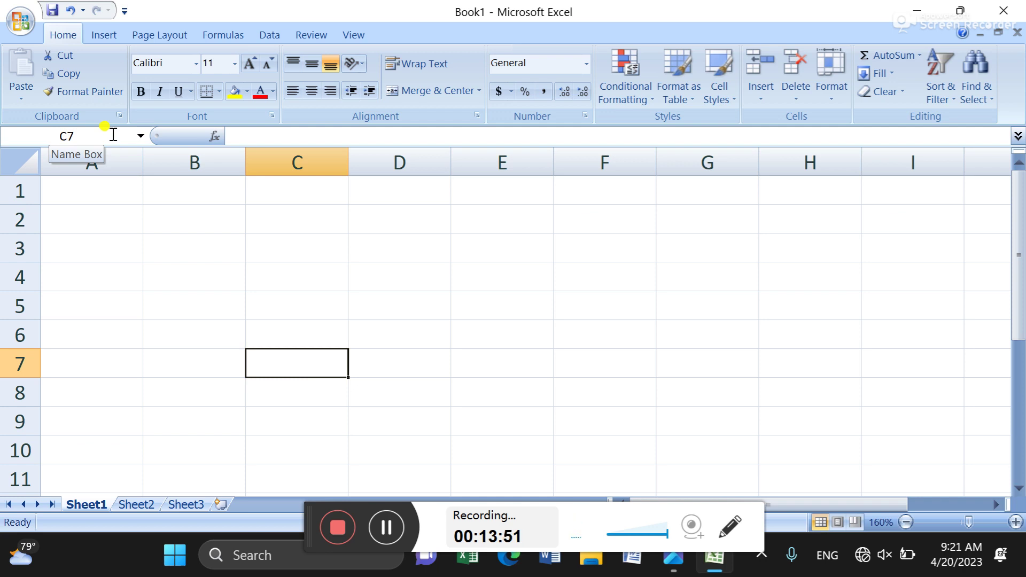
Enter the text "Hinndi" in cell D4 and reselect that cell.
left_click(397, 266)
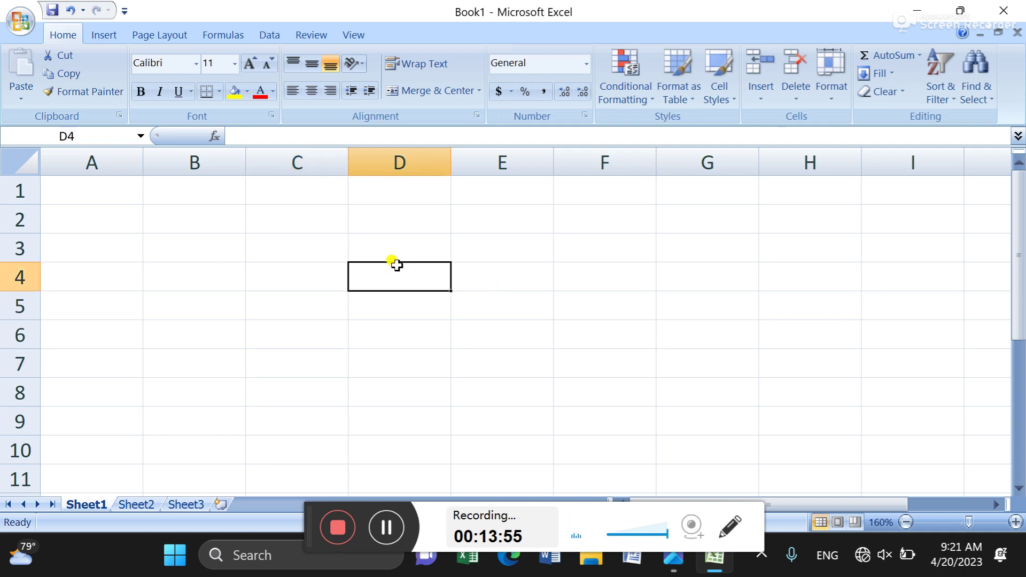
type("Hin")
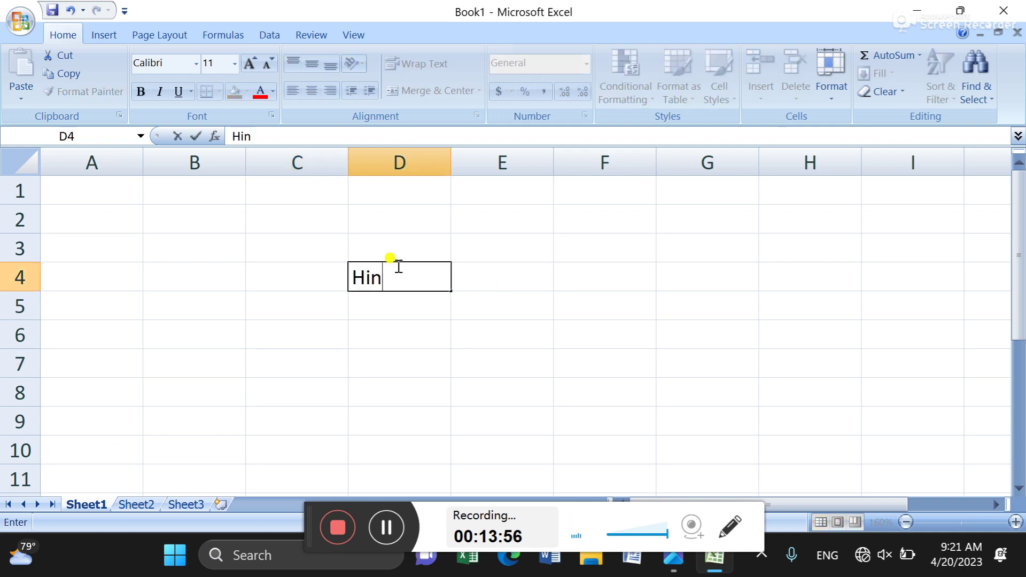
type("ndi")
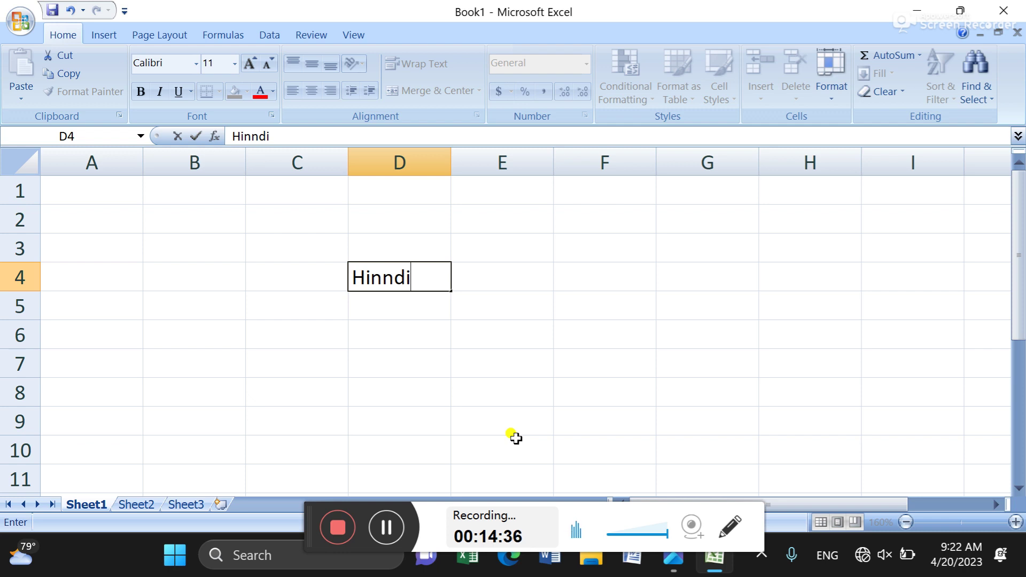
key("Left")
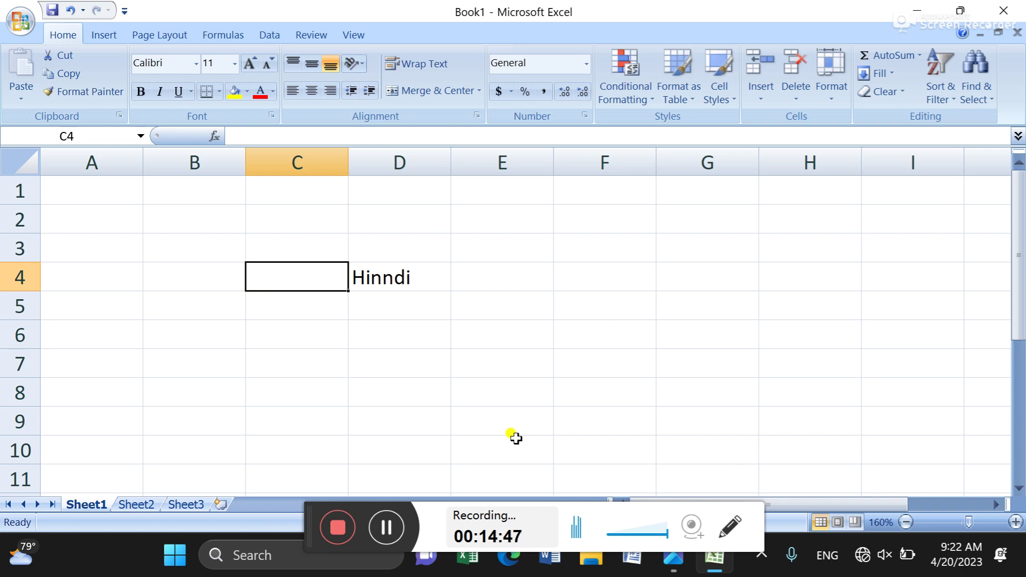
key("Right")
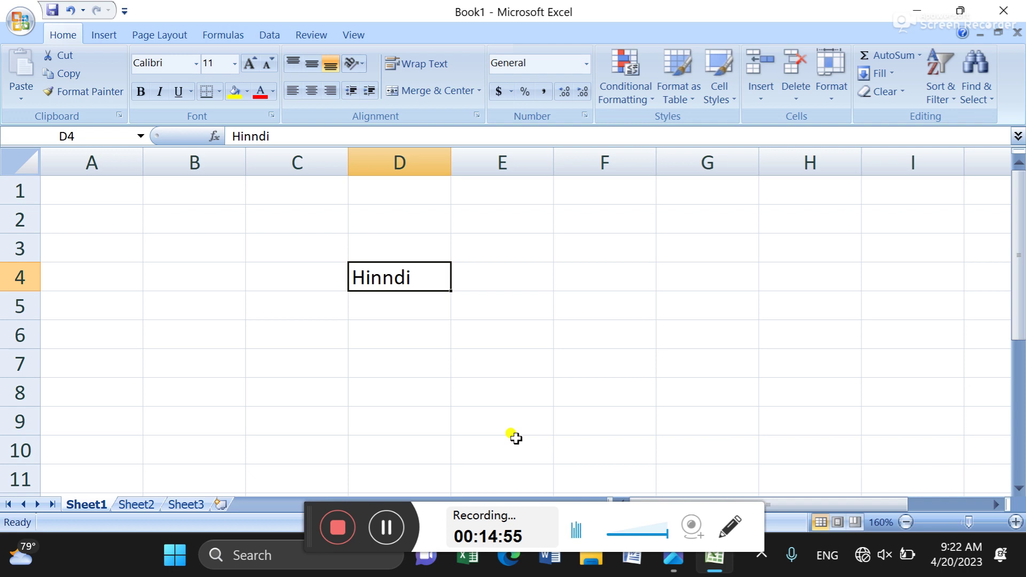
Edit cell D4 in place, deleting and retyping the first "i" and the "n" after it, and keep D4 selected.
key("F2")
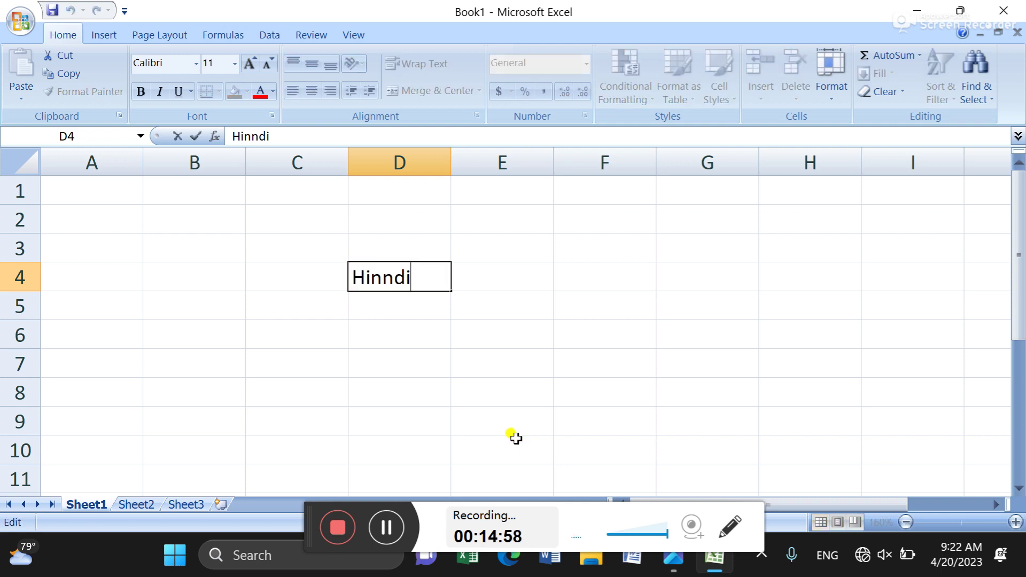
key("Left")
key("Left")
key("Left")
key("Left")
key("BackSpace")
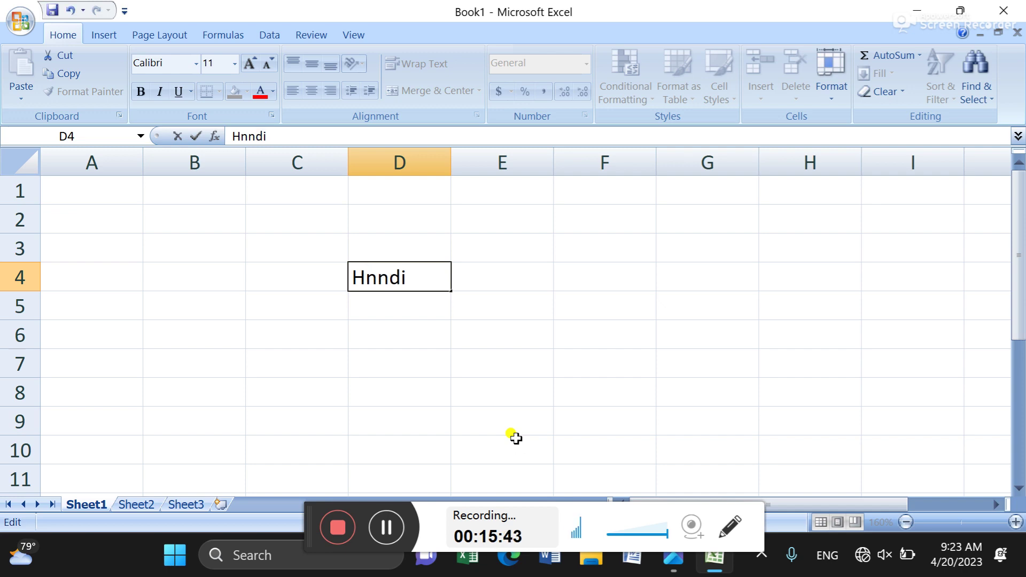
type("i")
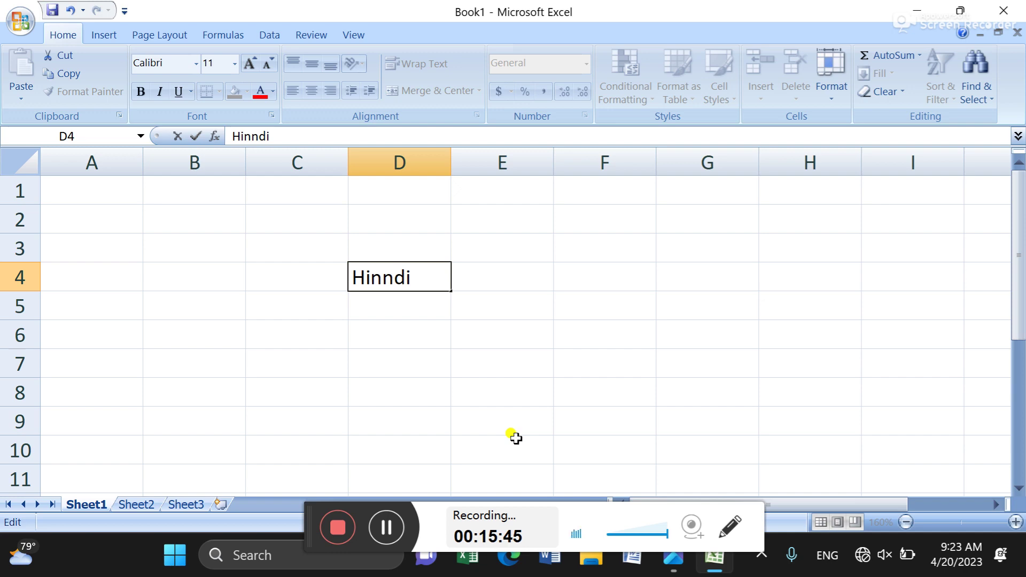
key("Delete")
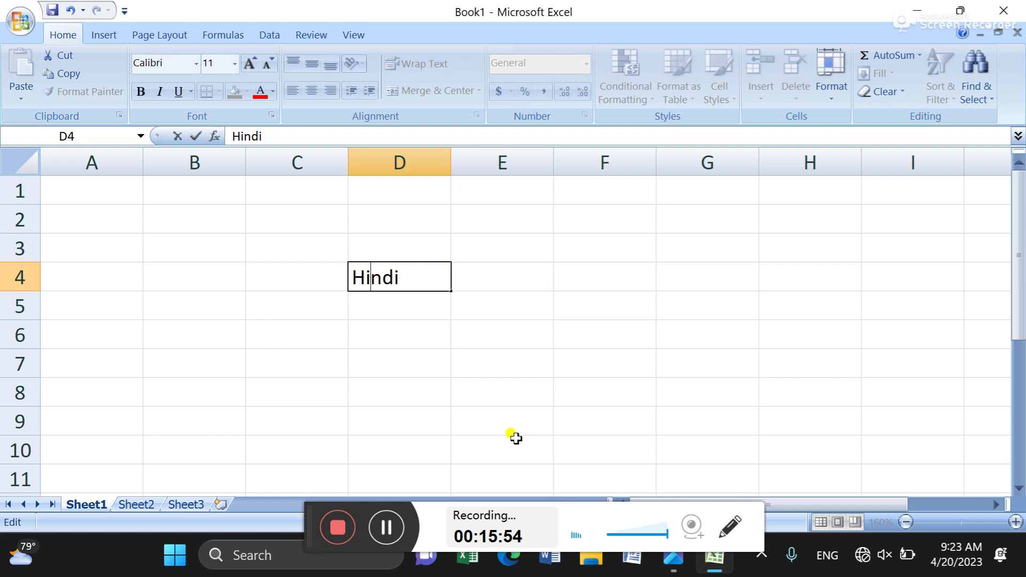
type("n")
key("ctrl+Return")
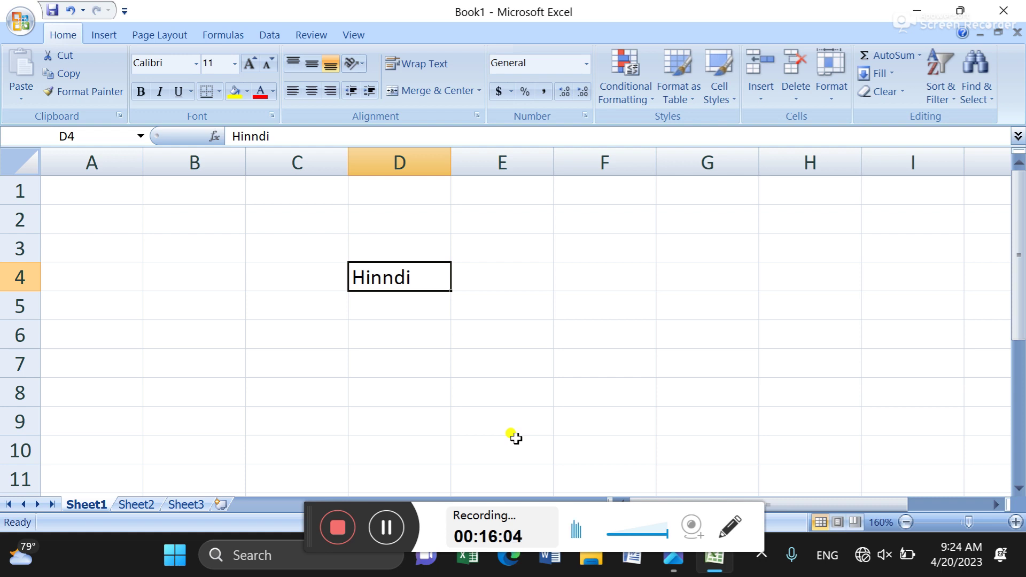
Open cell D4 for in-cell editing and cancel the edit, and show the Windows desktop.
double_click(392, 278)
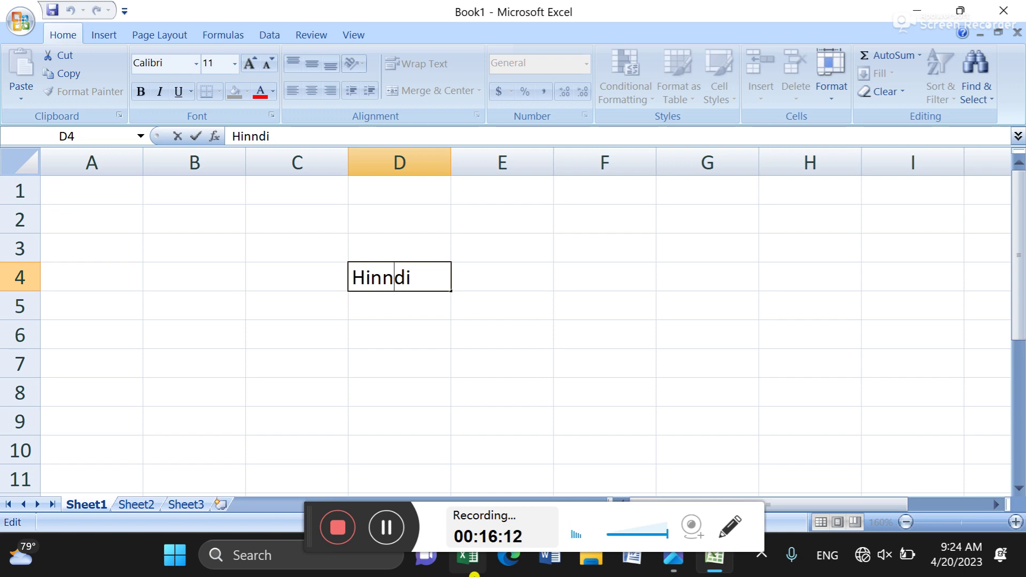
key("Escape")
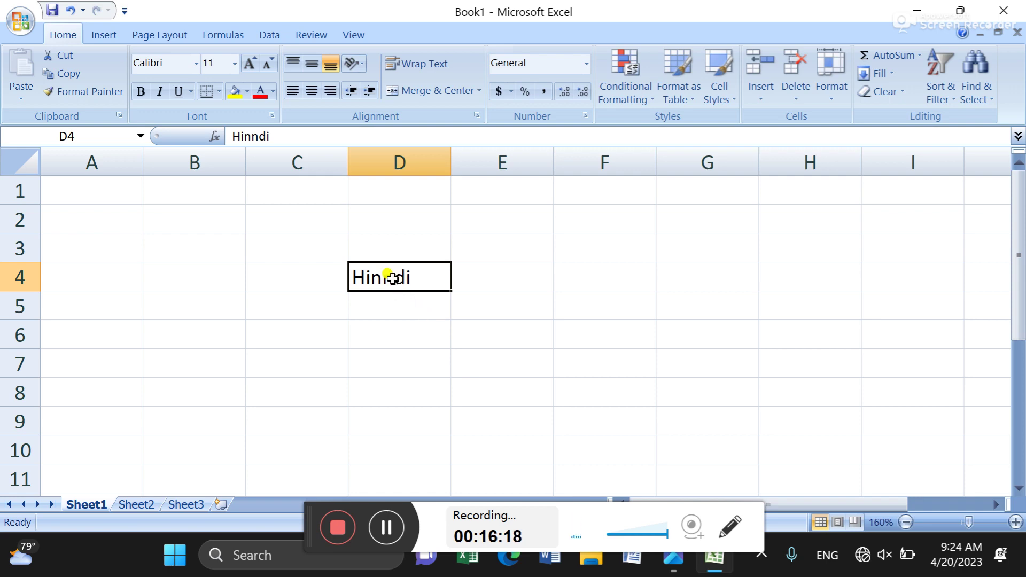
key("super+d")
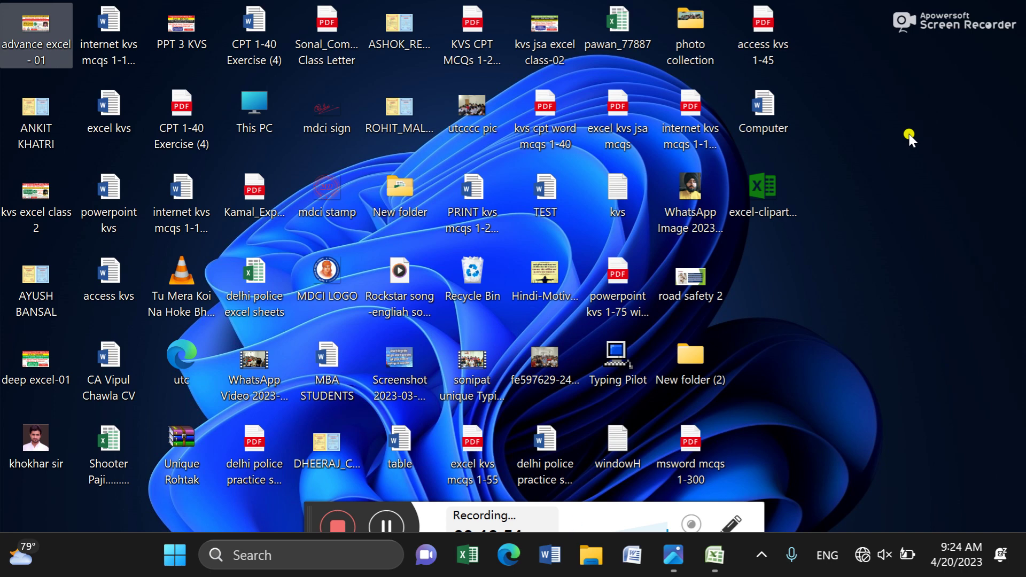
Switch from the desktop back to the Excel workbook Book1.
key("alt+Tab")
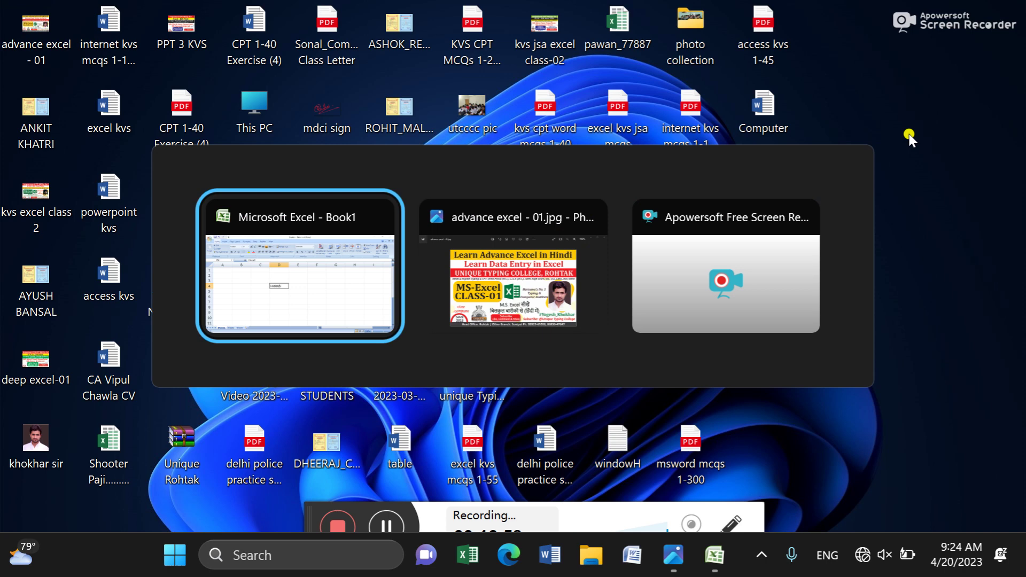
left_click(352, 273)
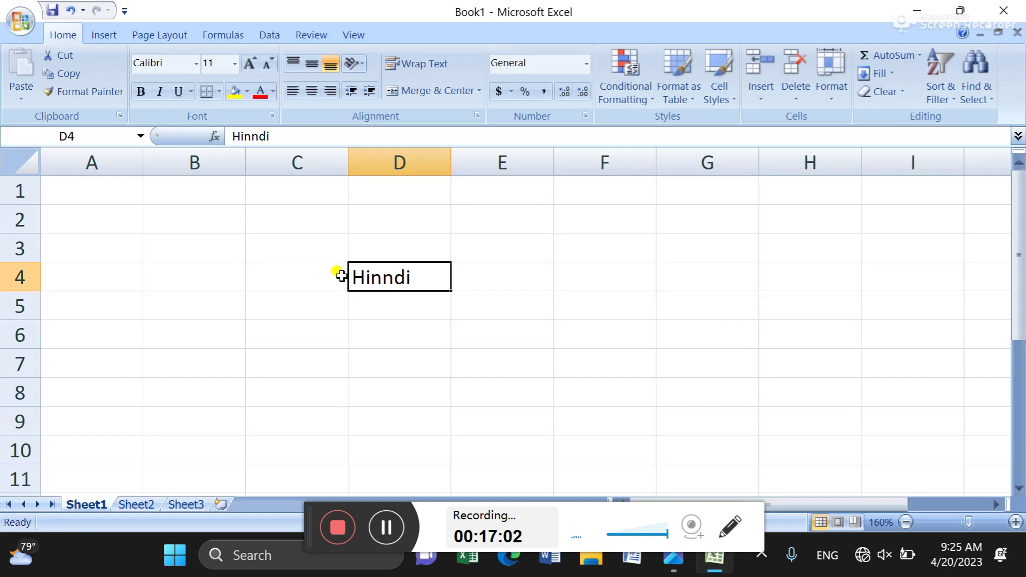
double_click(385, 276)
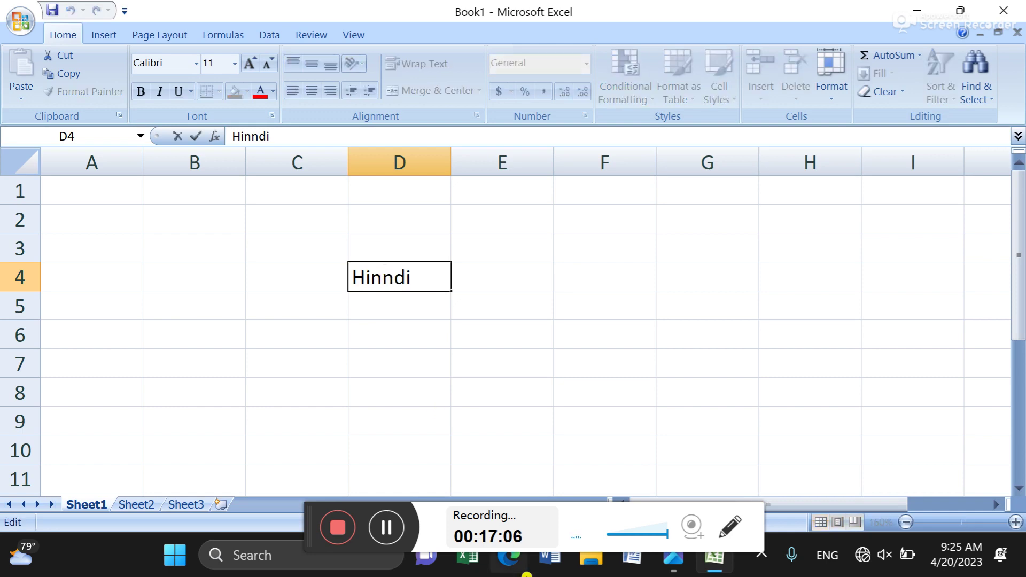
key("BackSpace")
key("Escape")
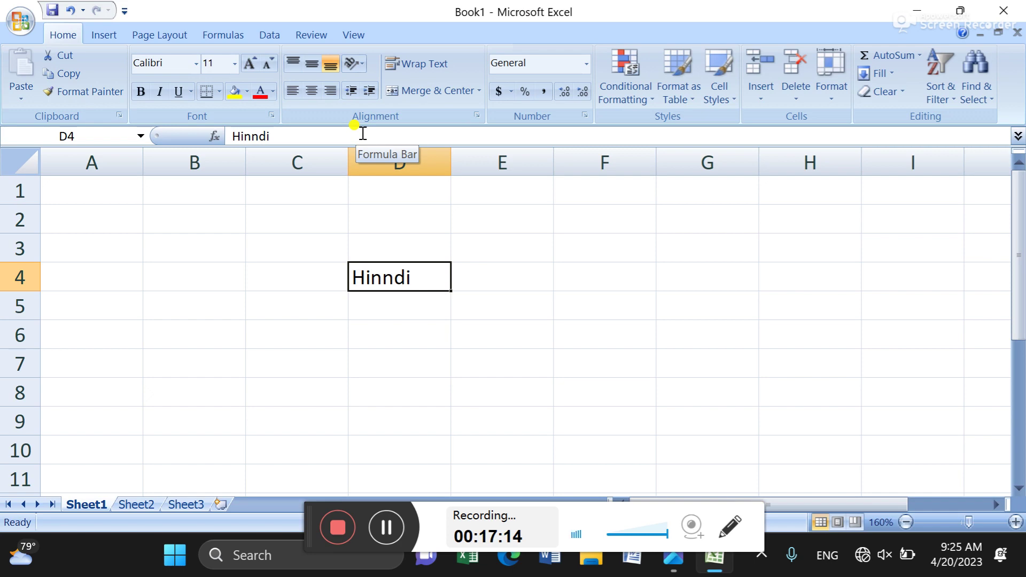
Remove the extra "n" from the text in cell D4 so it reads "Hindi".
left_click(257, 136)
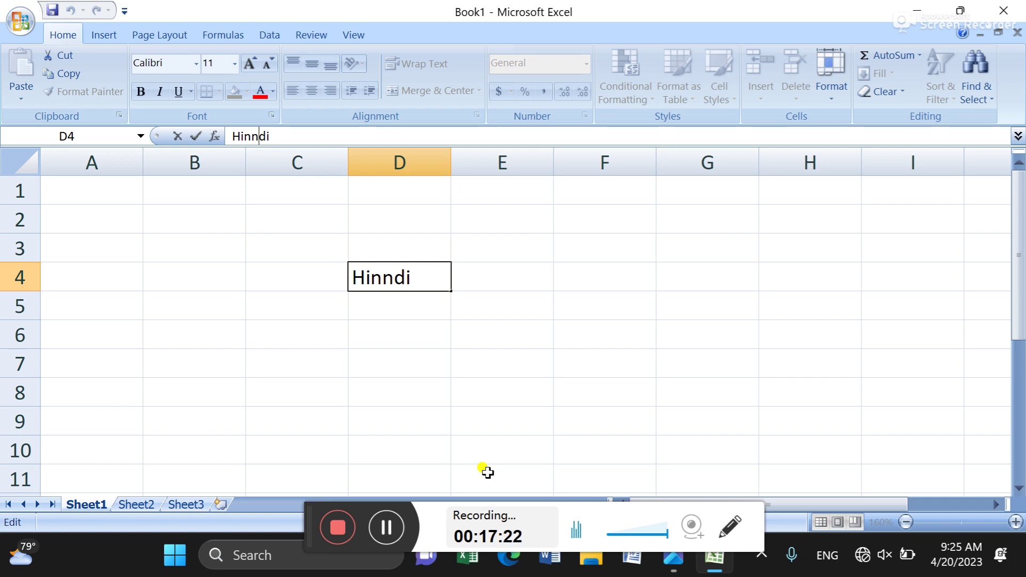
key("BackSpace")
key("Return")
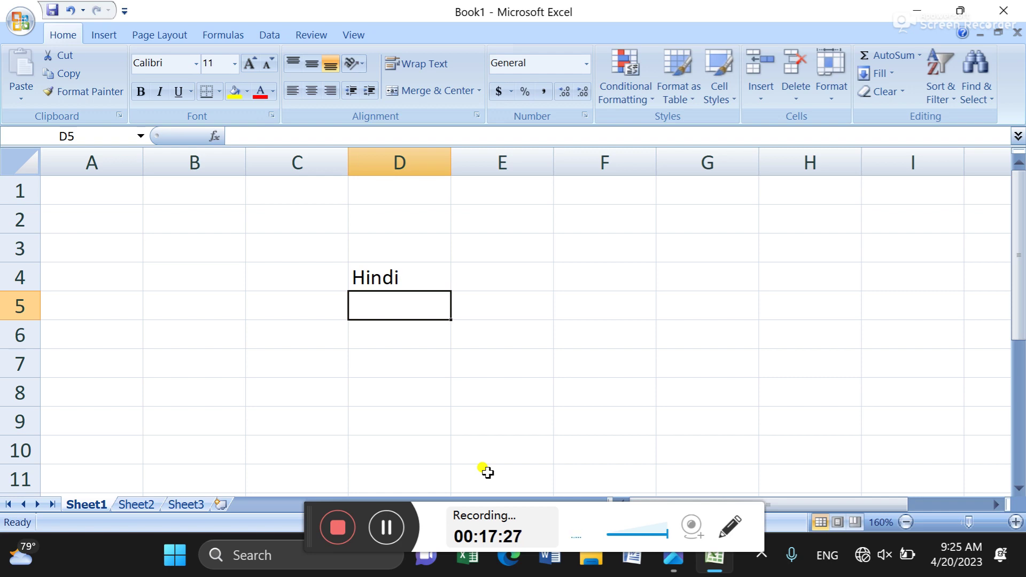
Clear the contents of cell D4 and return to cell A1.
key("Up")
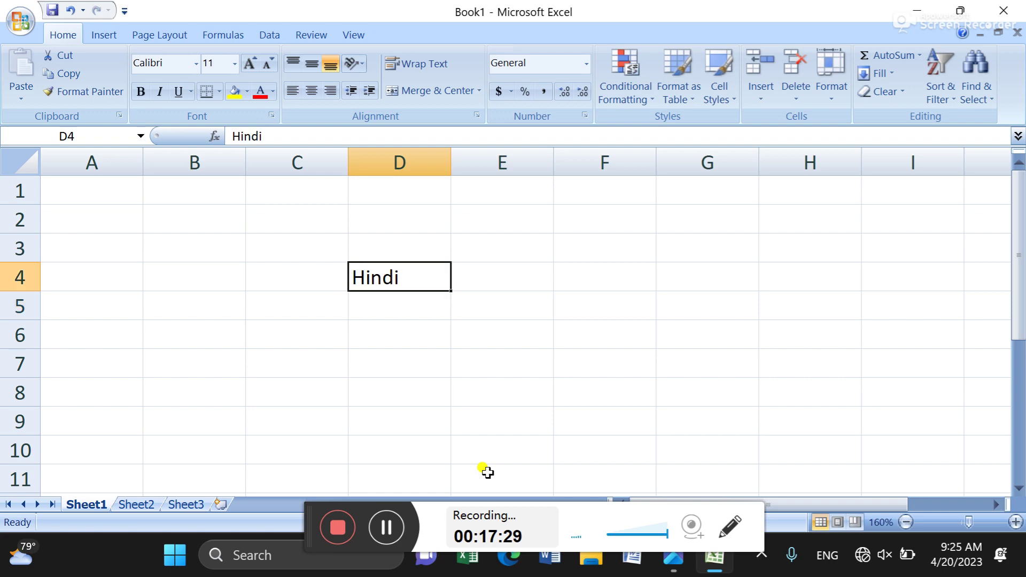
key("Delete")
key("ctrl+Home")
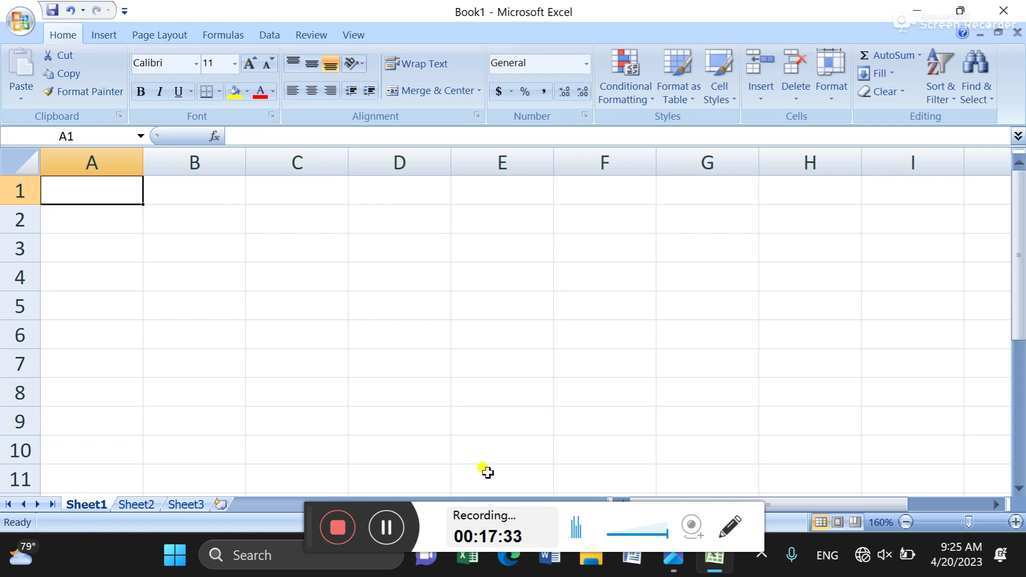
Enter the column headings "Name", "Hindi", "Eng", "Sci" and "SS" in cells A1 to E1.
type("Name")
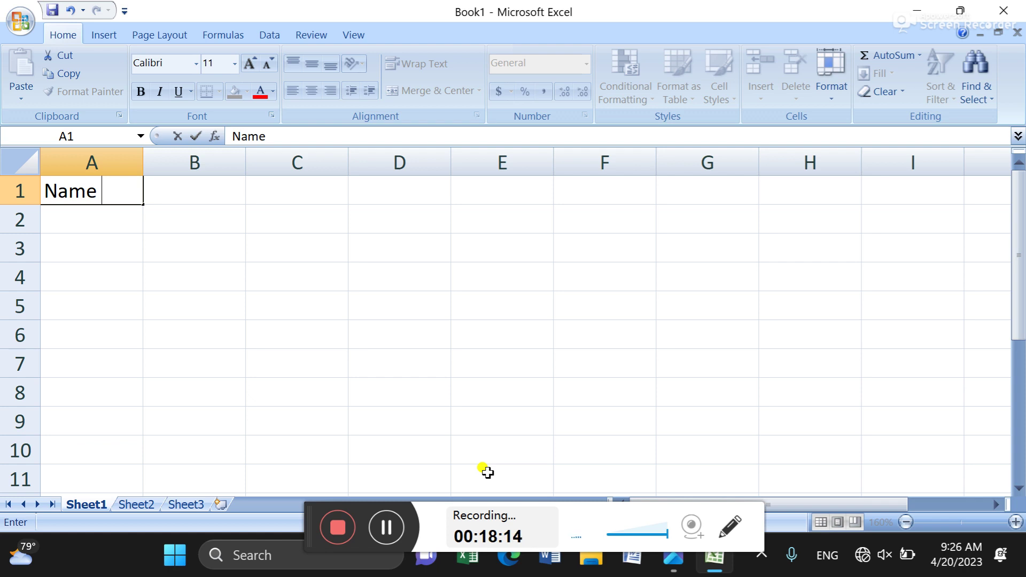
key("Tab")
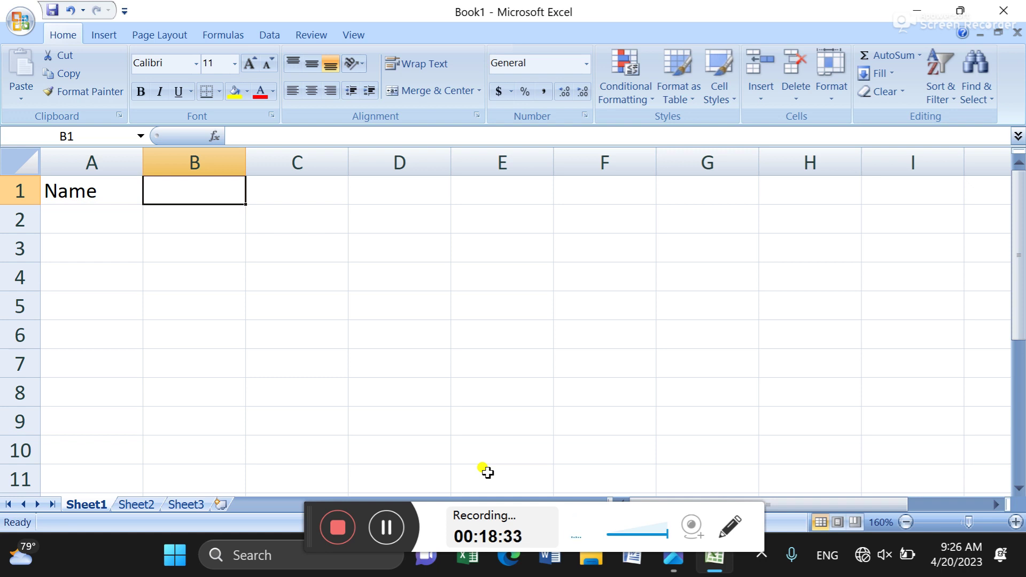
type("Hindi")
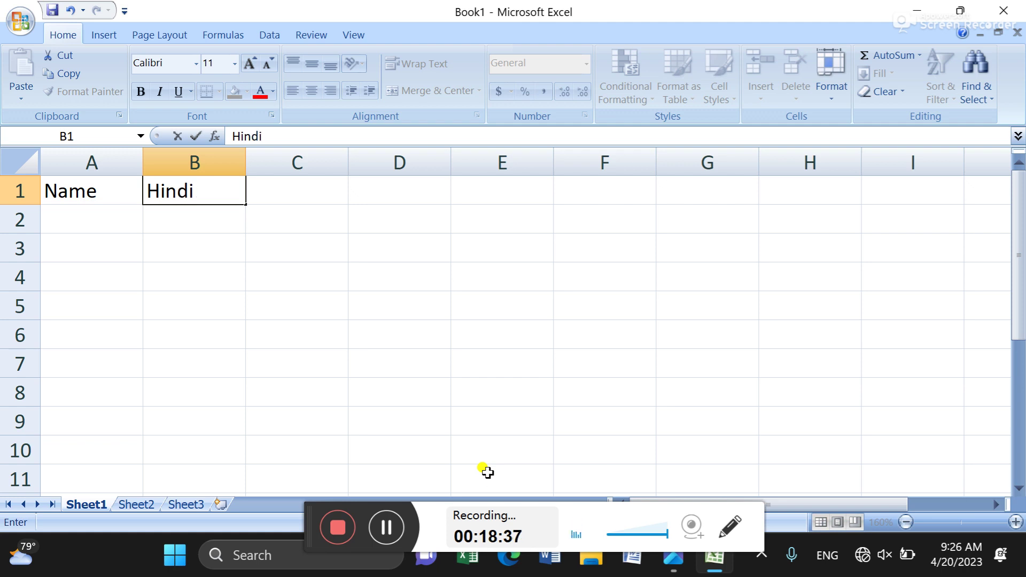
key("Tab")
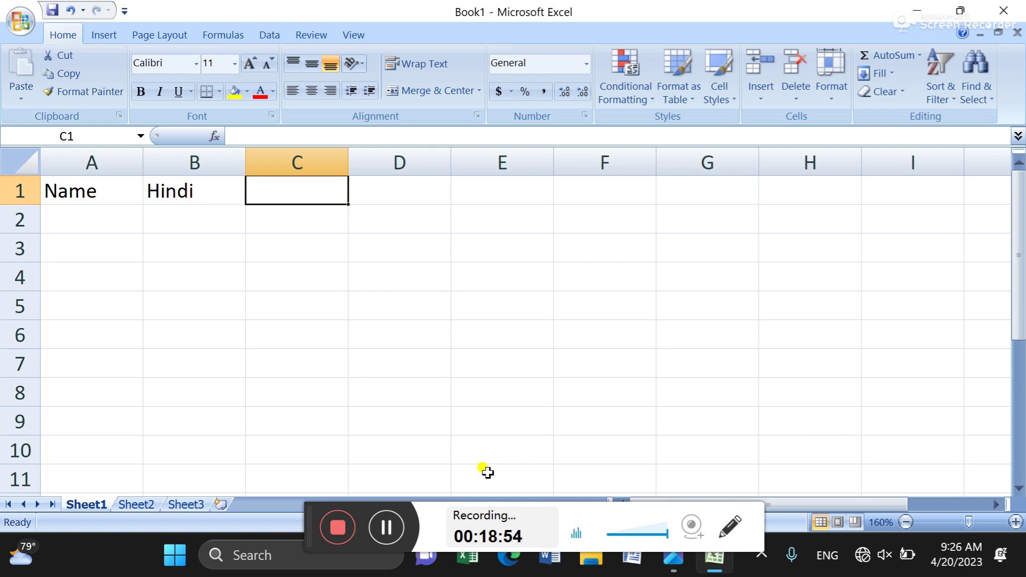
type("Eng")
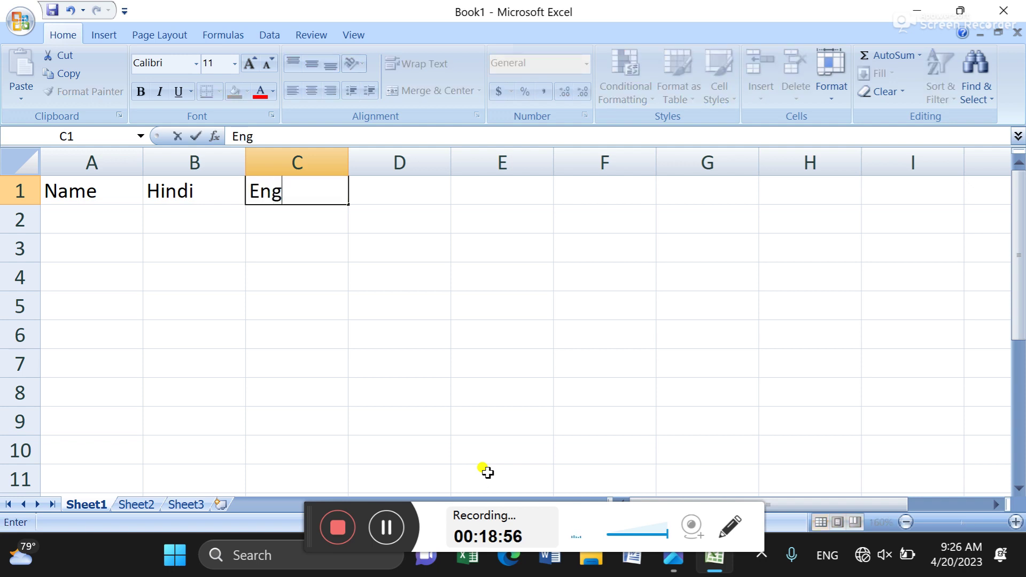
key("Tab")
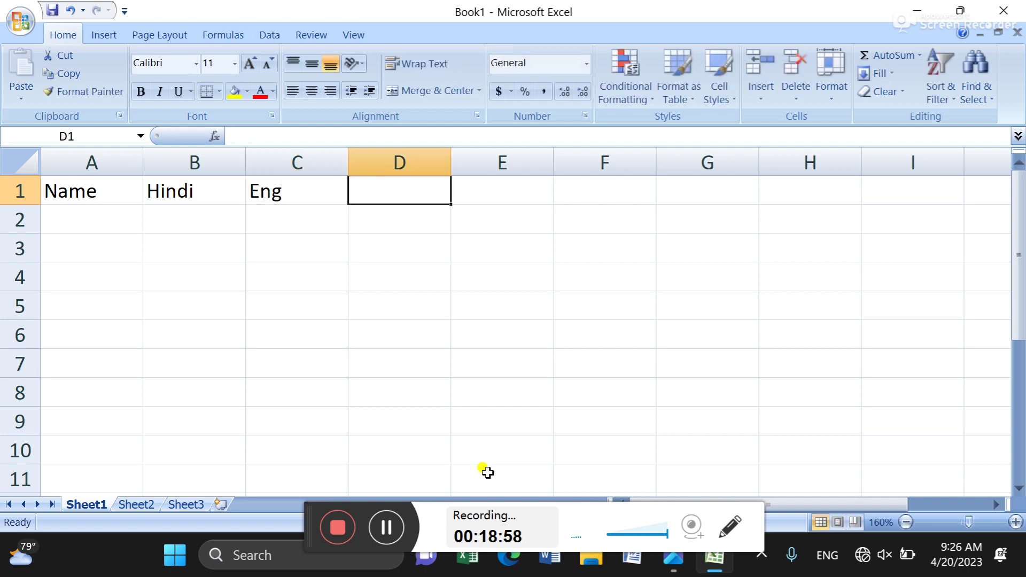
type("Sci")
key("Tab")
type("SS")
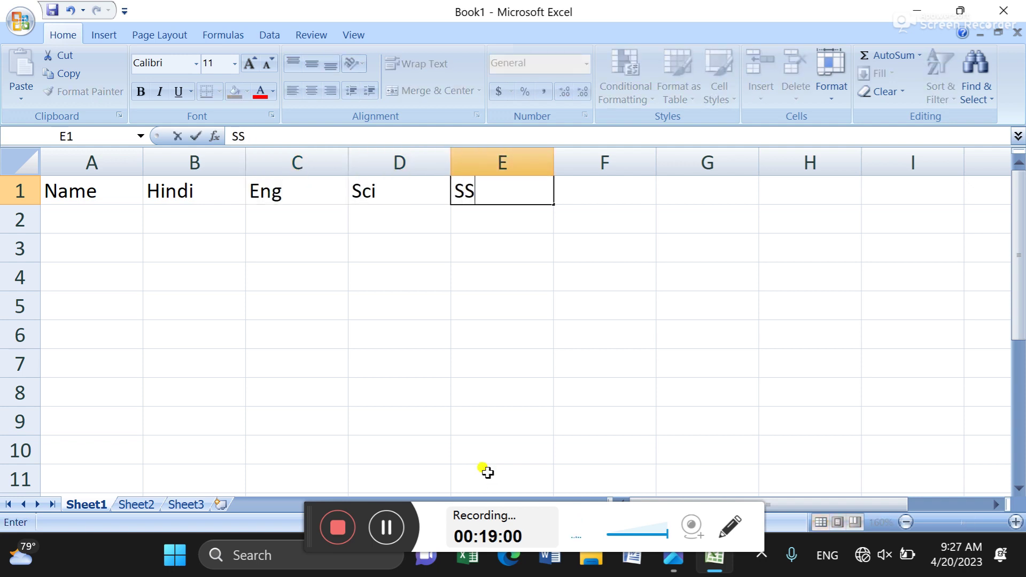
Enter "Enng" in cell F1, and overwrite that cell with the heading "Math".
key("Tab")
type("Enng")
key("Tab")
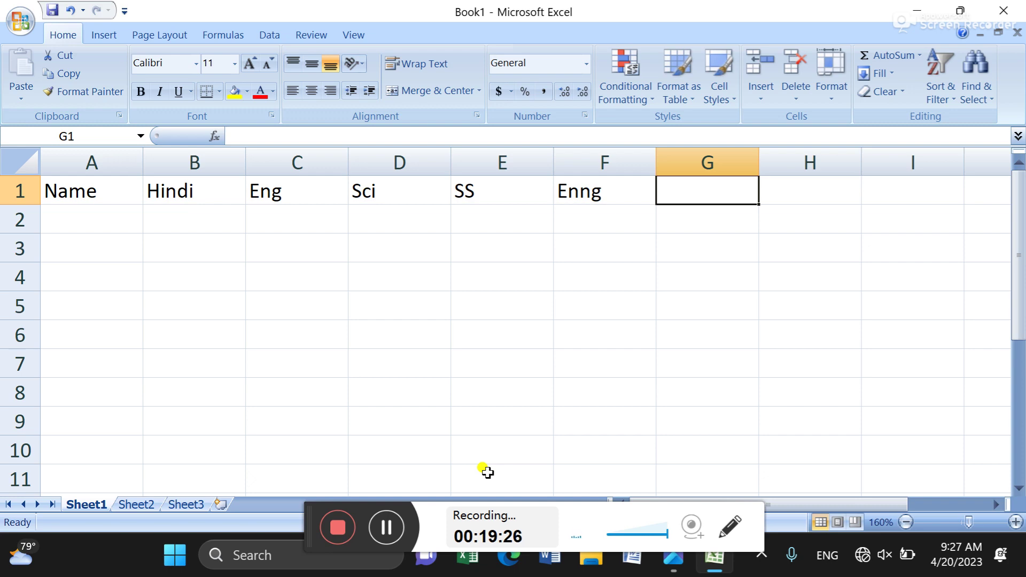
key("Left")
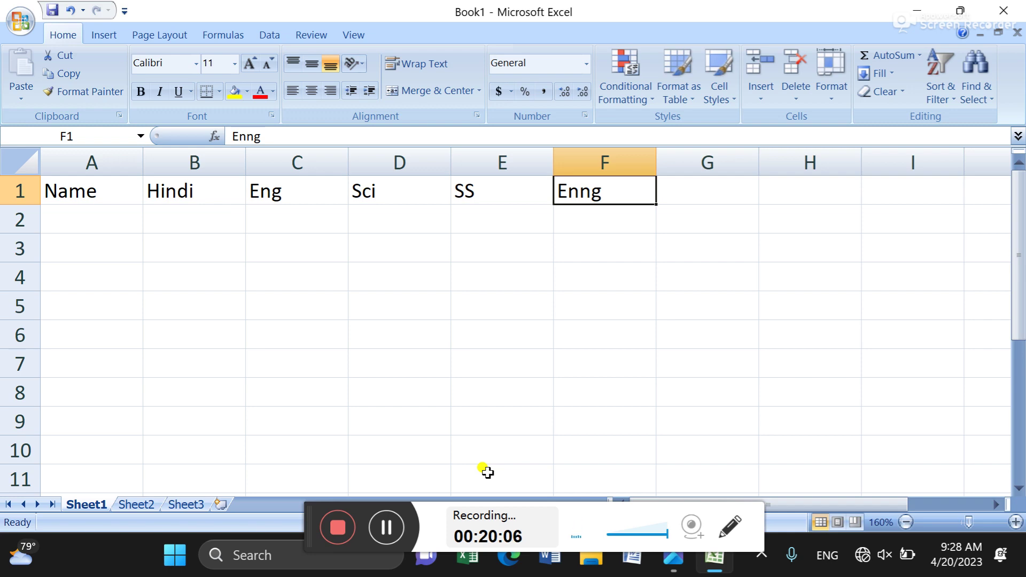
type("M")
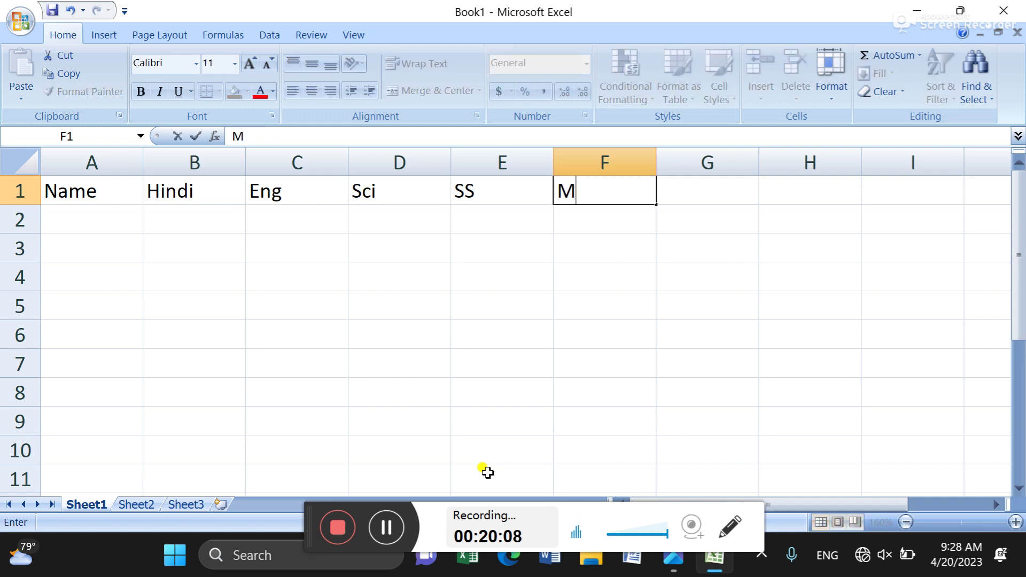
type("ath")
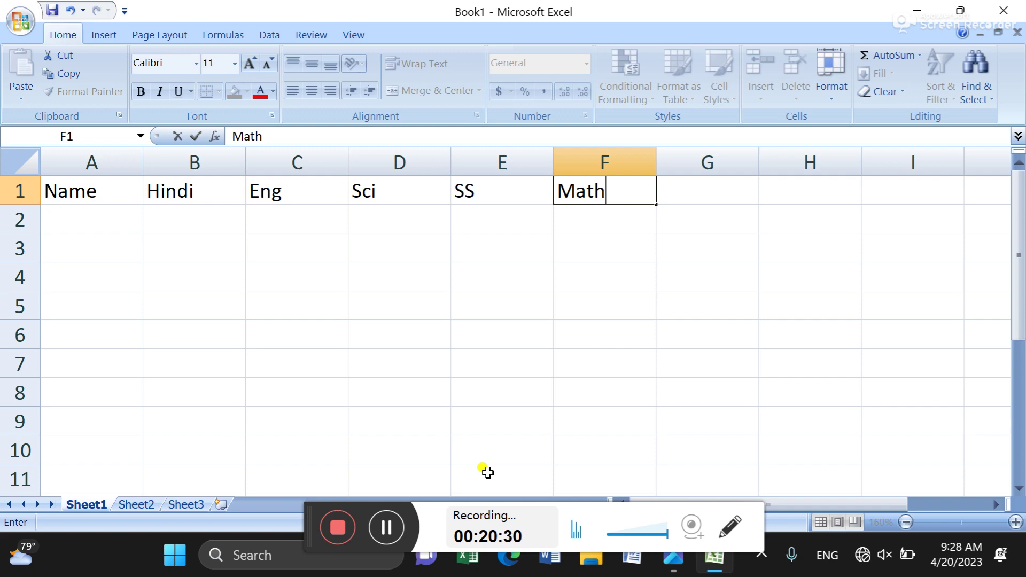
Enter the heading "Total" in cell G1 and move to the start of row 2.
key("Tab")
type("T")
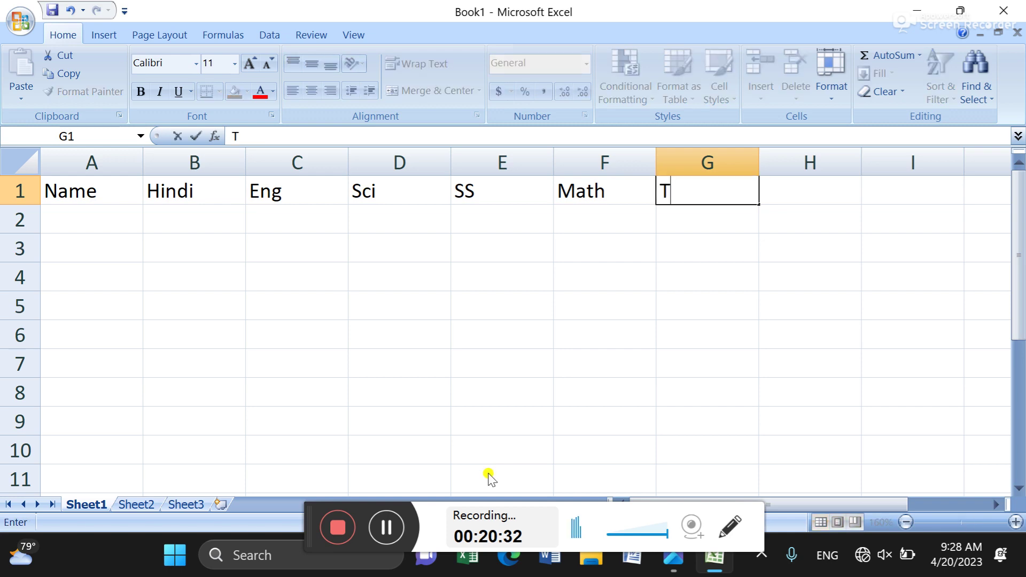
type("tot")
key("BackSpace")
key("BackSpace")
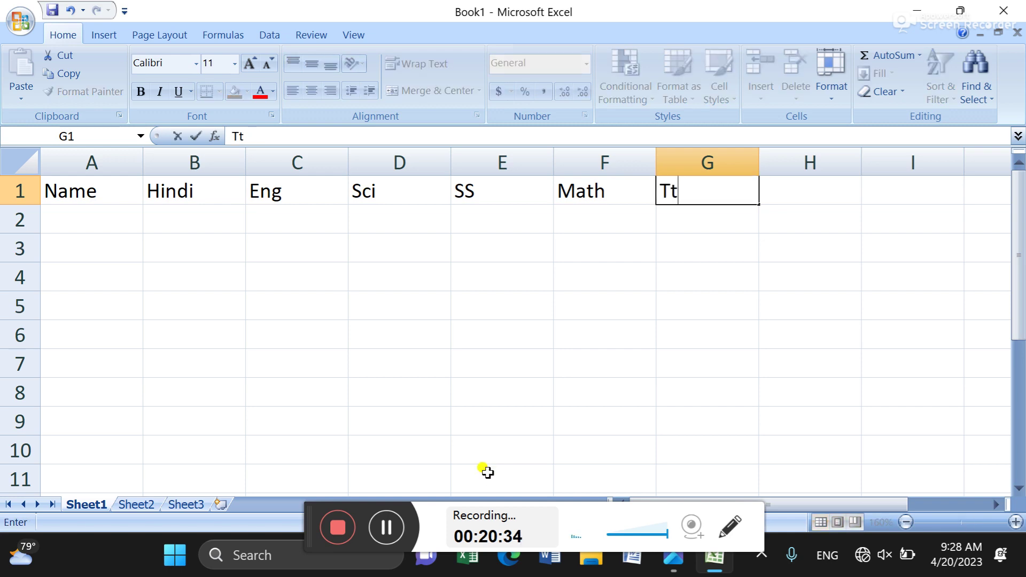
key("BackSpace")
type("otal")
key("Return")
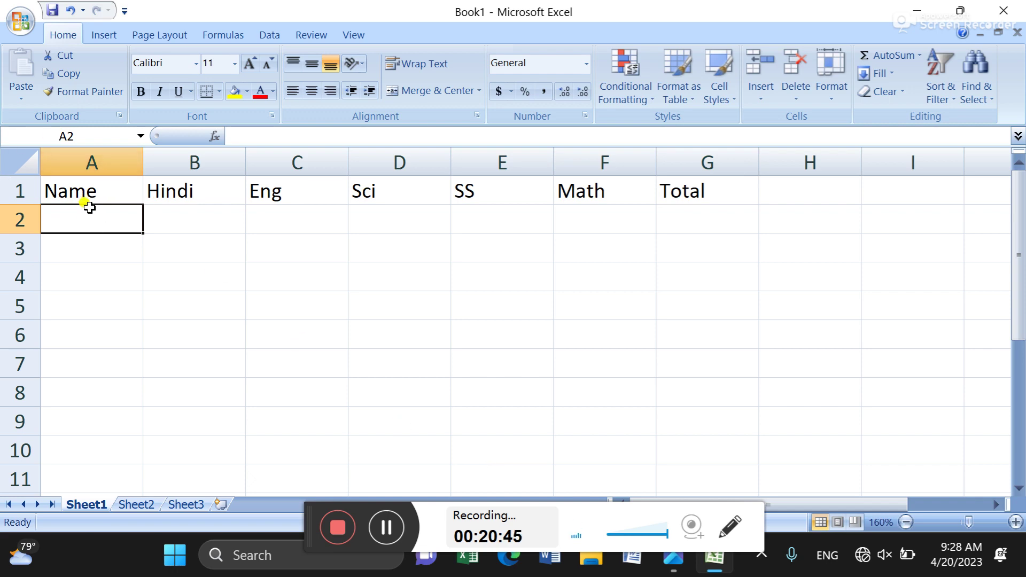
Fill row 2 with the first student's name and the marks 89, 67, 45, 56 and 45 in columns B to F.
type("Neha")
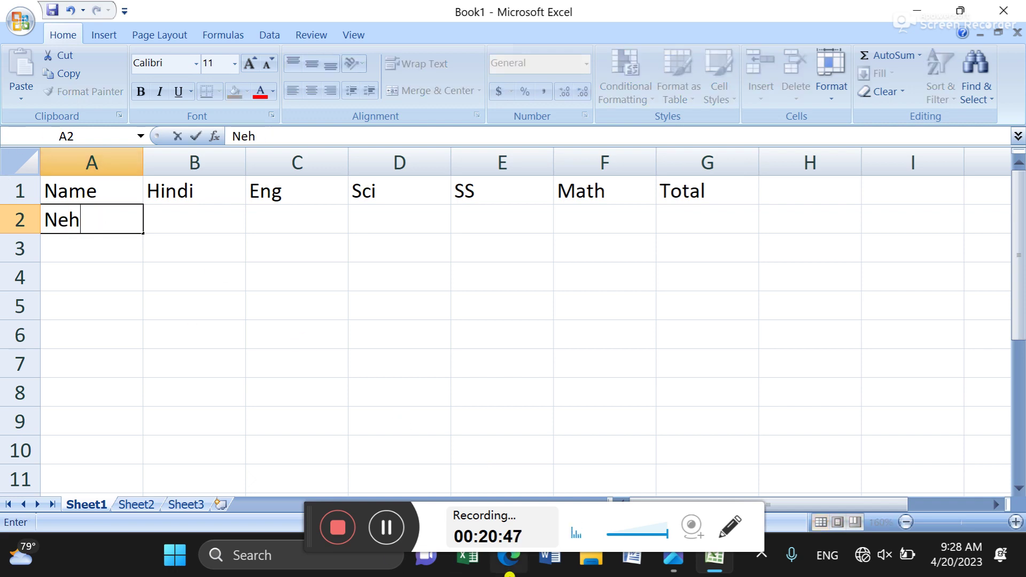
key("Tab")
type("89")
key("Tab")
type("67")
key("Tab")
type("45")
key("Tab")
type("56")
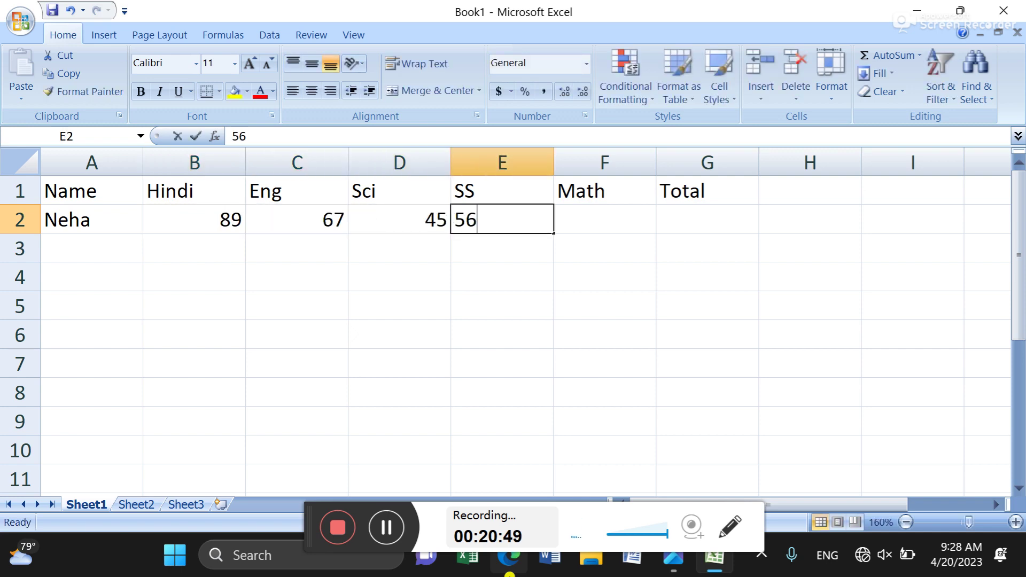
key("Tab")
type("45")
key("Tab")
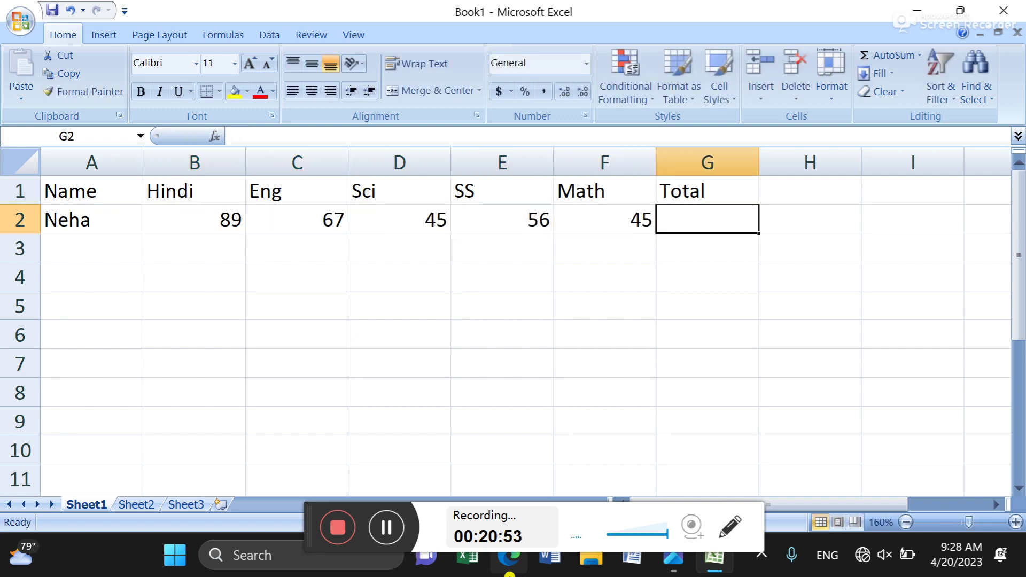
type("=")
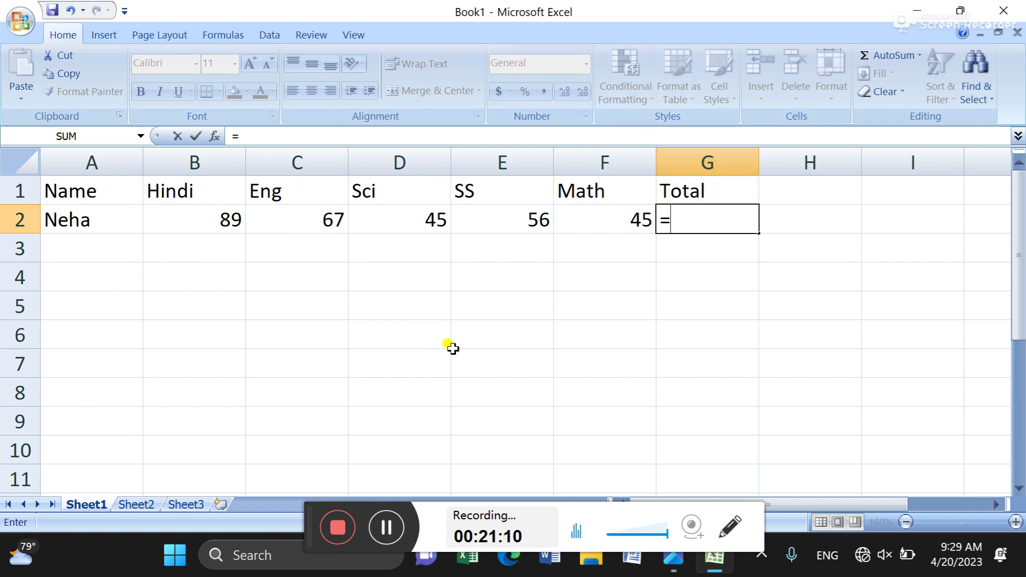
key("Escape")
key("Left")
Replace the first student's marks in cells B2 to F2 with 10, 20, 30, 40 and 10.
key("Home")
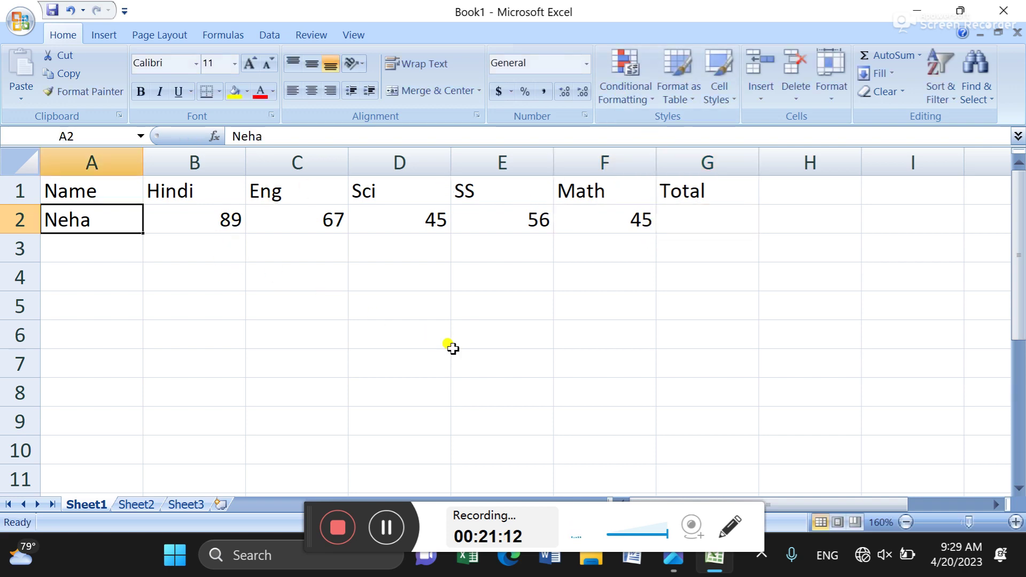
key("Right")
type("1")
type("20")
key("Tab")
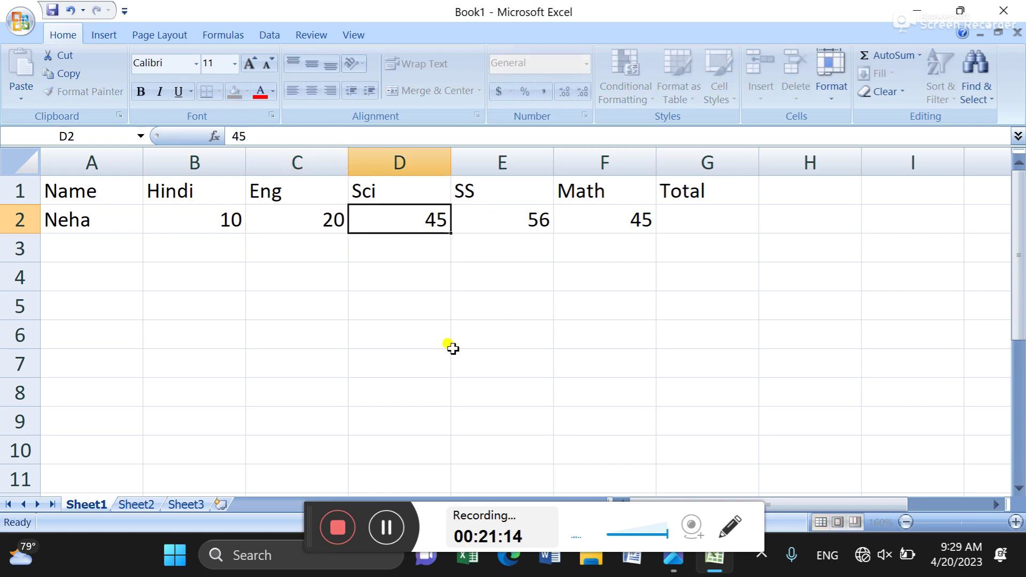
type("30")
key("Tab")
type("40")
key("Tab")
type("10")
key("Tab")
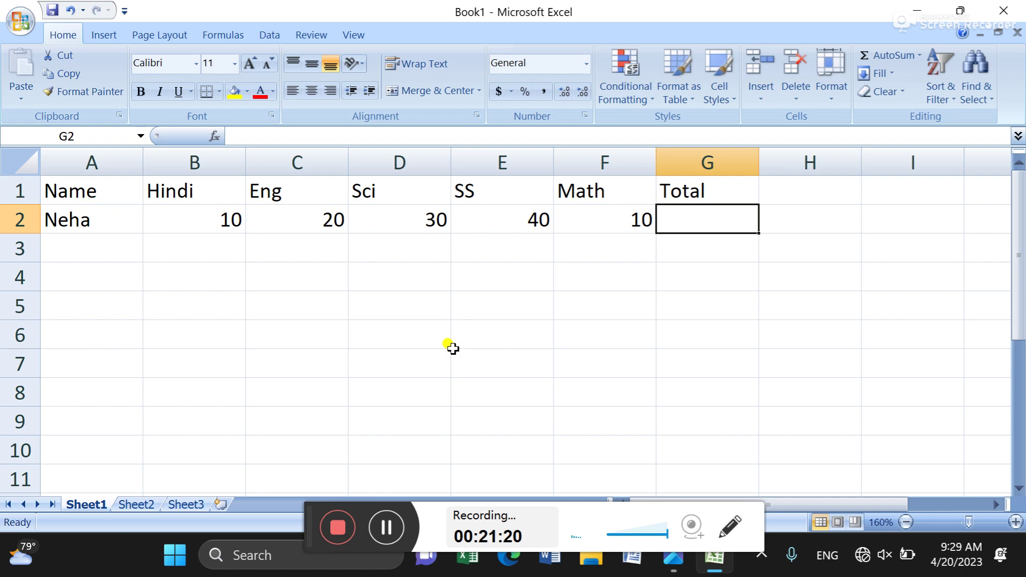
Fill row 3 with the second student's name and the marks 78, 56, 43, 67 and 54 in columns B to F.
key("Return")
type("Ram")
key("Tab")
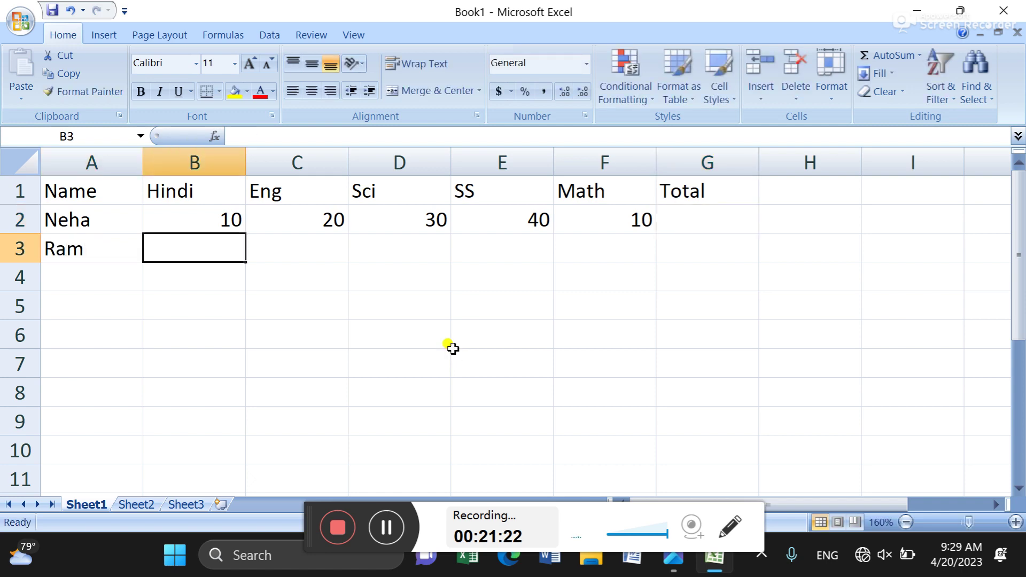
type("78")
key("Tab")
type("56")
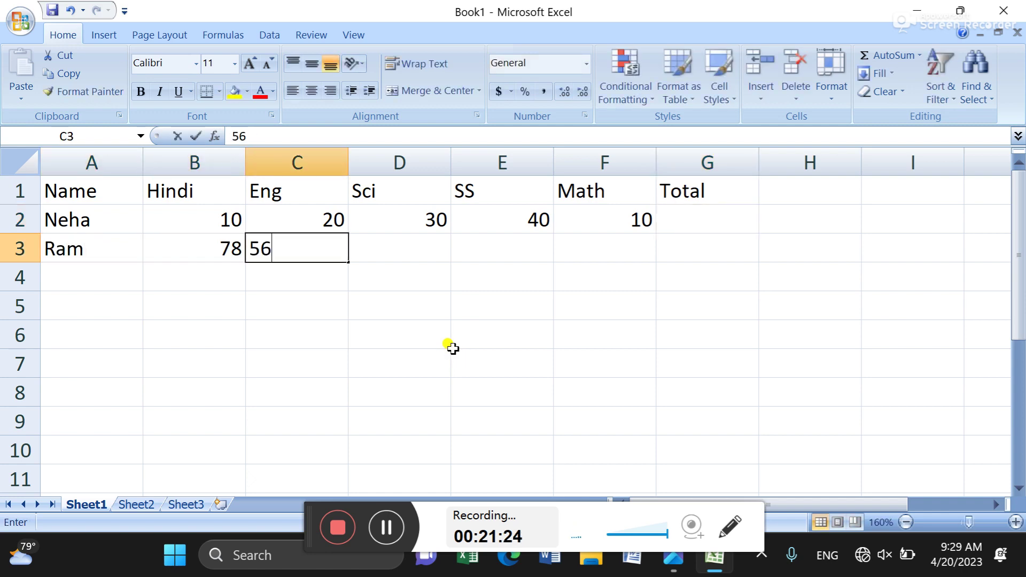
key("Tab")
type("43")
key("Tab")
type("67")
key("Tab")
type("54")
key("Tab")
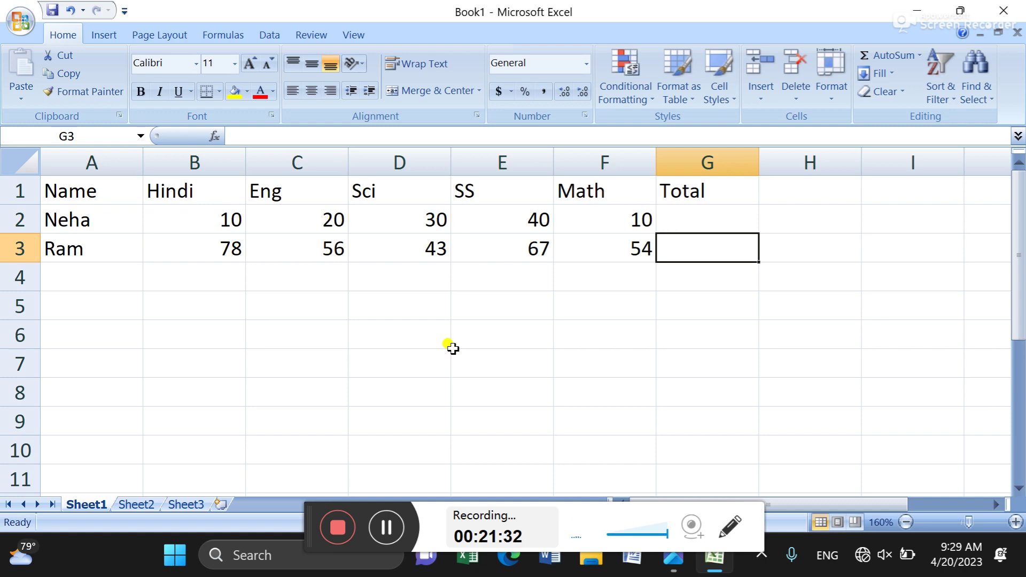
Fill row 4 with the third student's name and the marks 98, 67, 45, 34 and 87 in columns B to F.
key("Return")
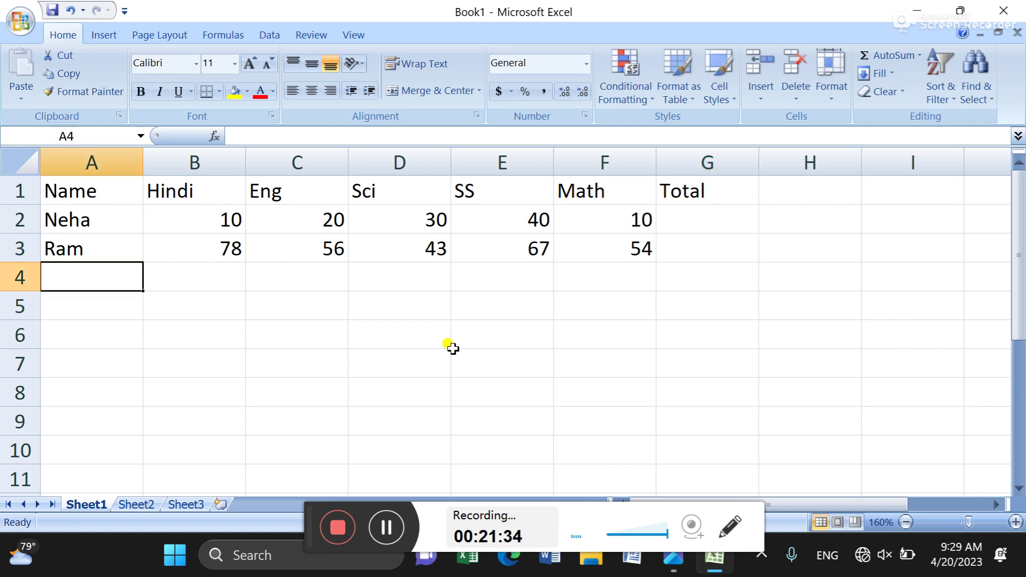
type("Riya")
key("Tab")
type("98")
key("Tab")
type("67")
key("Tab")
type("45\t34")
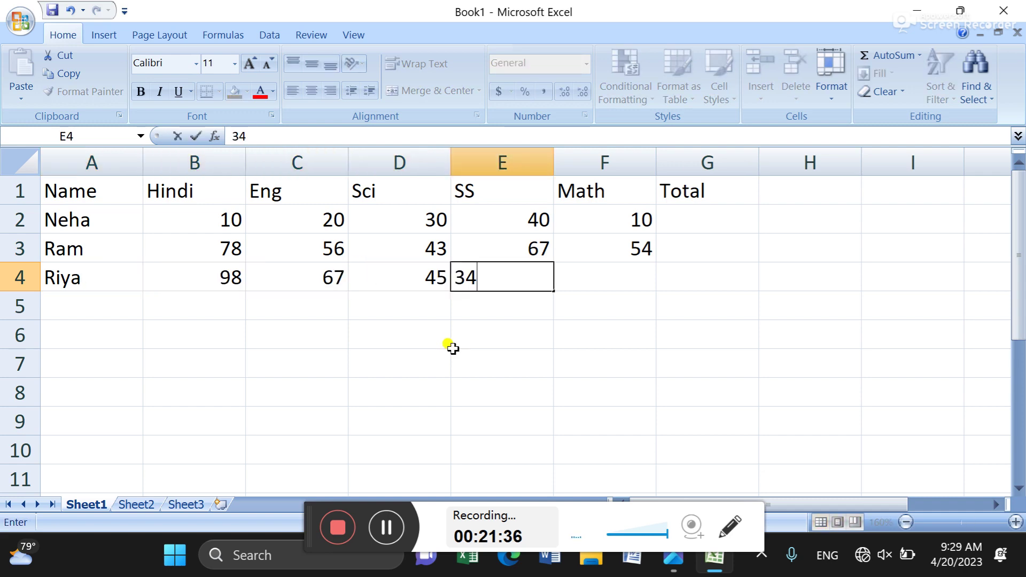
key("Tab")
type("566")
key("Tab")
key("shift+Tab")
type("87")
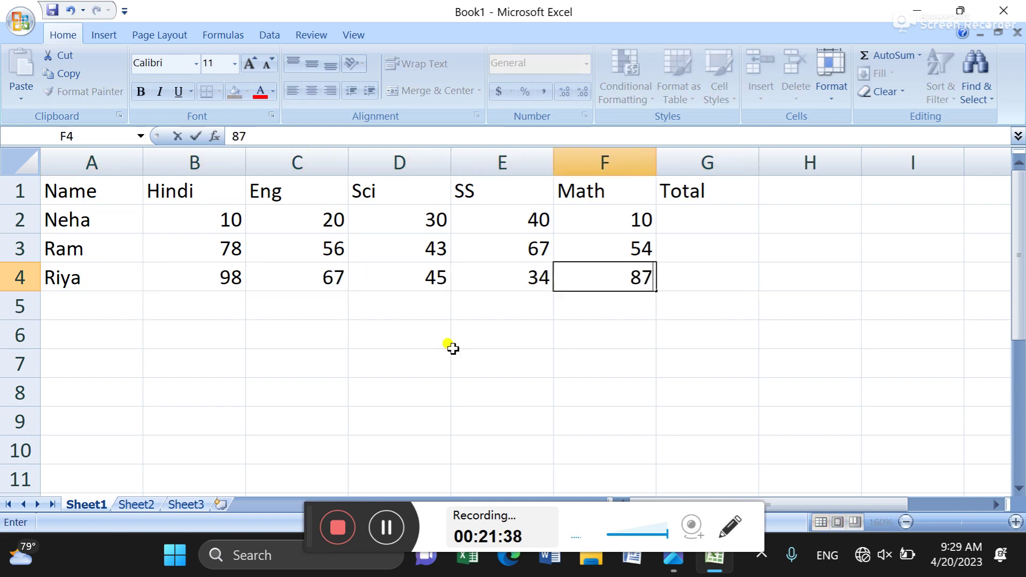
key("Return")
Fill row 5 with the fourth student's name, the marks 98, 76 and 56 in columns B to D, and 43 in column F.
type("Isha")
key("Tab")
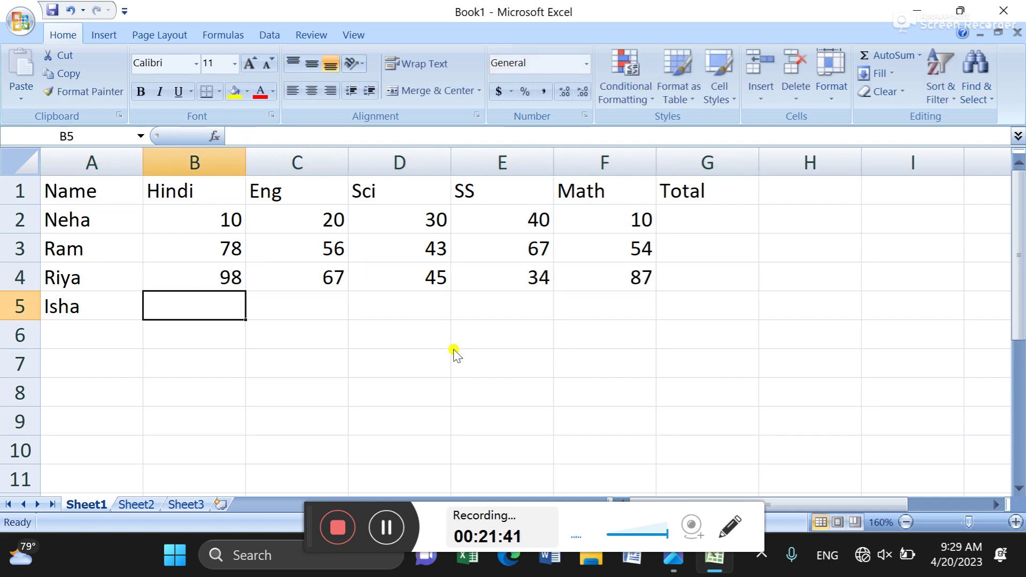
type("98")
key("Tab")
type("76")
key("Tab")
type("56")
key("Tab")
key("Tab")
type("43")
key("Tab")
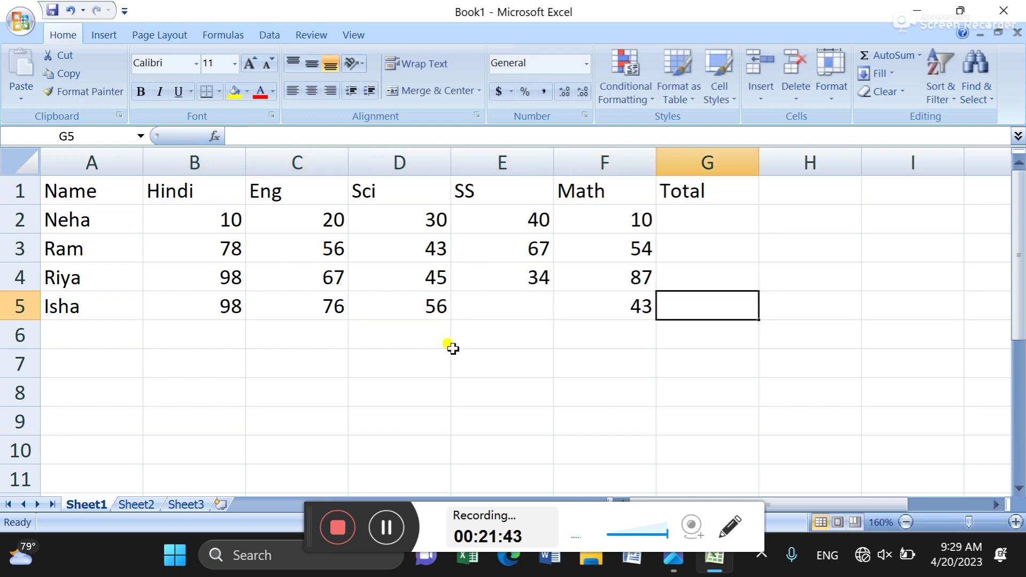
Enter the missing SS mark 76 for the fourth student in cell E5.
key("shift+Tab")
key("shift+Tab")
type("76")
key("Tab")
key("Tab")
Total the first student's marks in cell G2 with the typed-number formula =10+20+30+40+10.
key("Up")
key("Up")
key("Up")
key("Up")
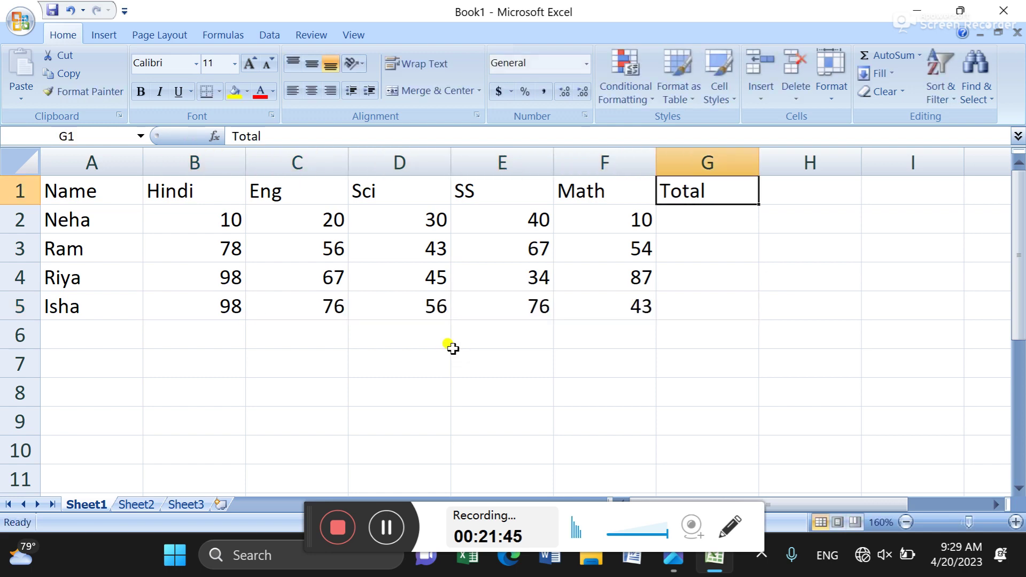
key("Down")
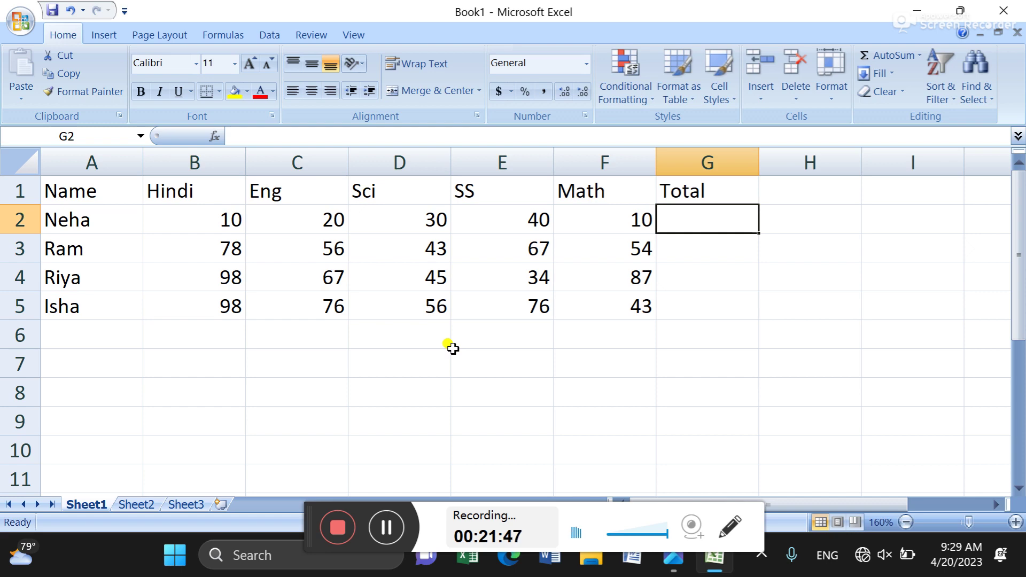
left_click(1015, 523)
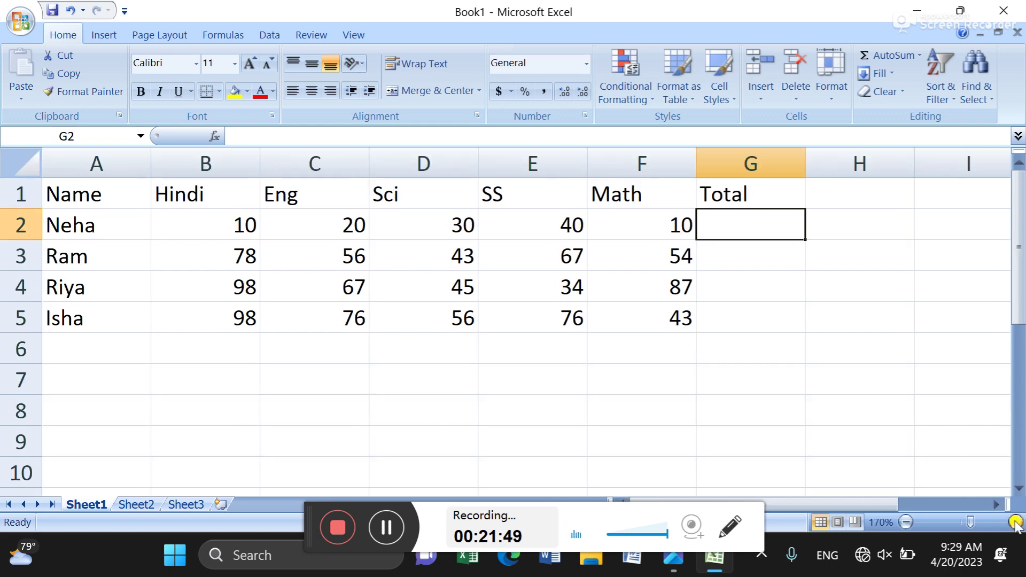
type("=")
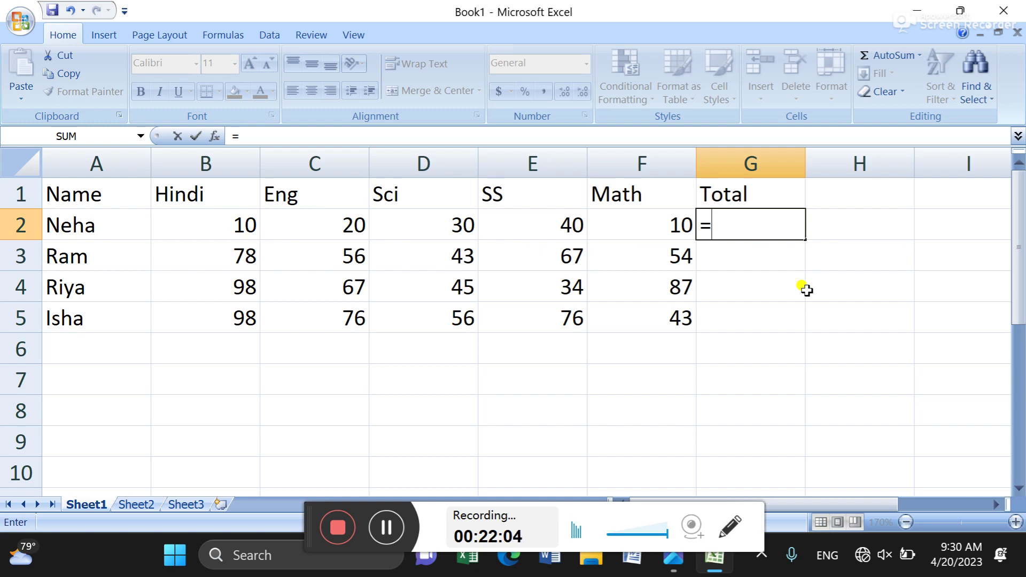
type("10+")
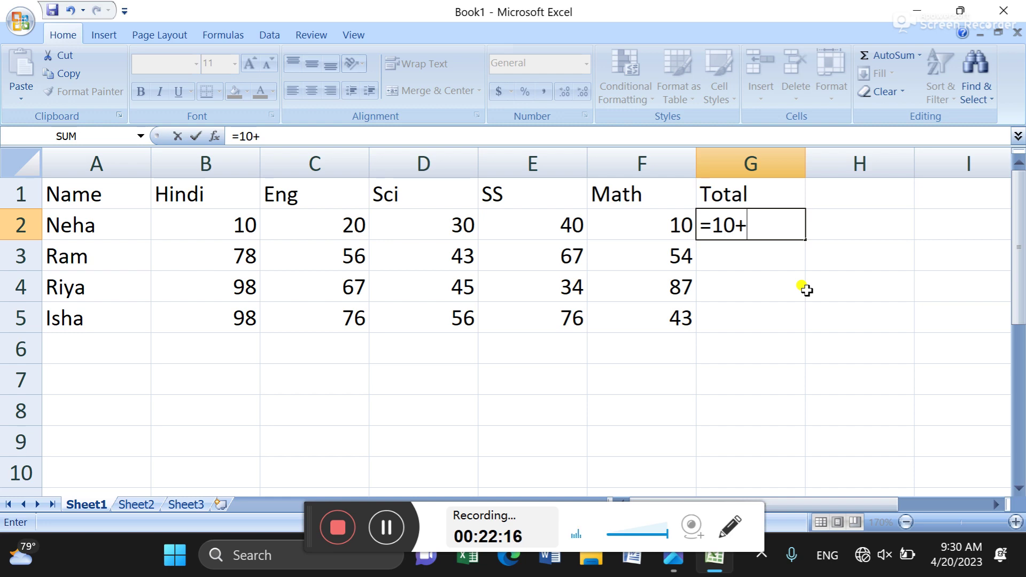
type("20+")
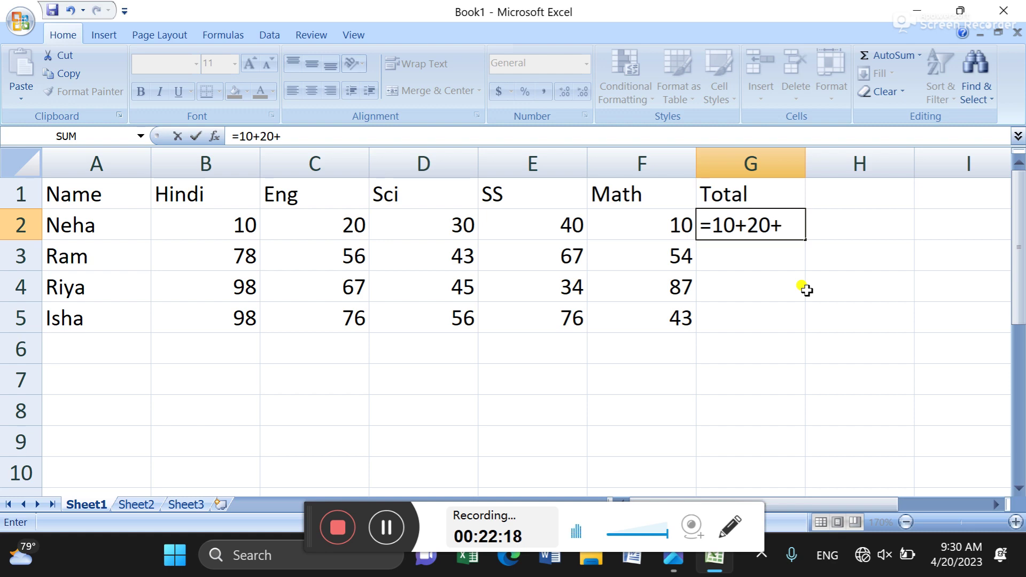
type("30+")
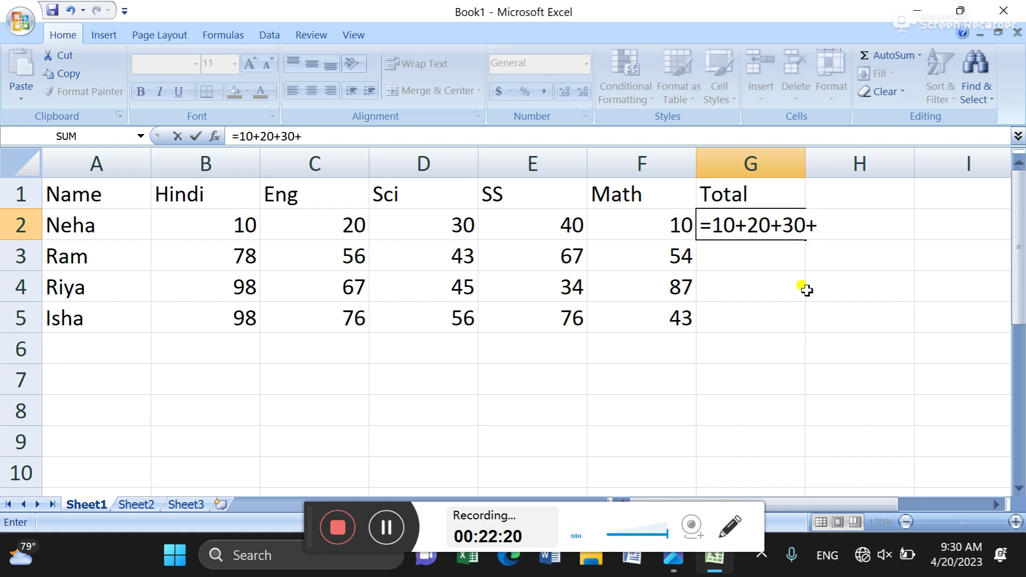
type("40+1")
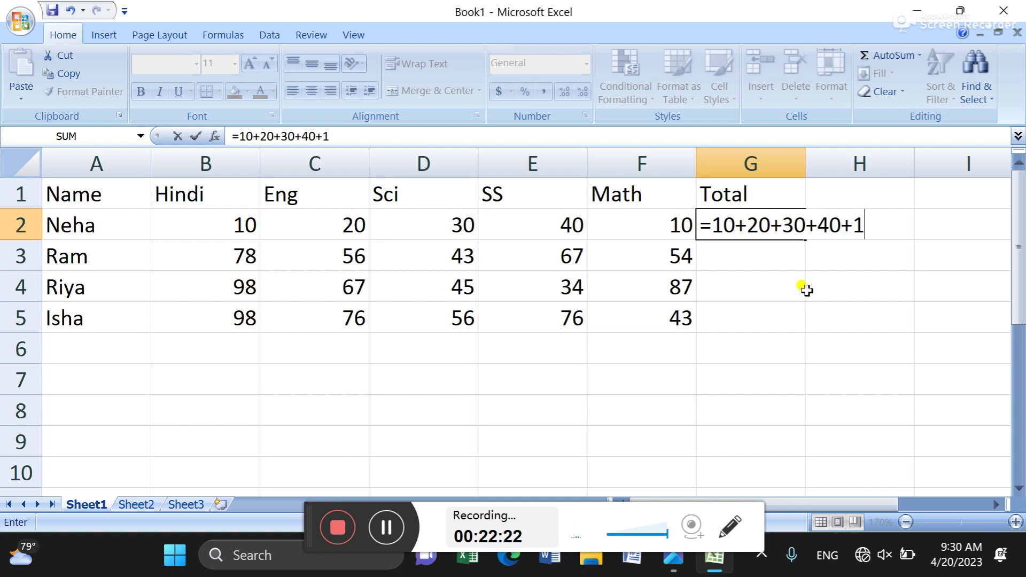
type("0")
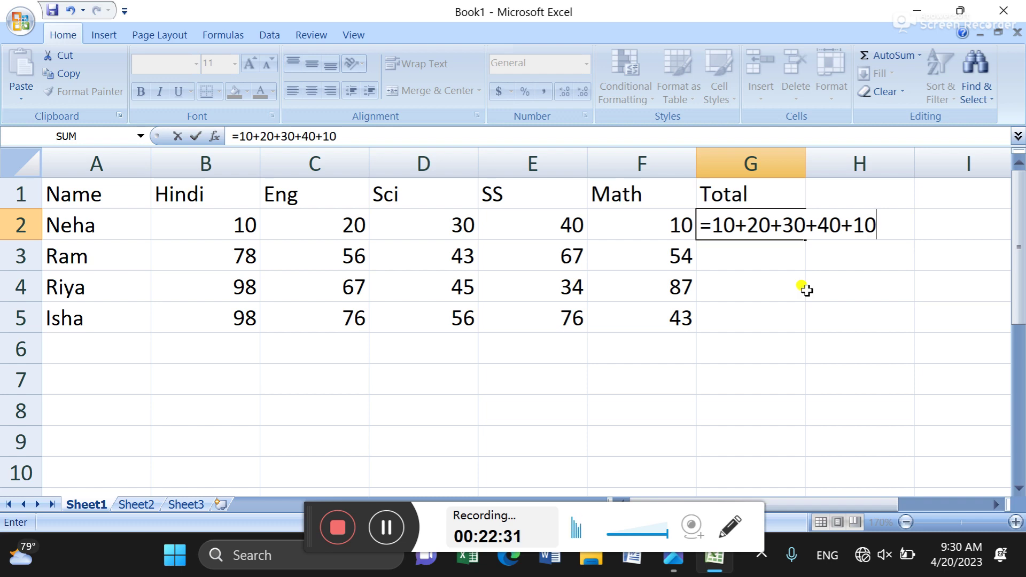
key("Return")
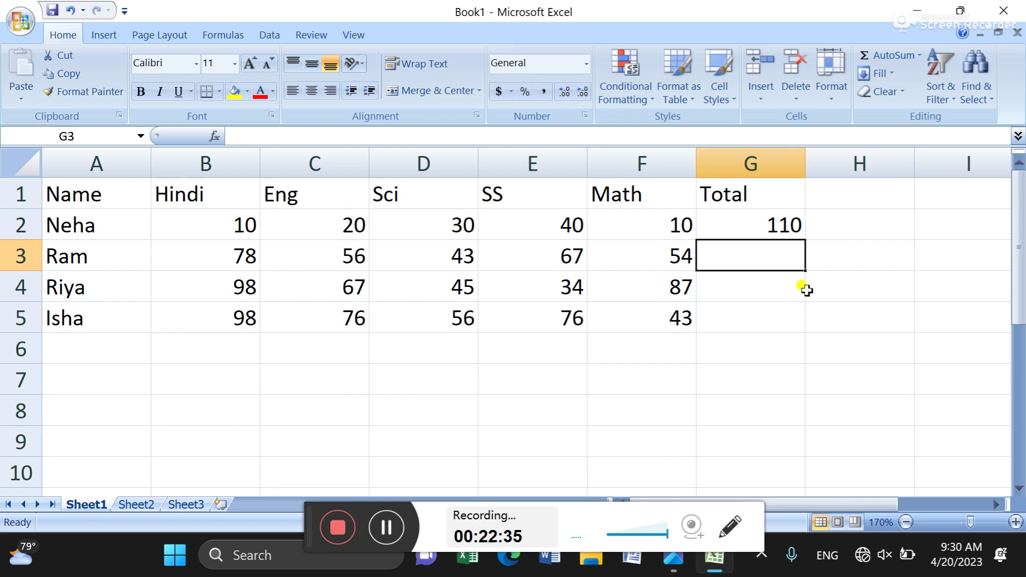
Set the first student's Math mark in F2 to 45 and inspect the formula in G2 without editing it.
key("Up")
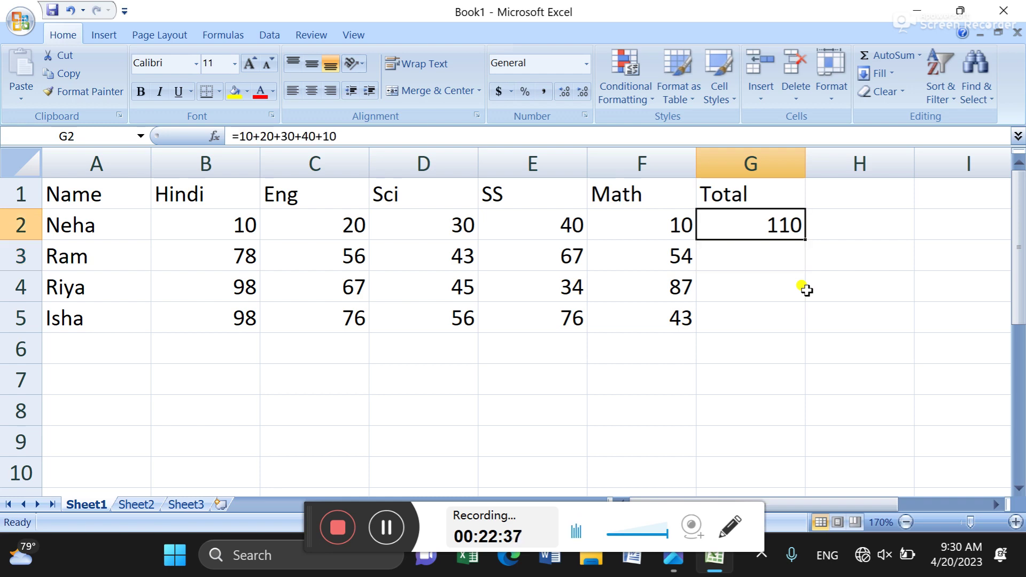
key("Left")
key("Left")
key("Right")
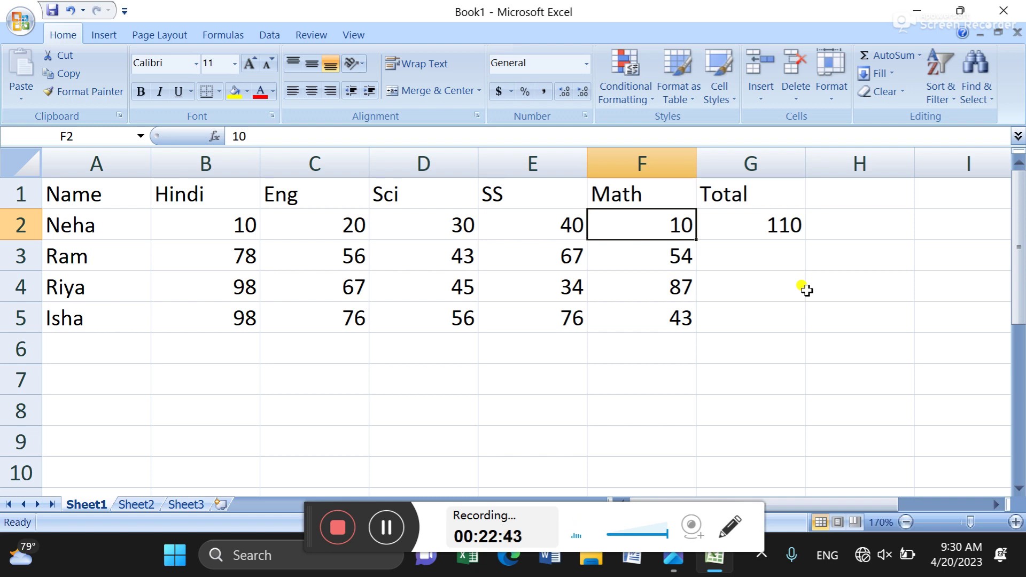
type("45")
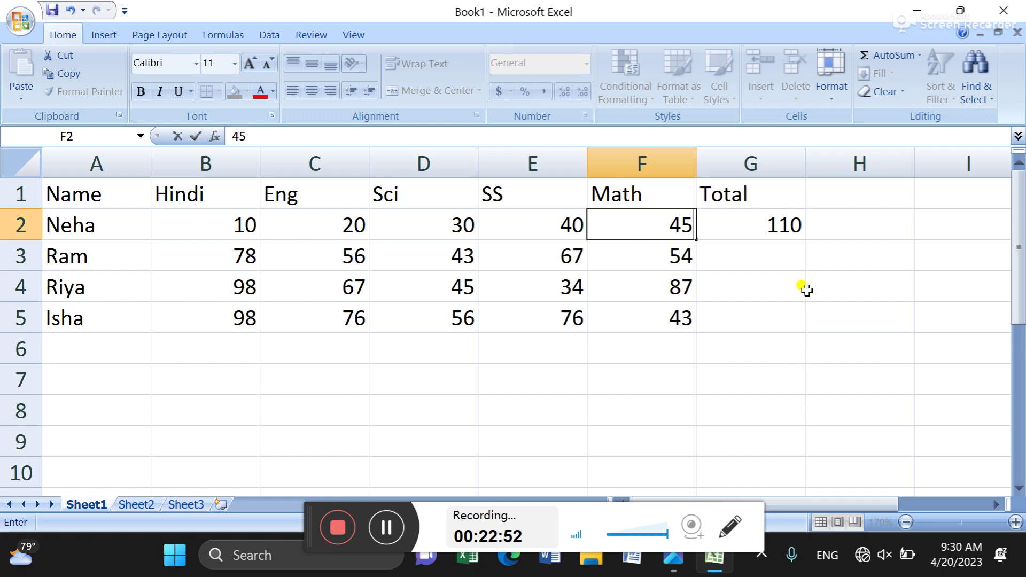
key("Return")
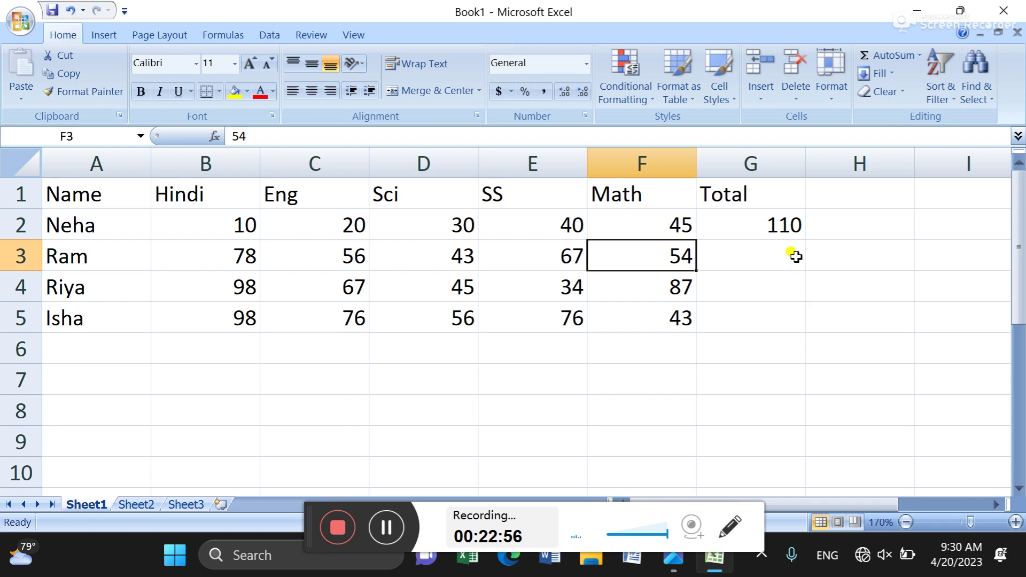
double_click(774, 224)
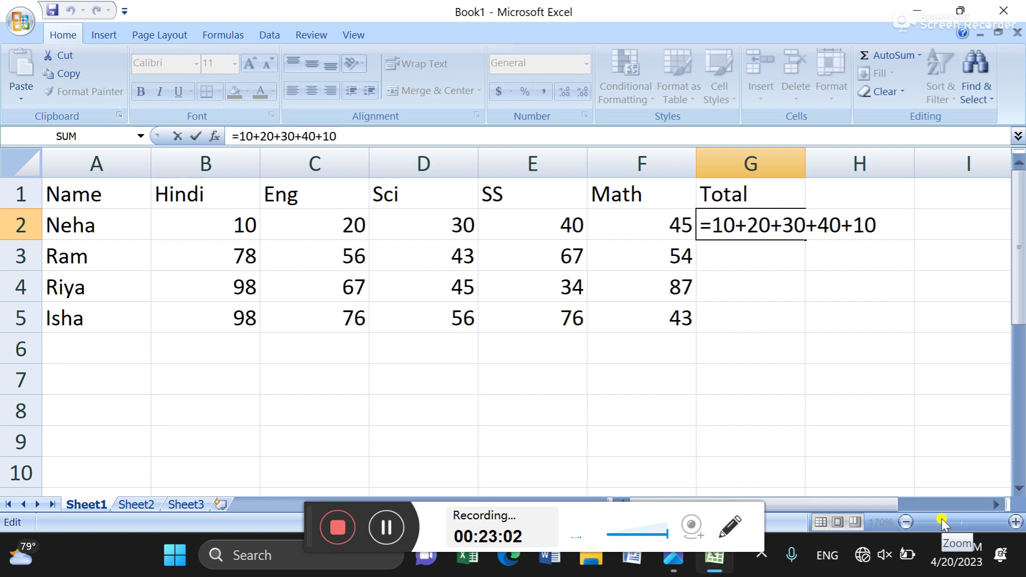
key("Escape")
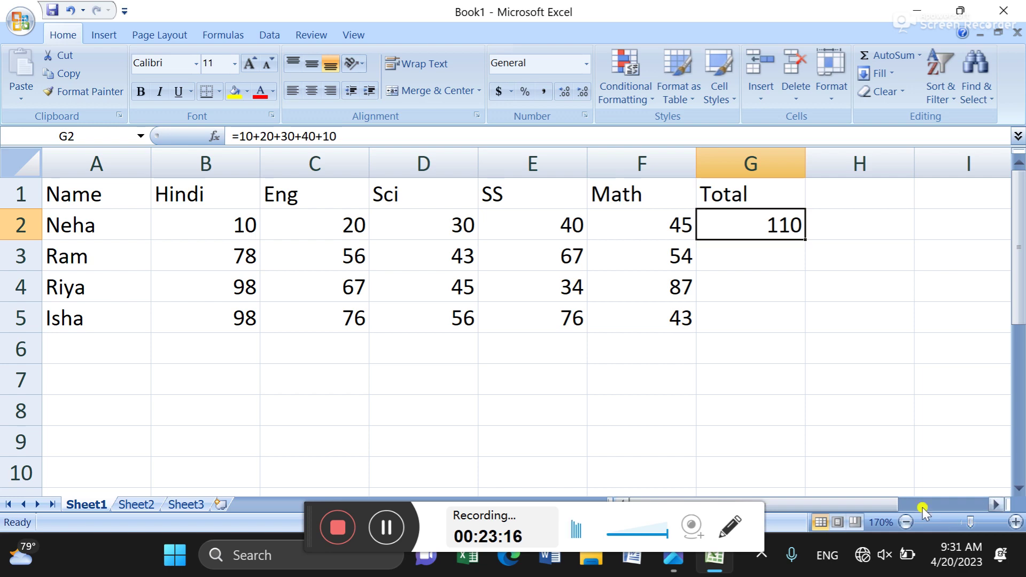
Clear the first student's marks in cells B2 to F2 and inspect the total formula in G2.
left_click(633, 232)
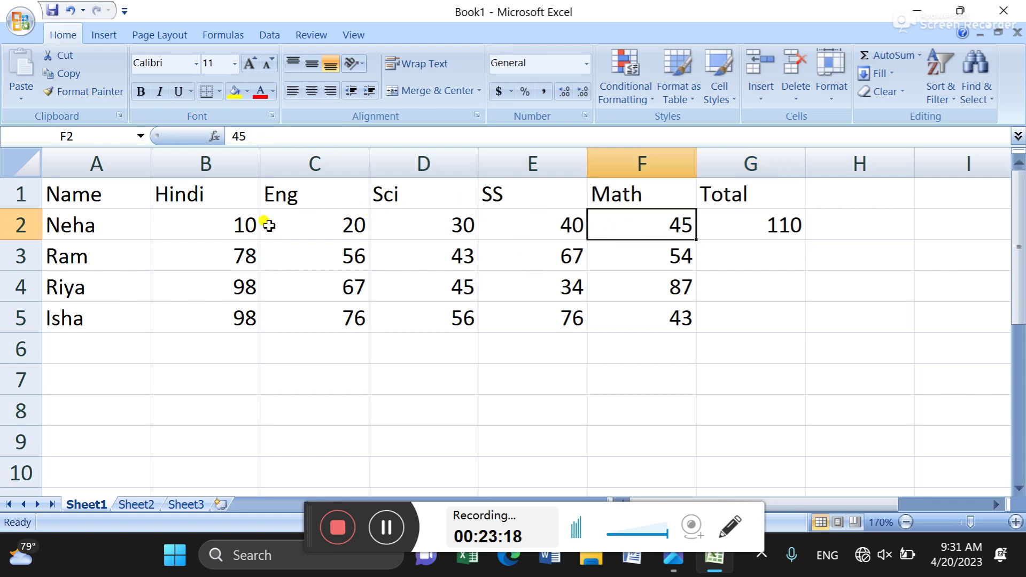
left_click(249, 225)
left_click_drag(249, 225, 659, 223)
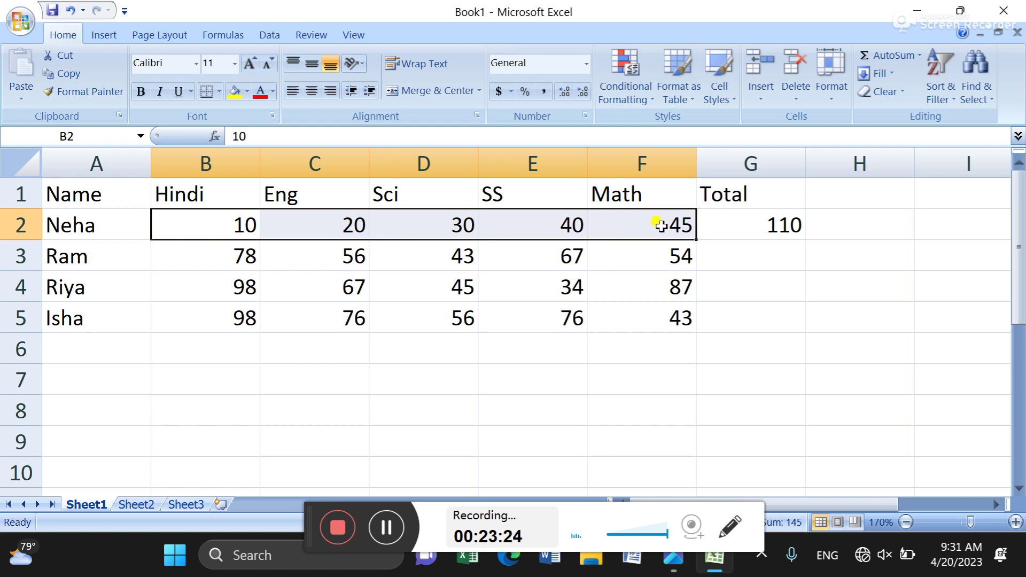
key("Delete")
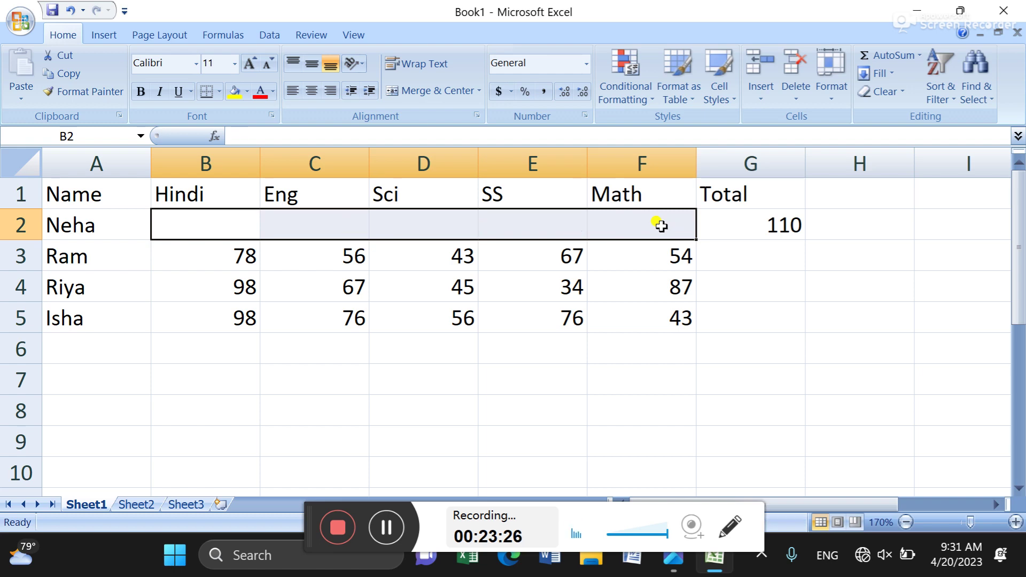
double_click(765, 224)
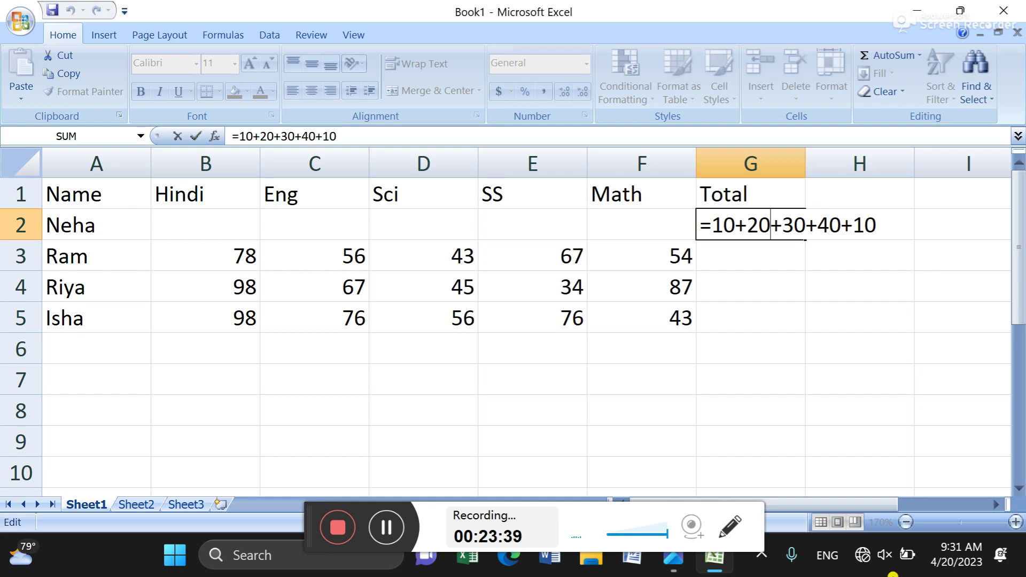
key("ctrl+Return")
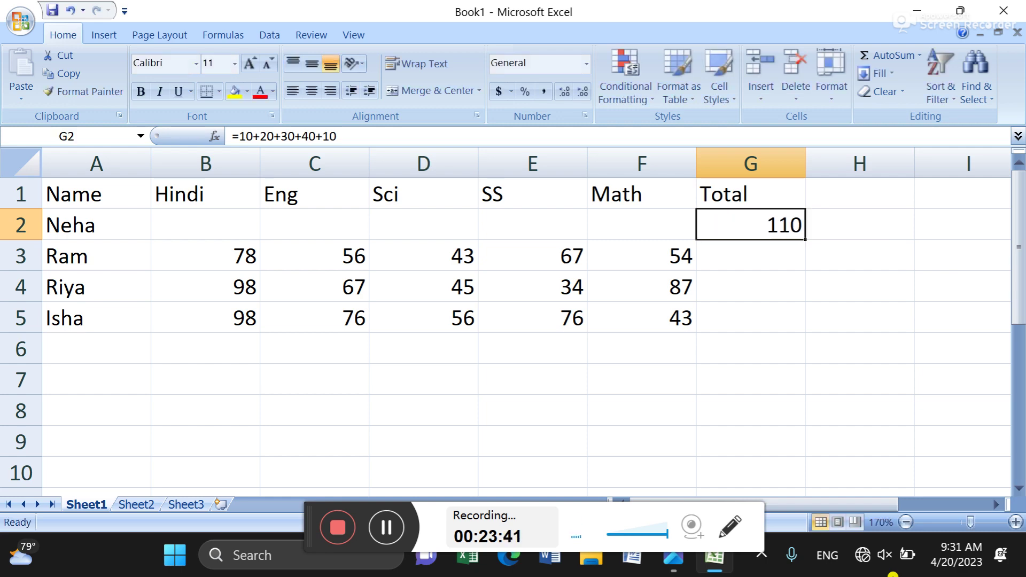
Undo the clearing of the first student's marks in B2 to F2.
key("ctrl+z")
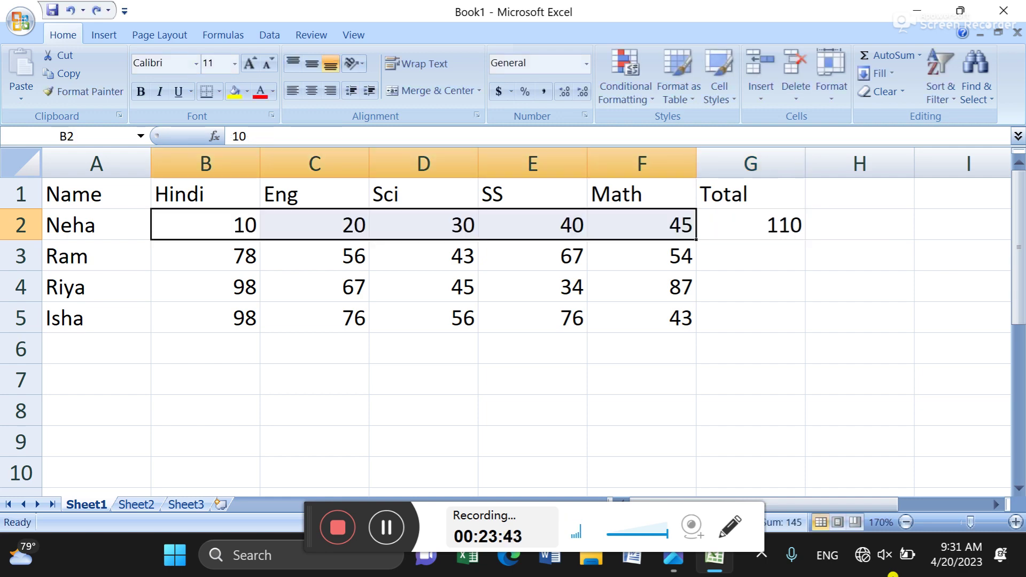
left_click(314, 224)
left_click(424, 224)
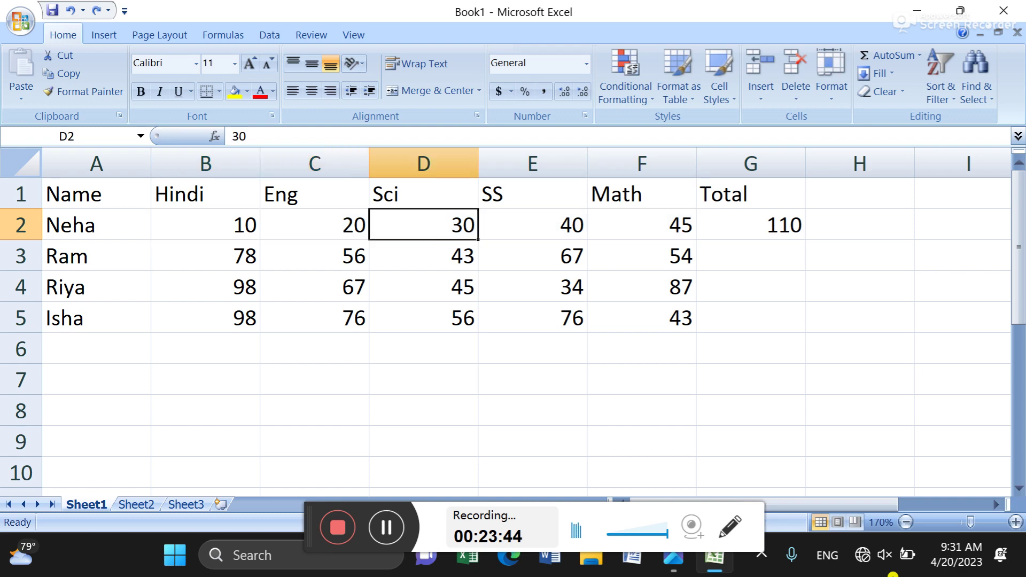
Replace the first student's total in G2 with the cell-reference formula =B2+C2+D2+E2+F2.
left_click(751, 224)
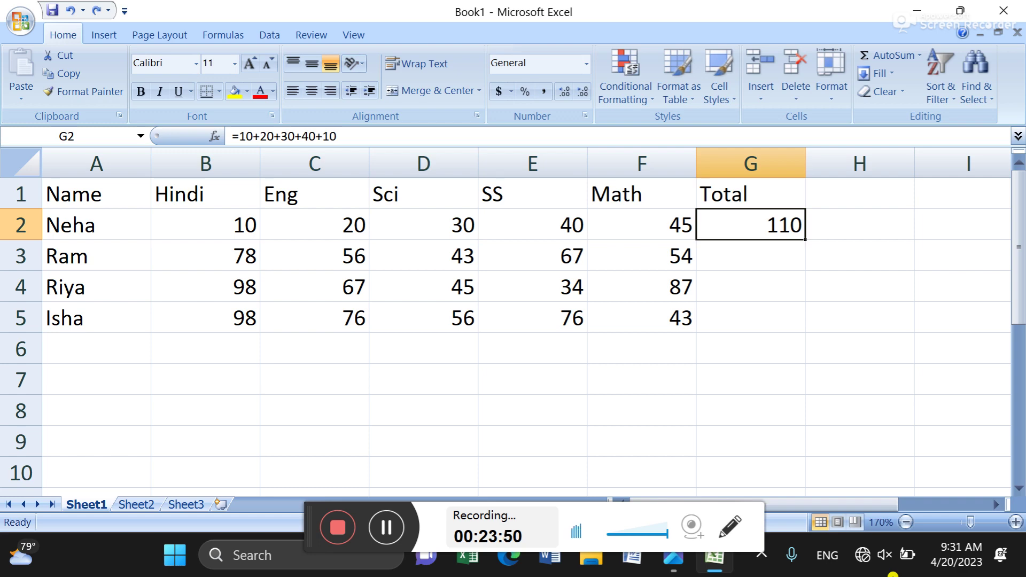
type("=")
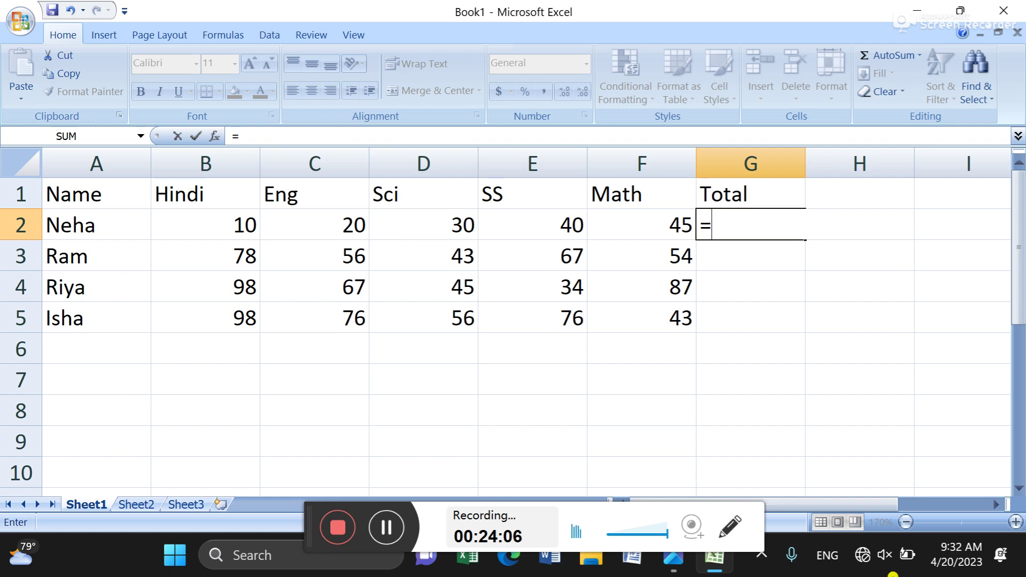
left_click(219, 225)
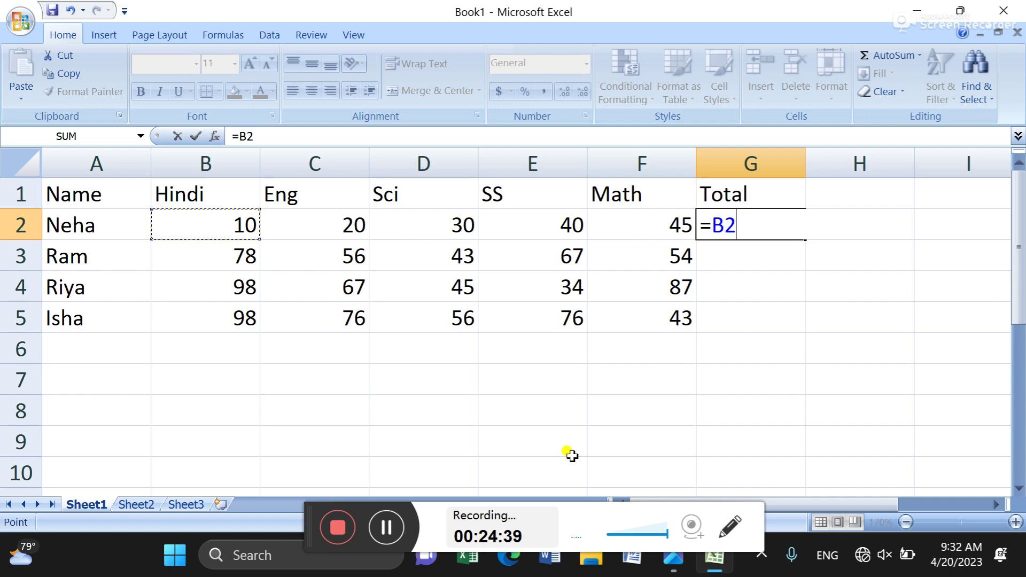
type("+")
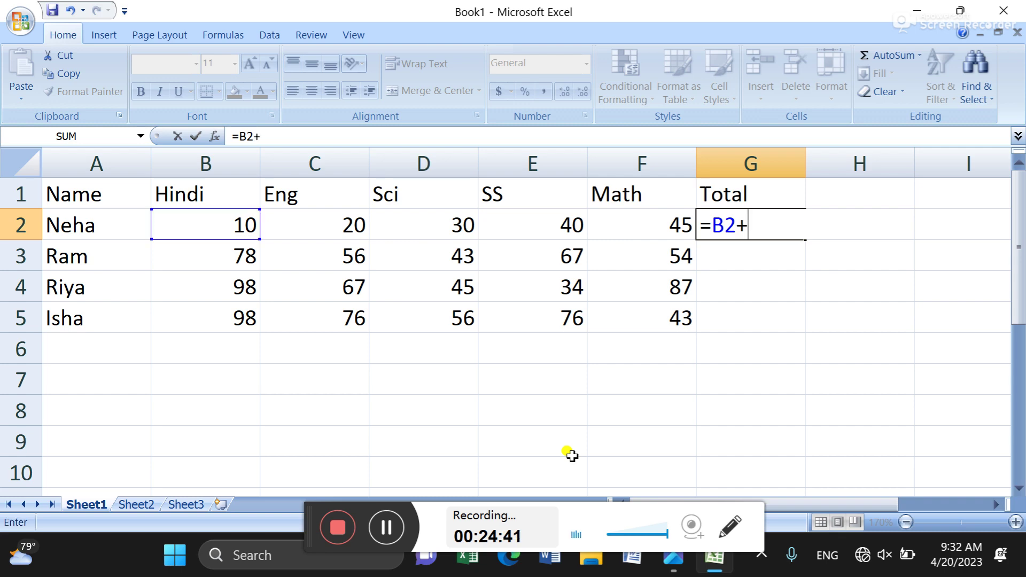
key("Left")
key("Left")
key("Left")
key("Left")
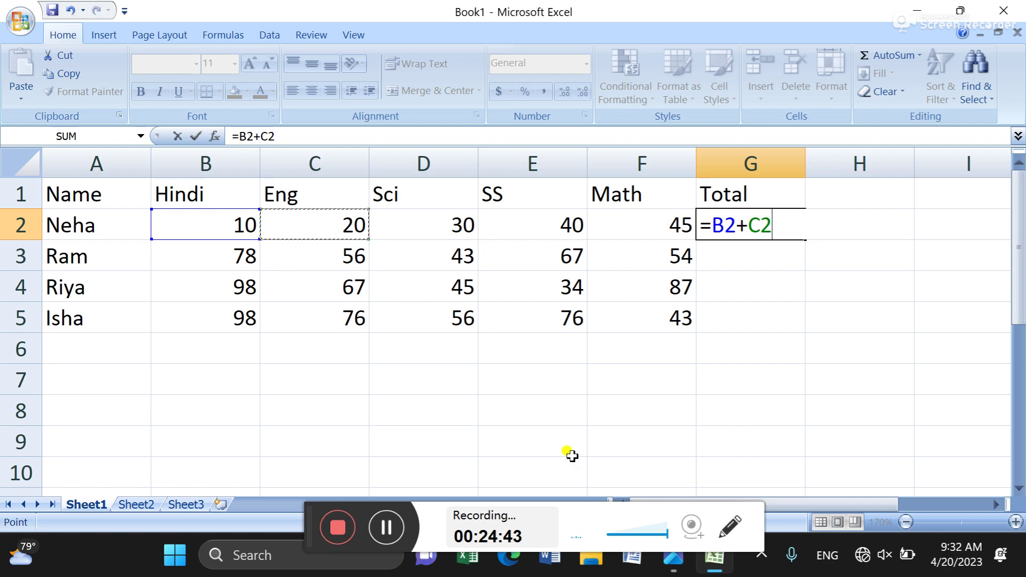
type("+")
key("Left")
key("Left")
key("Left")
type("+")
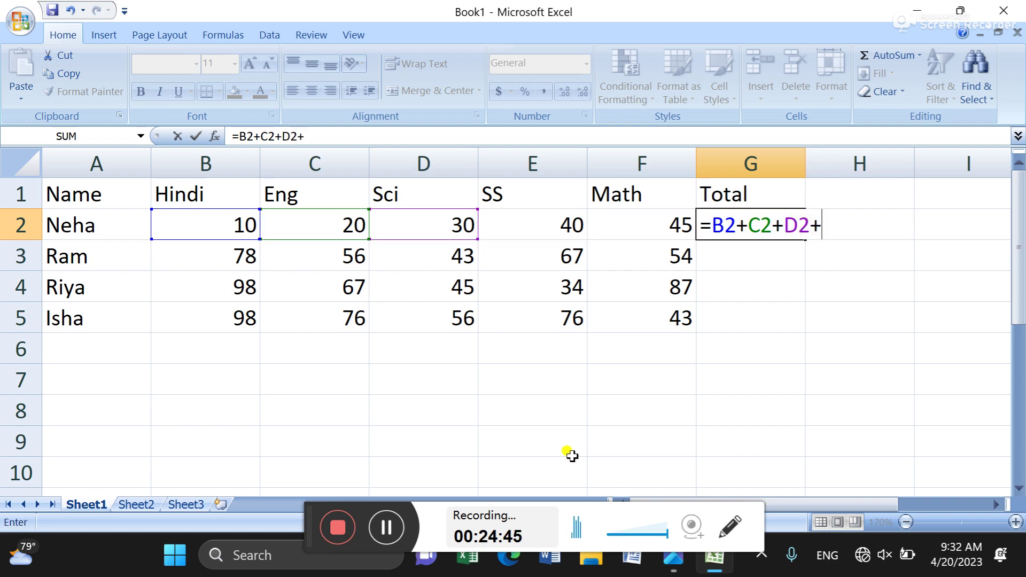
key("Left")
key("Left")
type("+")
key("Left")
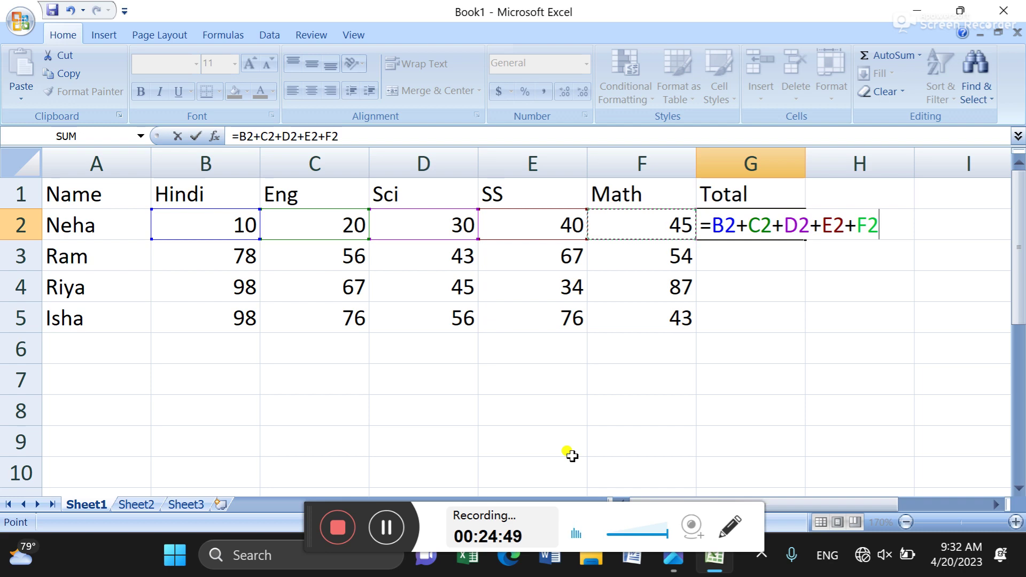
key("Return")
key("Up")
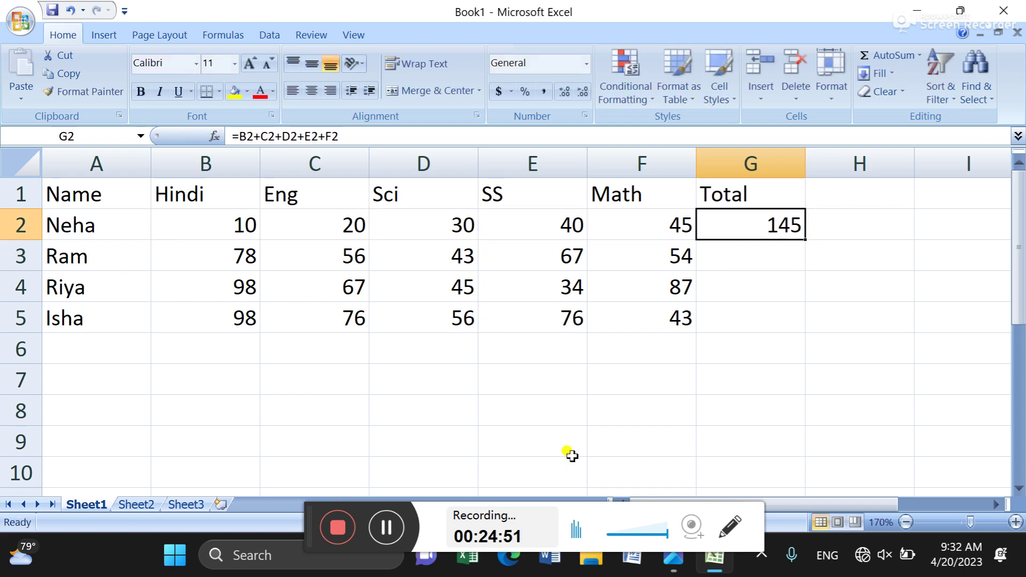
Set the first student's Math mark in F2 to 50 and inspect the cell references in the G2 formula.
key("Left")
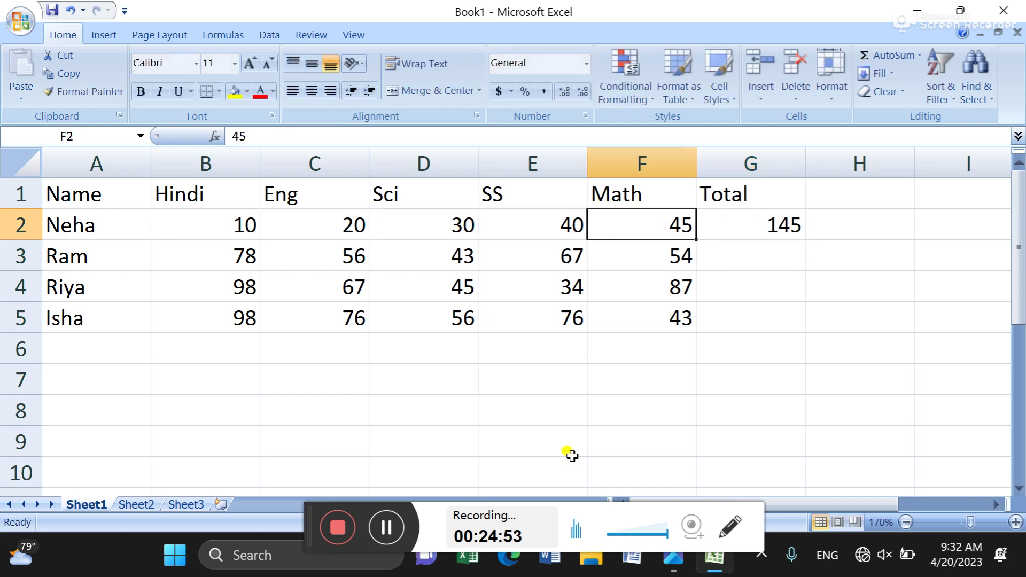
type("50")
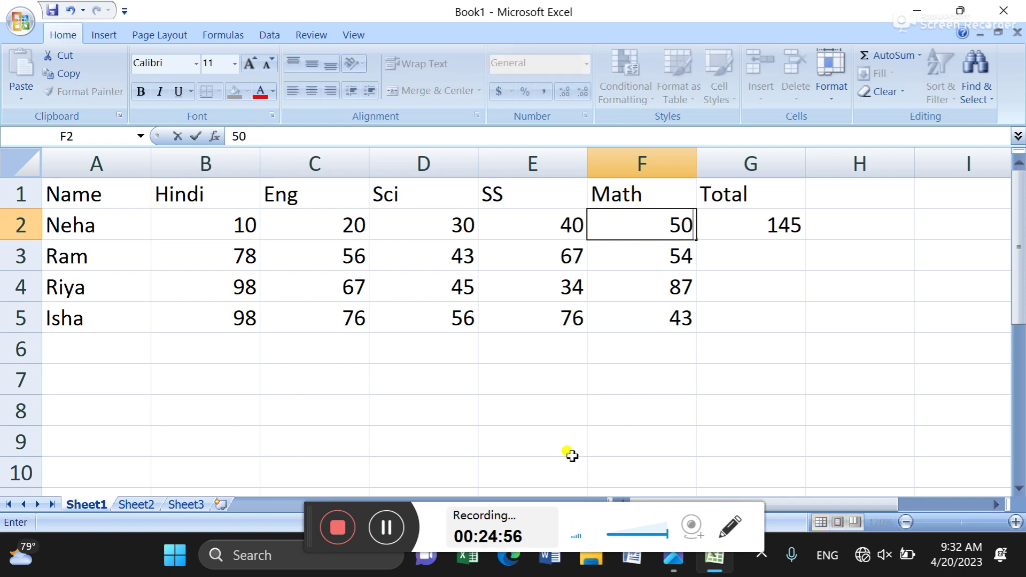
key("Return")
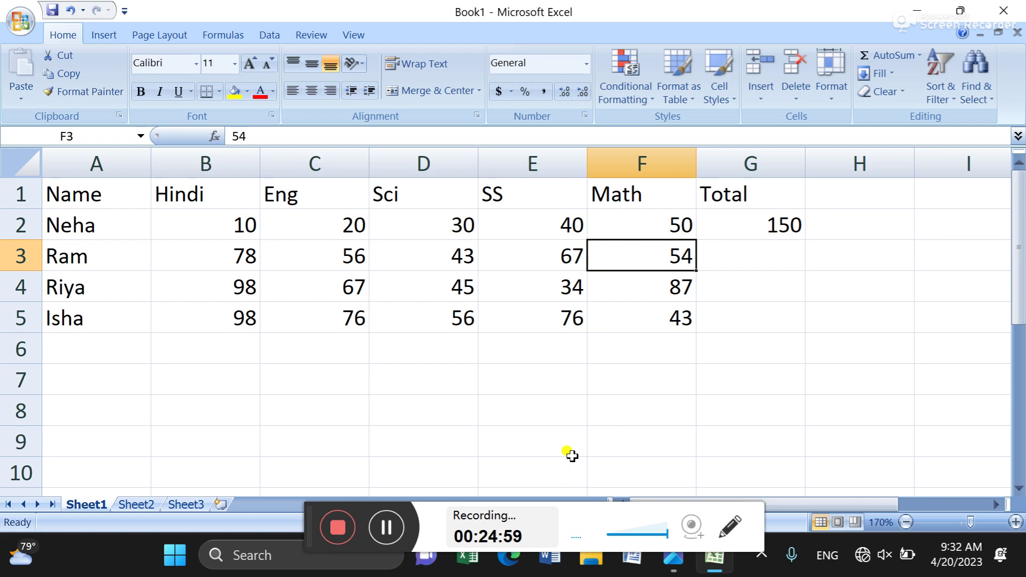
double_click(766, 221)
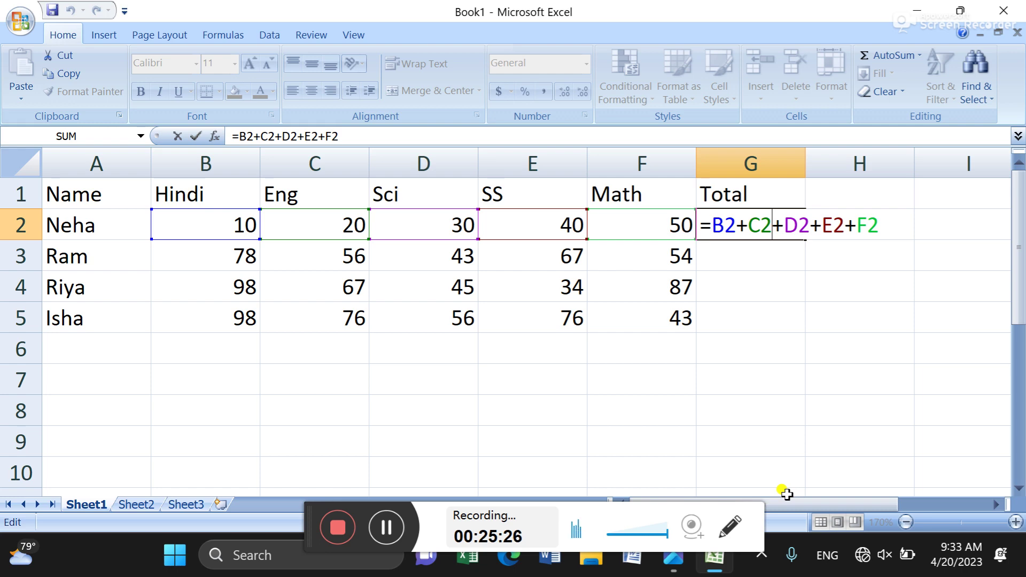
key("ctrl+Return")
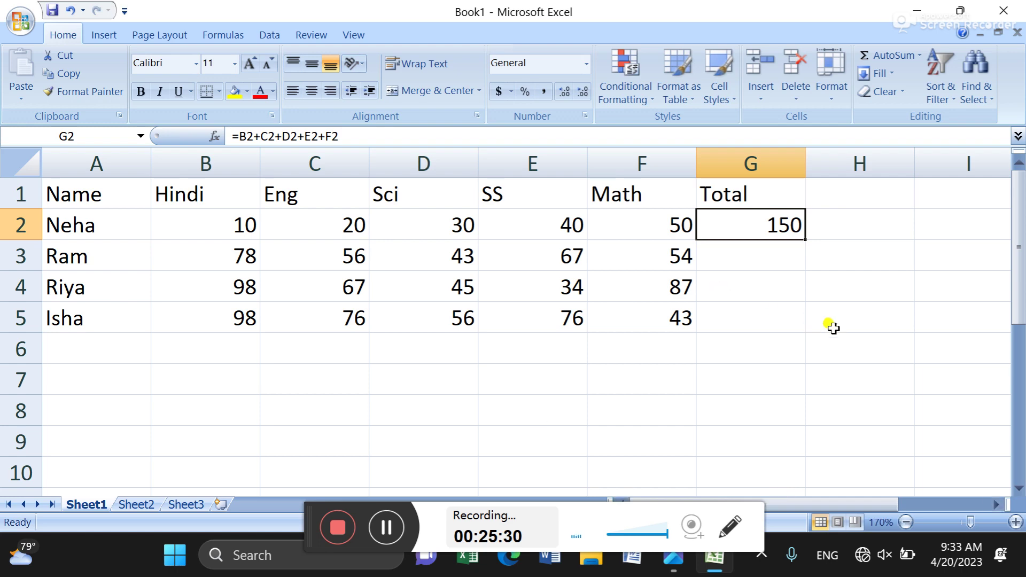
left_click(783, 257)
type("=")
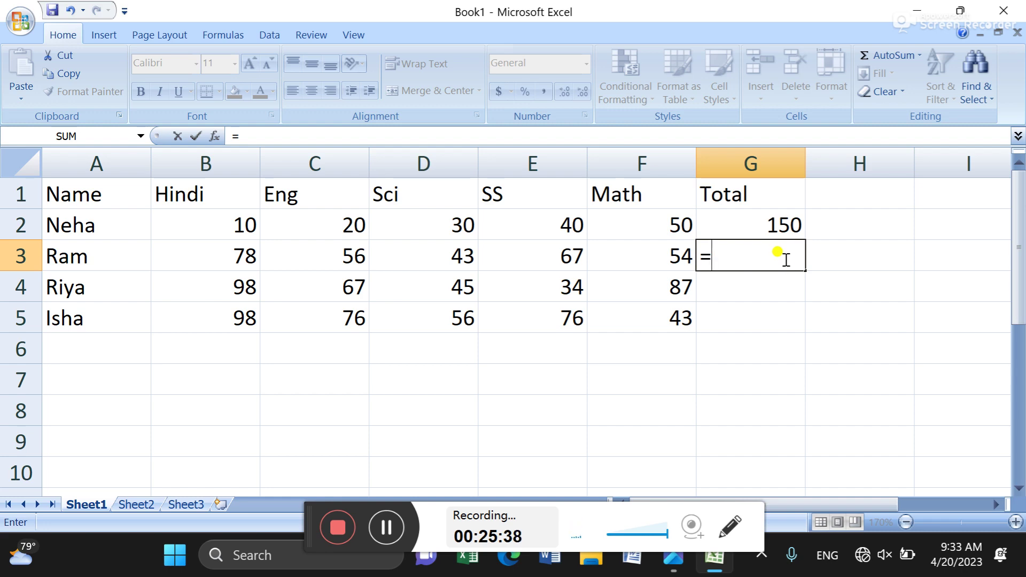
key("Escape")
key("Up")
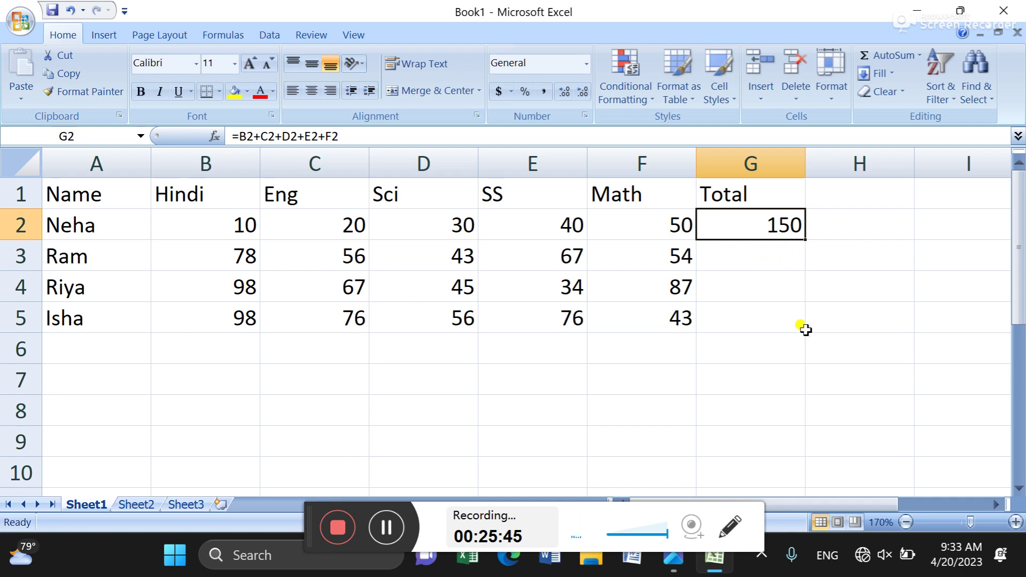
Fill the total formula from G2 down through G5 for the remaining students.
left_click(845, 317)
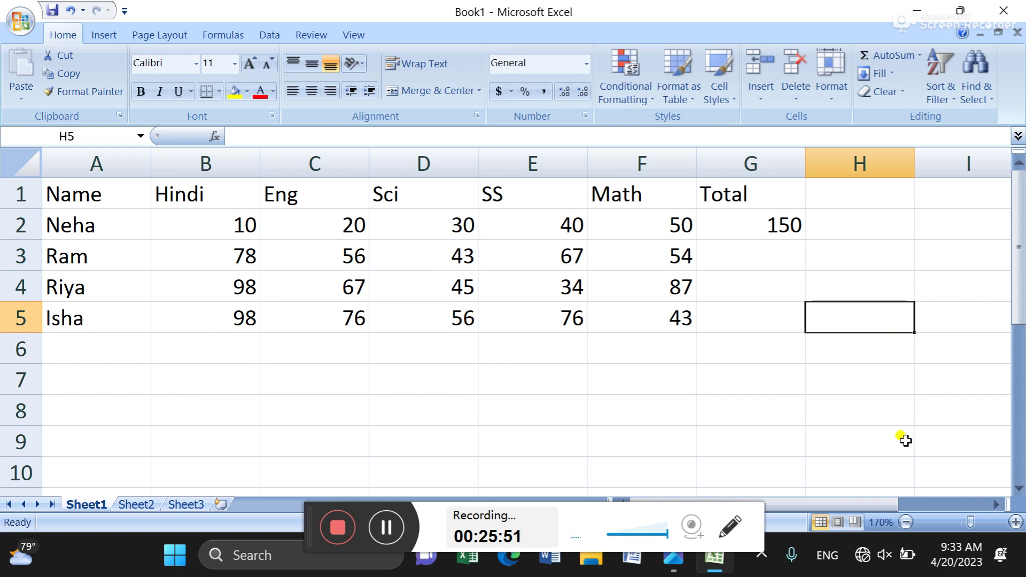
left_click(741, 220)
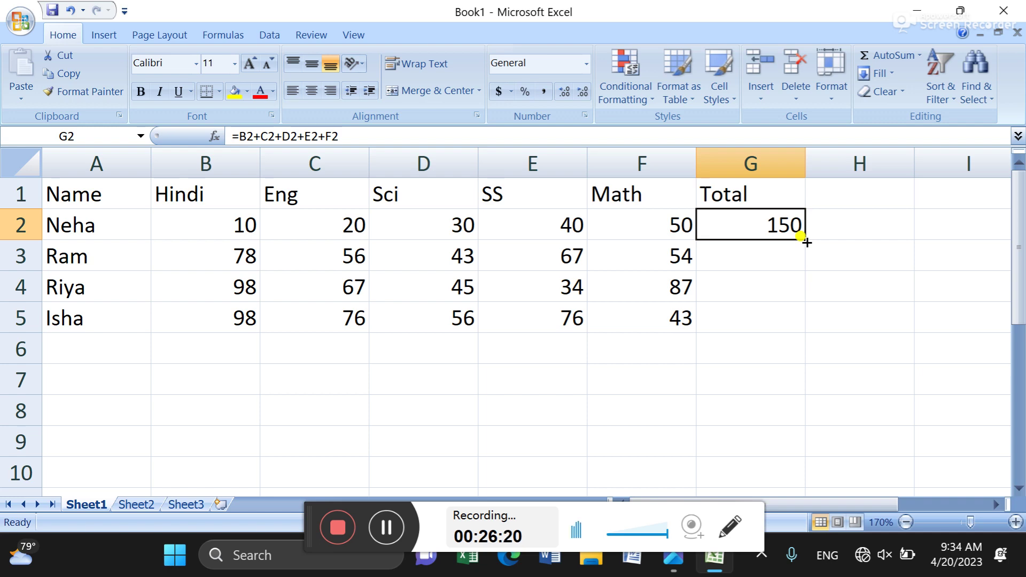
left_click_drag(806, 242, 798, 321)
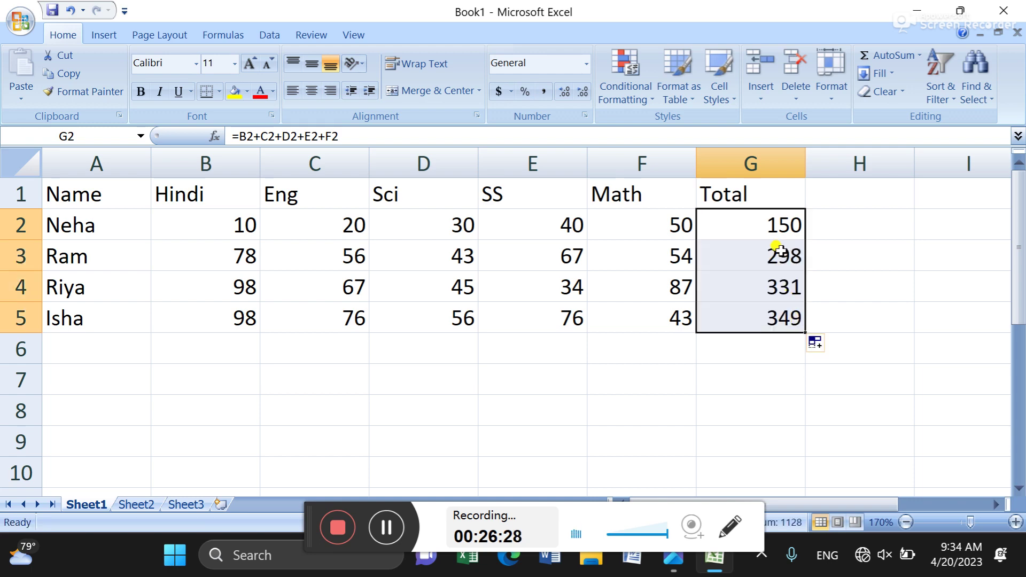
Inspect the cell references in the copied total formula in G4 without changing it.
left_click(776, 283)
double_click(776, 283)
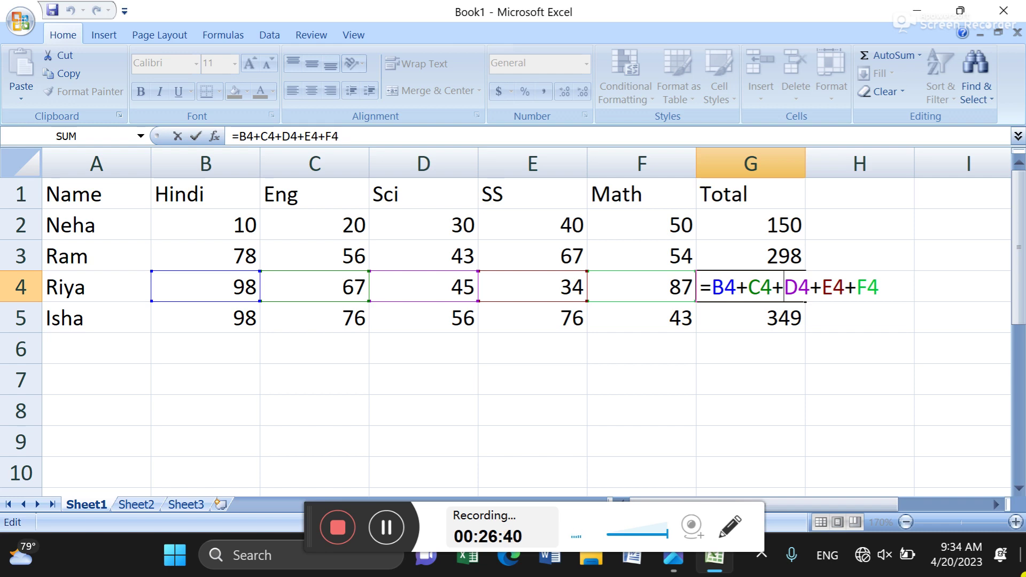
key("ctrl+Return")
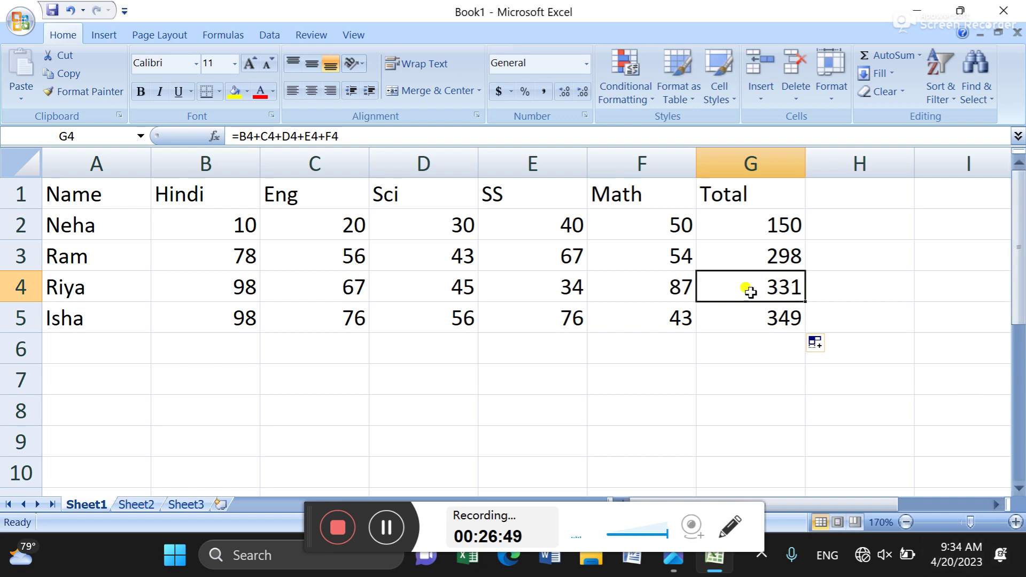
Clear the Total column cells from G2 to G7 and return to G2.
left_click_drag(780, 224, 780, 365)
key("Delete")
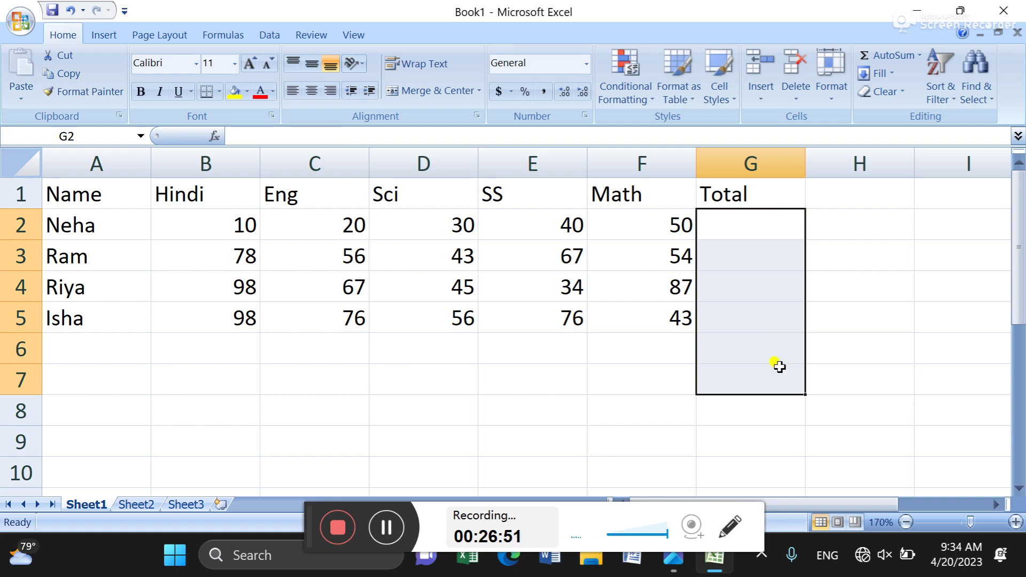
key("Up")
key("Down")
Start a formula in G2 with =sum( and erase it back to the equals sign.
type("=")
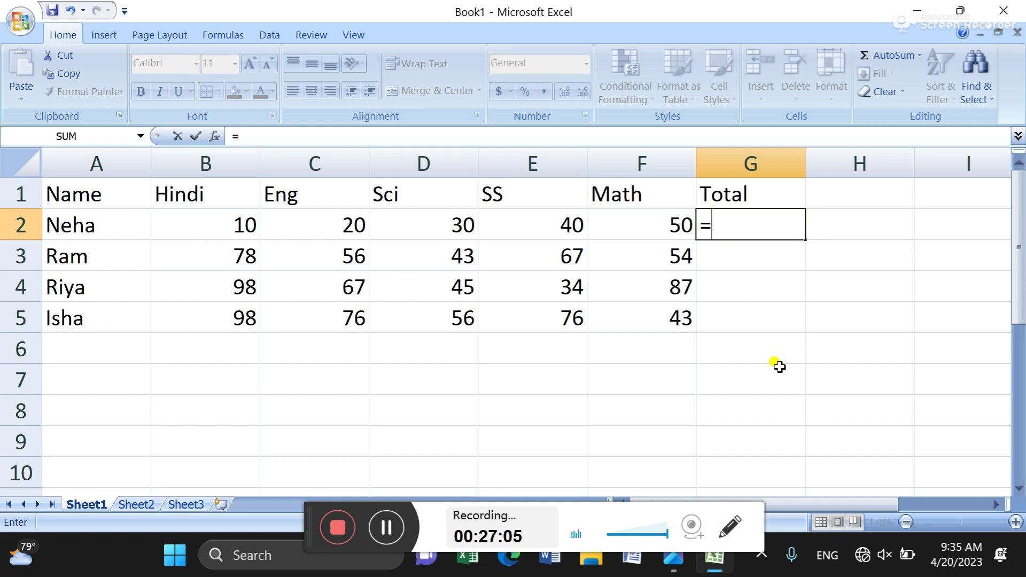
type("sum")
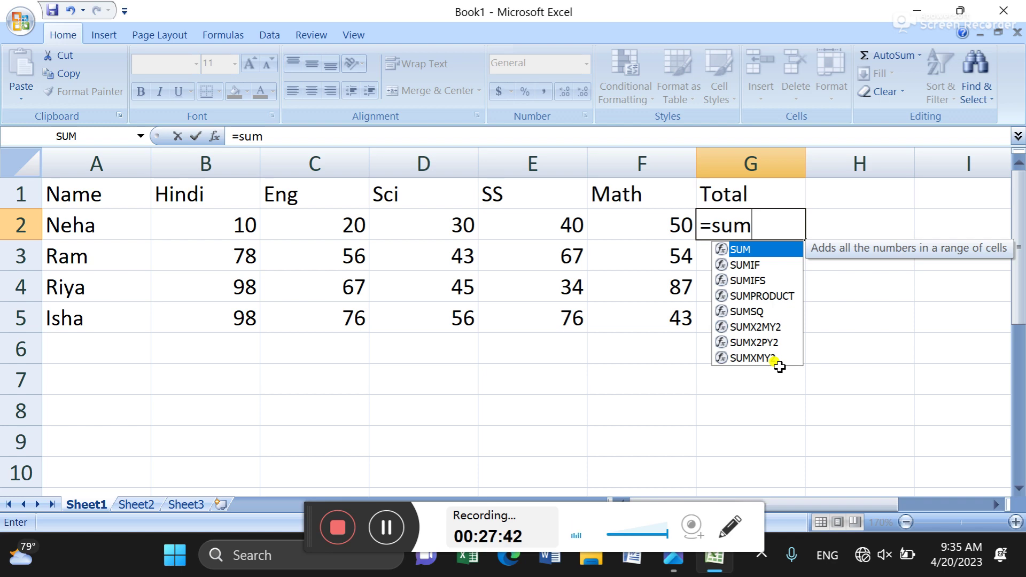
type("(")
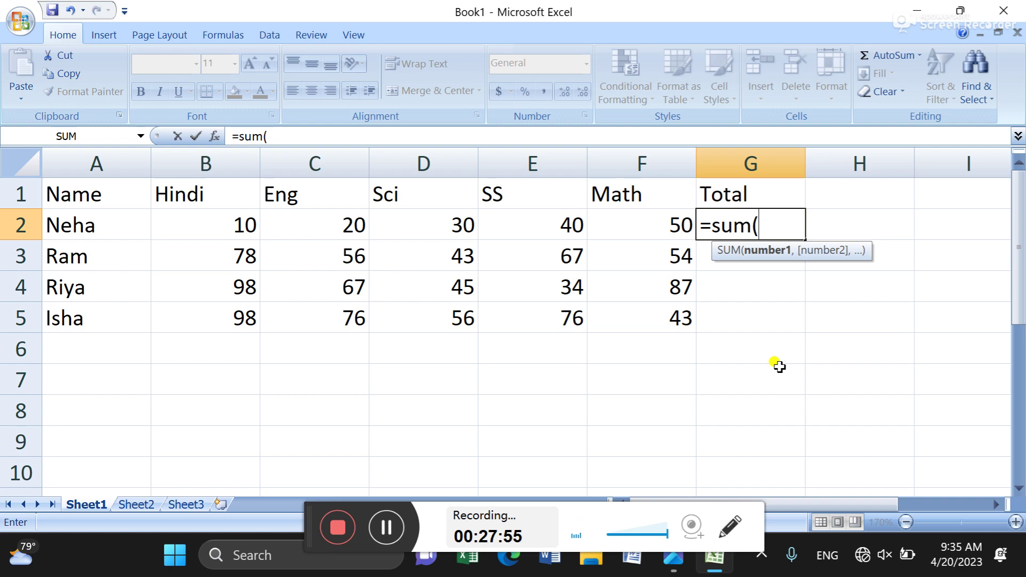
key("BackSpace")
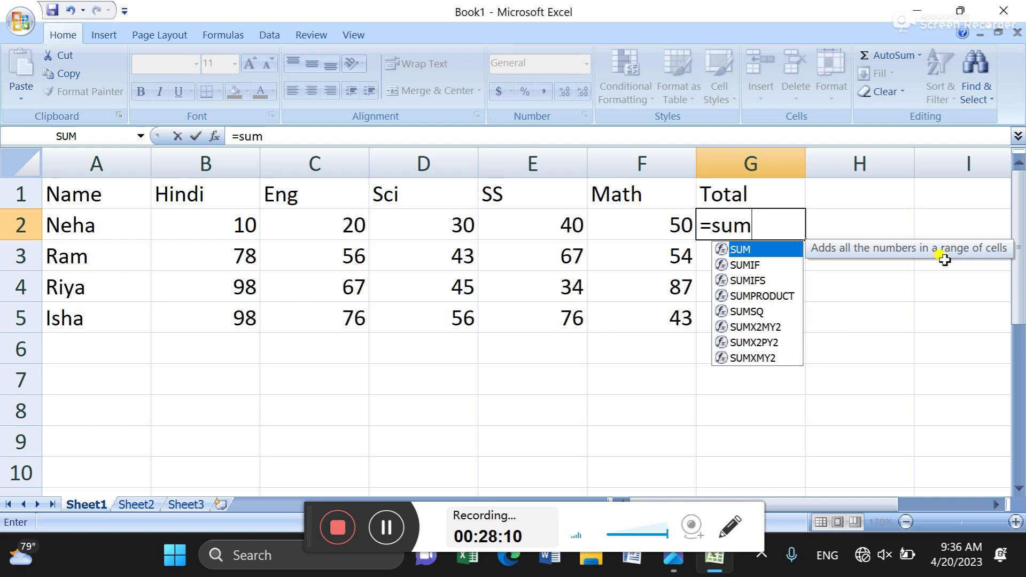
key("BackSpace")
key("BackSpace")
key("BackSpace")
Try the function names plus and addition in the G2 formula and erase each one back to the equals sign.
type("plus")
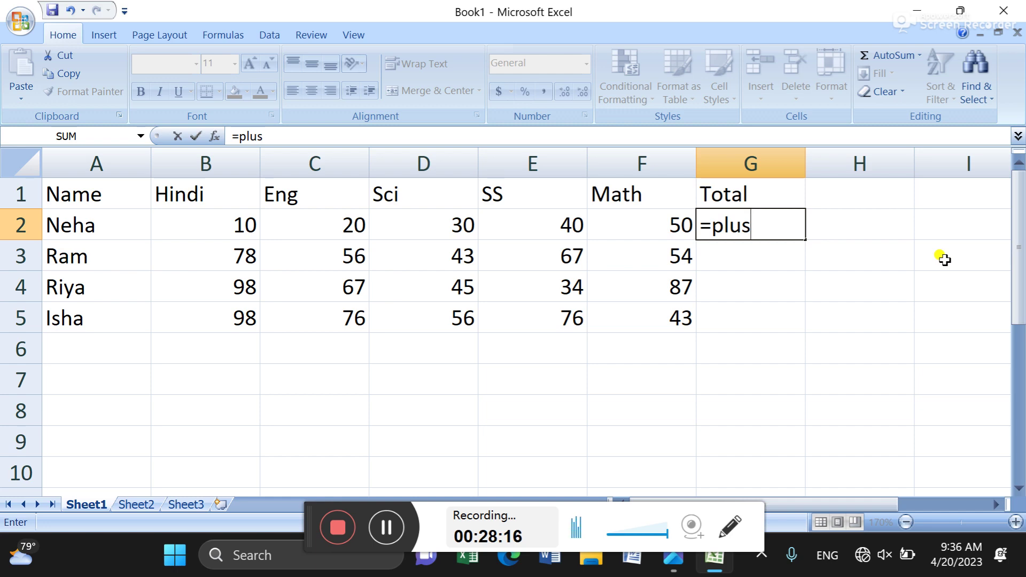
key("BackSpace")
key("BackSpace")
key("BackSpace")
key("BackSpace")
type("a")
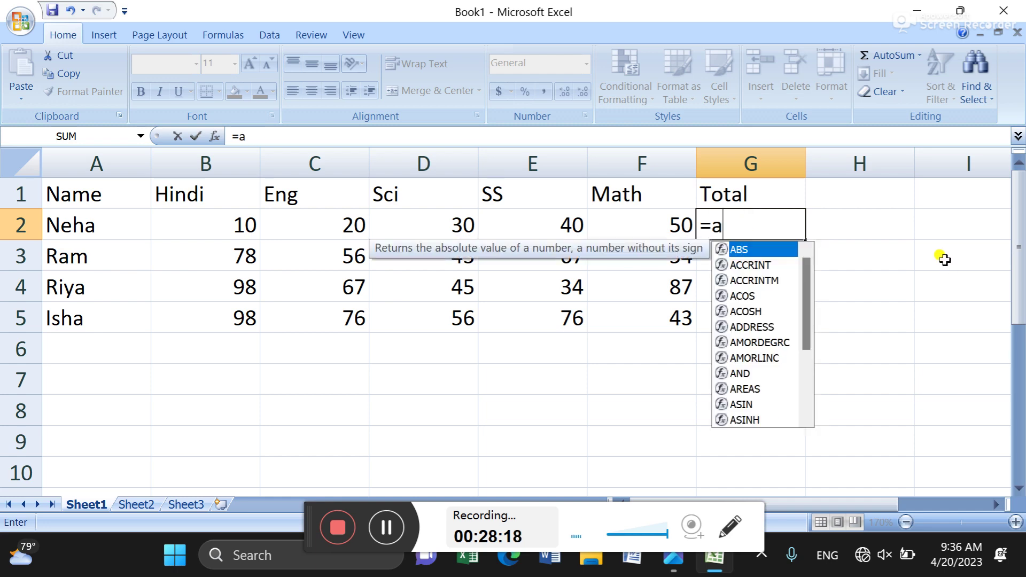
type("dd")
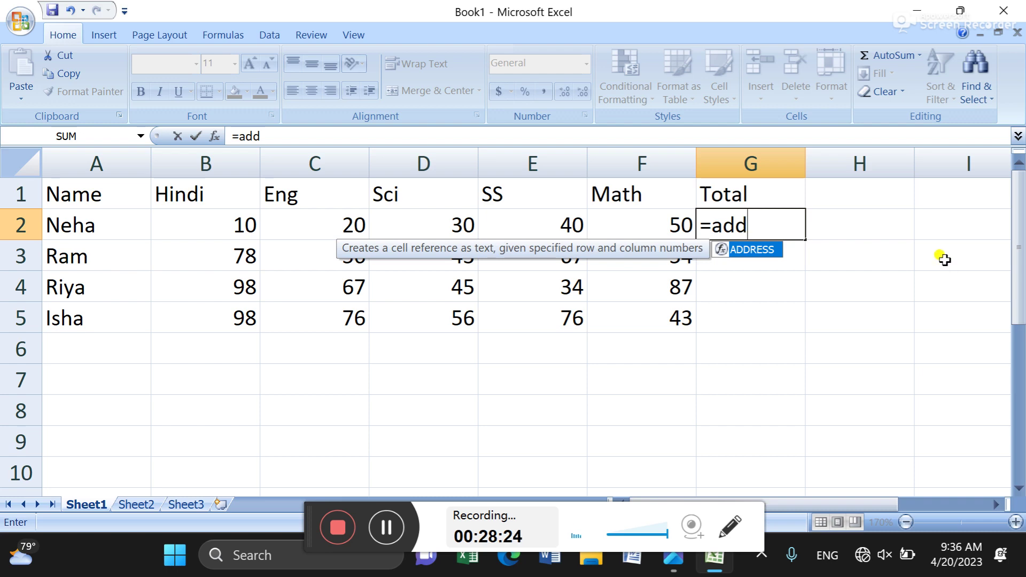
type("ition")
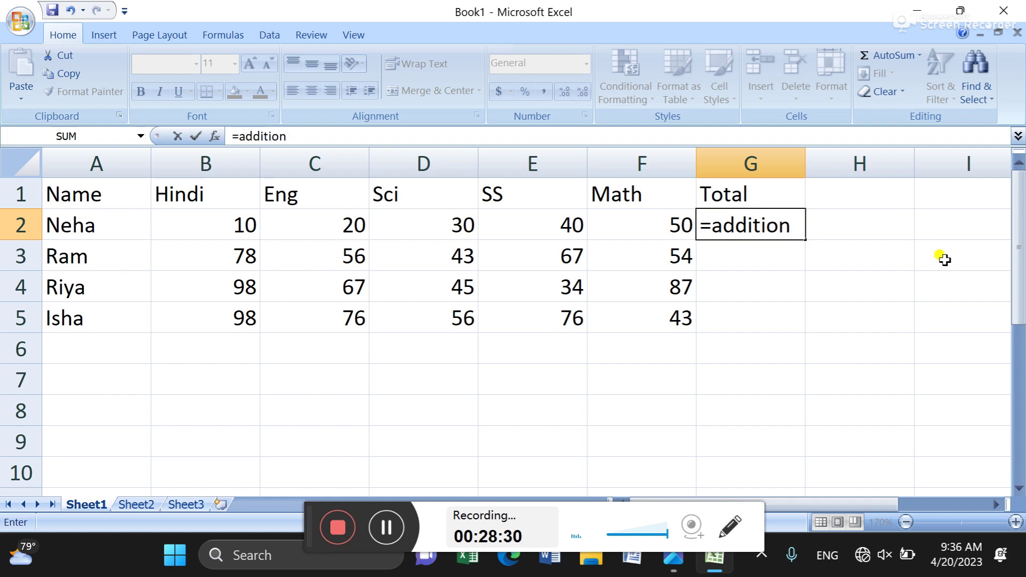
key("BackSpace")
key("BackSpace")
key("BackSpace")
key("BackSpace")
key("BackSpace")
key("BackSpace")
key("BackSpace")
key("BackSpace")
Enter the SUM function in G2 with the range b2:F2 as its argument.
type("sum")
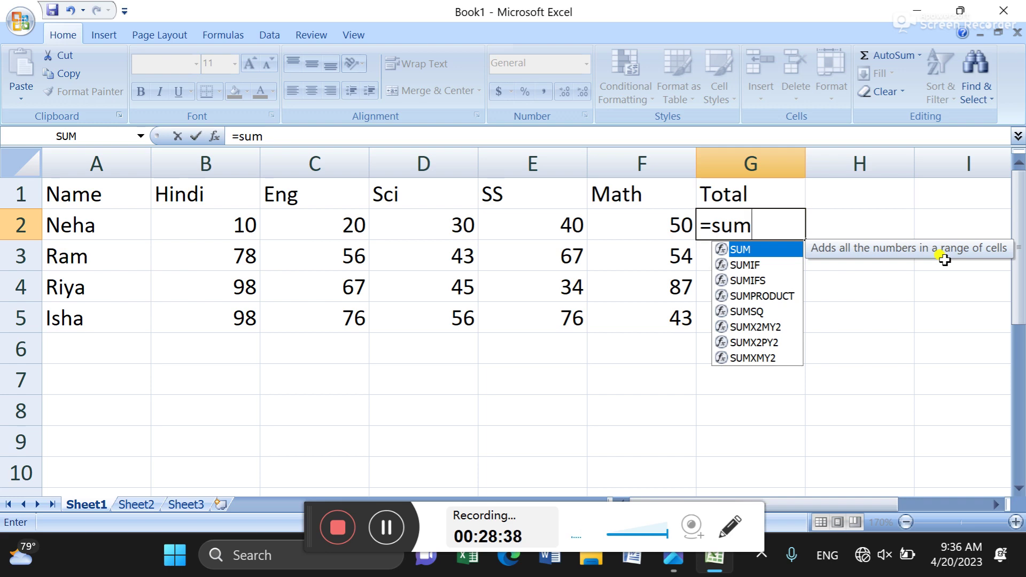
key("Tab")
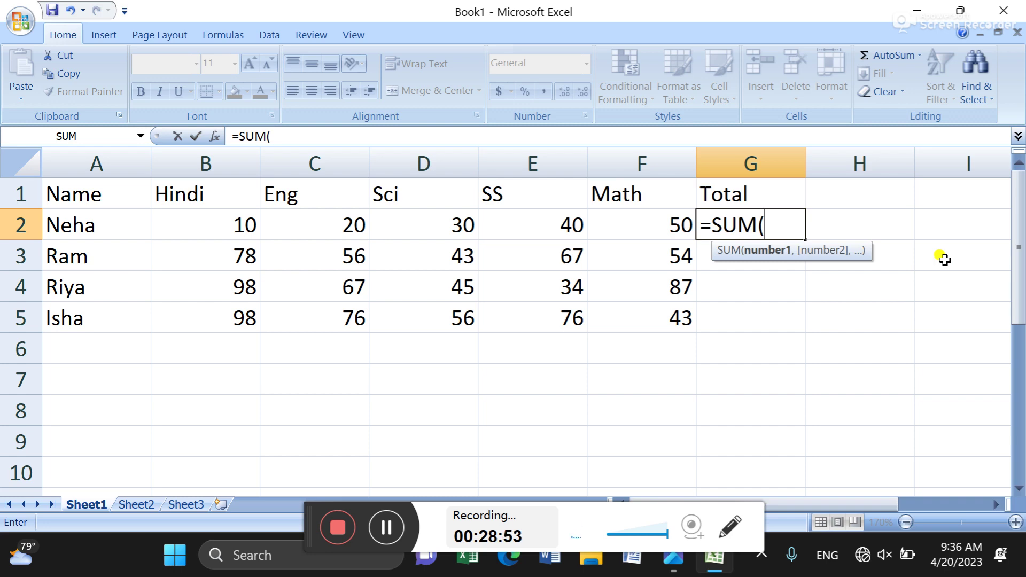
type("b2")
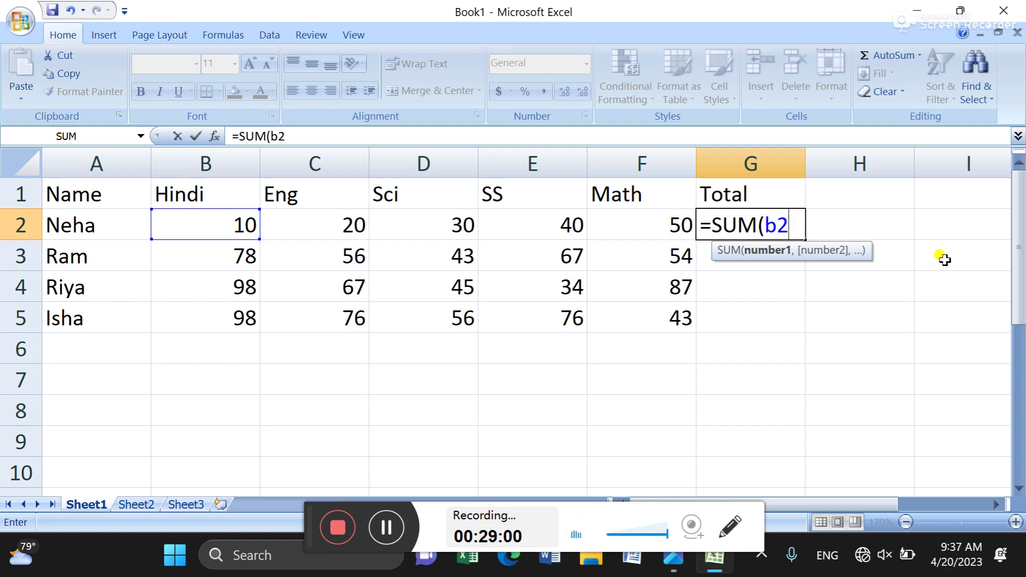
type(":")
key("Left")
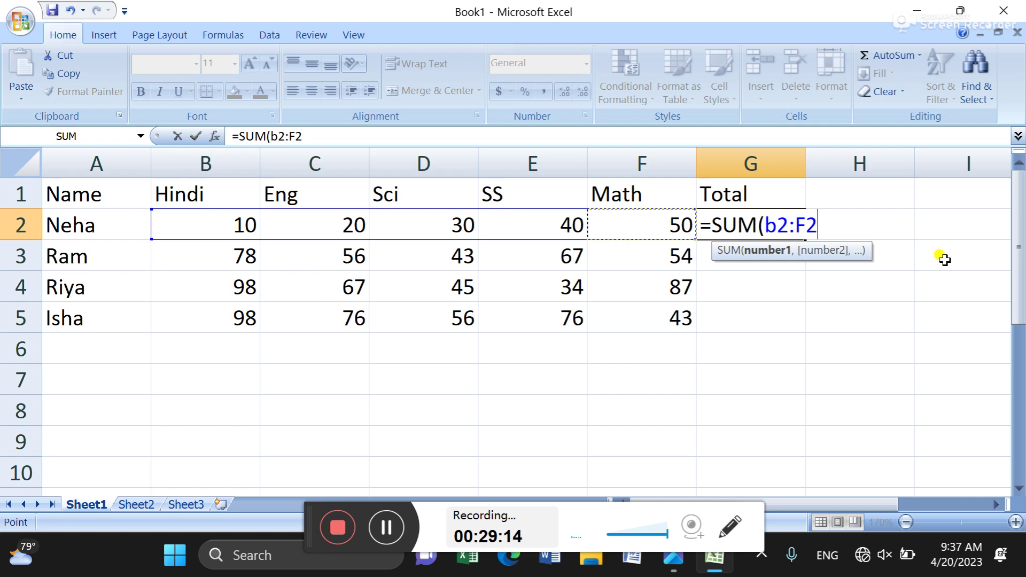
Try b2+f2 as the SUM argument in G2, and erase the formula back to =SUM(b2.
key("BackSpace")
key("BackSpace")
key("BackSpace")
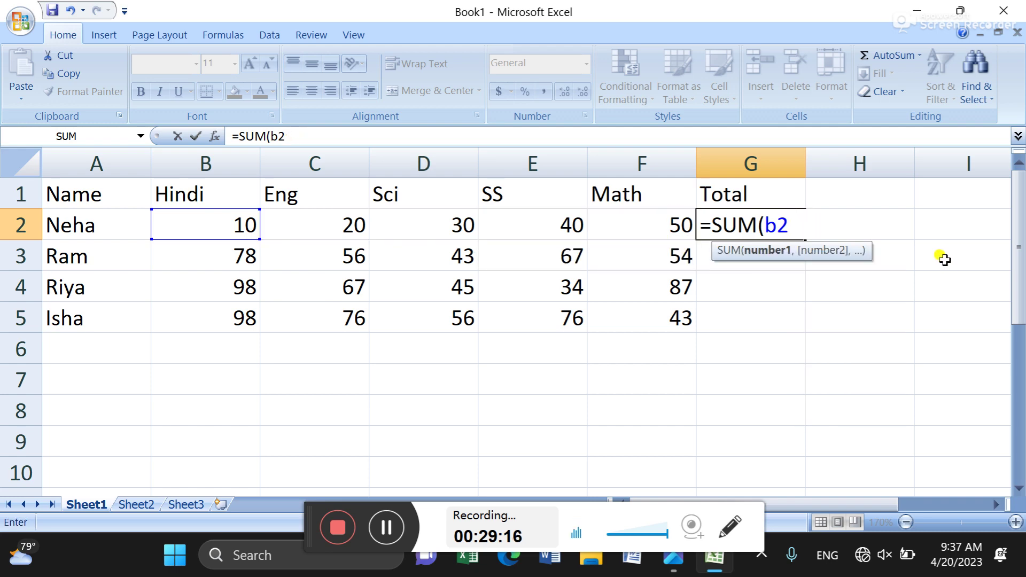
type("+f2")
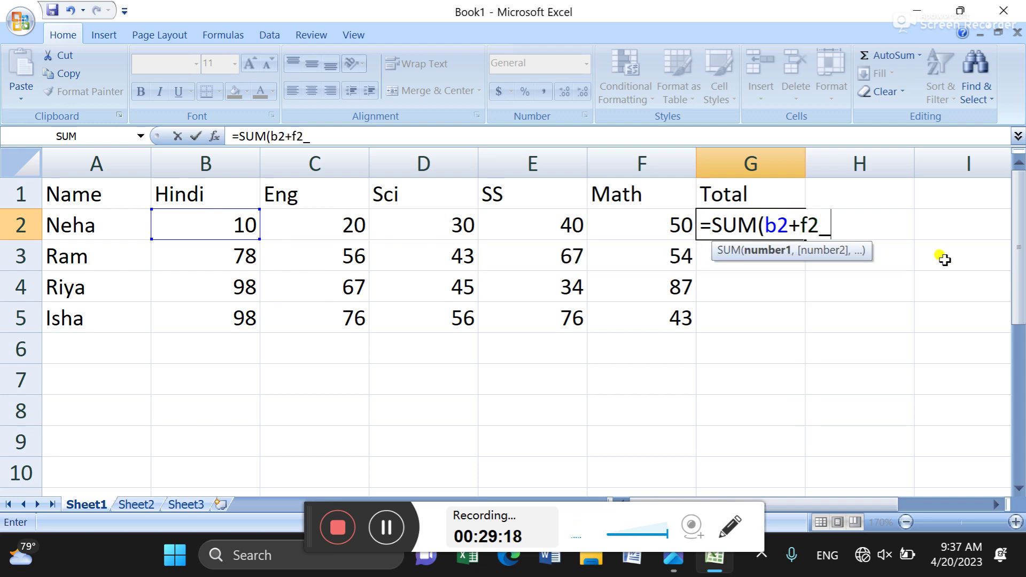
type("+")
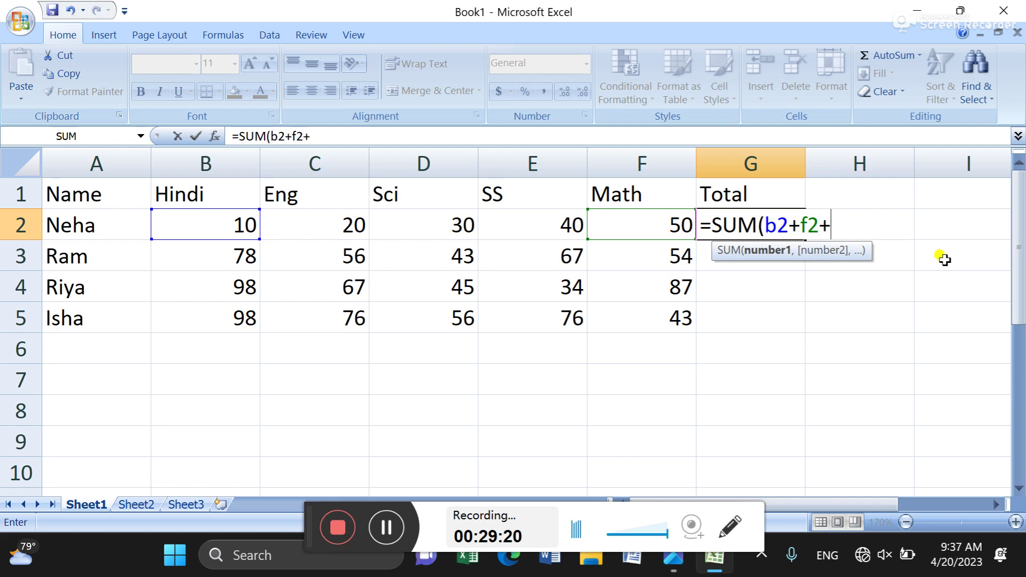
key("BackSpace")
type(")")
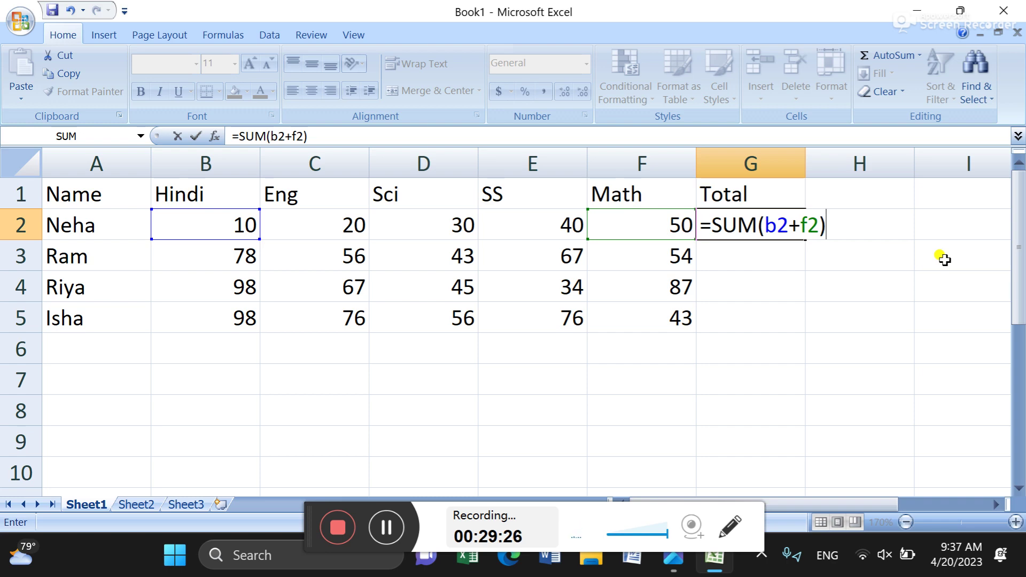
key("BackSpace")
key("BackSpace")
key("BackSpace")
key("BackSpace")
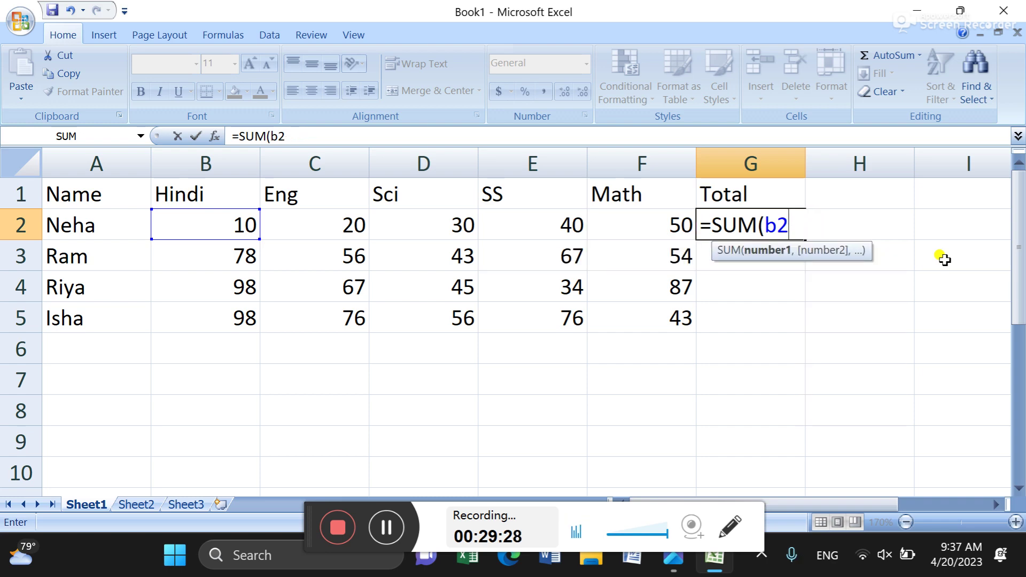
Try a comma-separated list b2,c2, as the SUM arguments in G2, and erase it back to b2.
type(",")
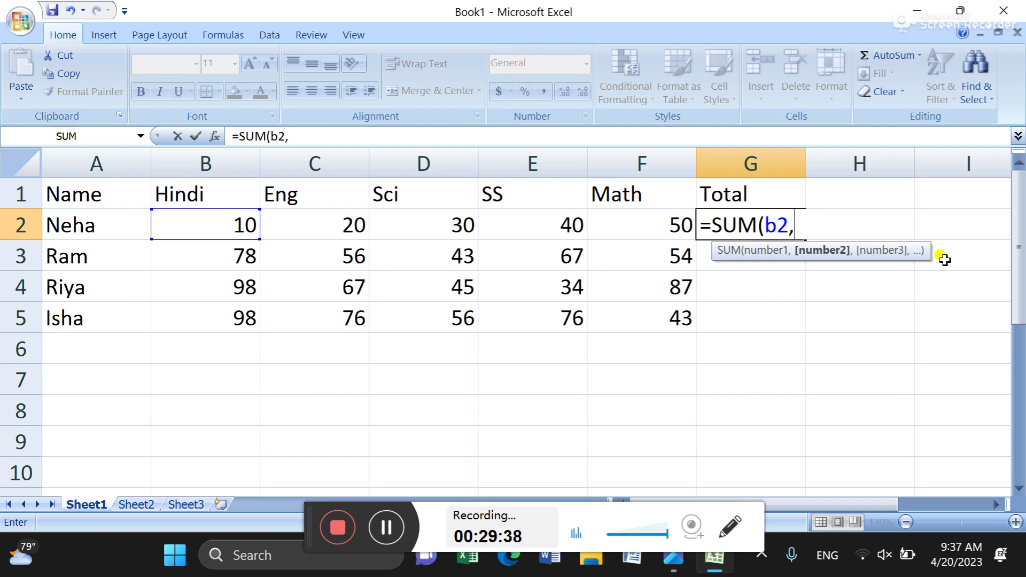
type("c2,")
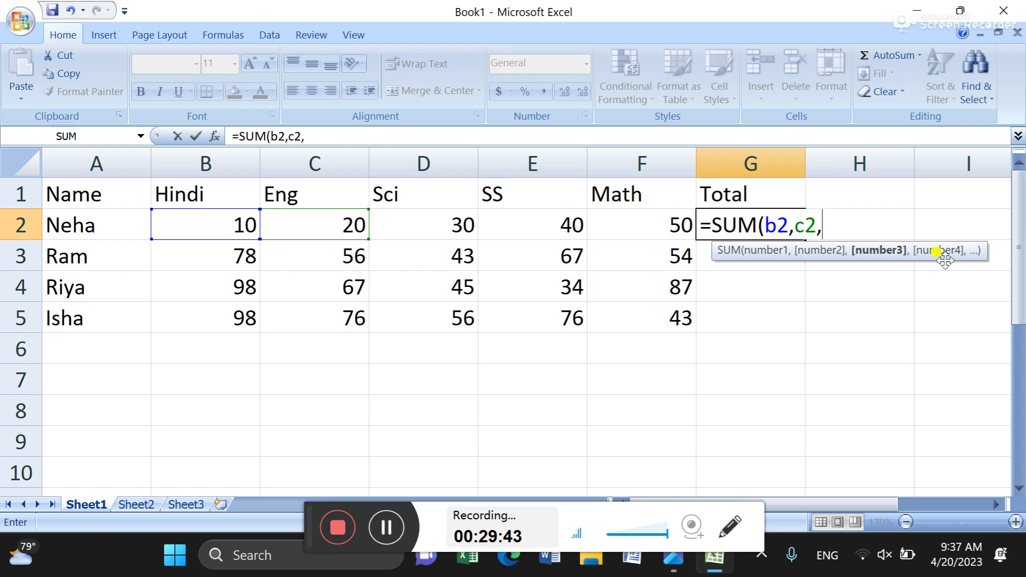
key("BackSpace")
key("BackSpace")
key("BackSpace")
key("BackSpace")
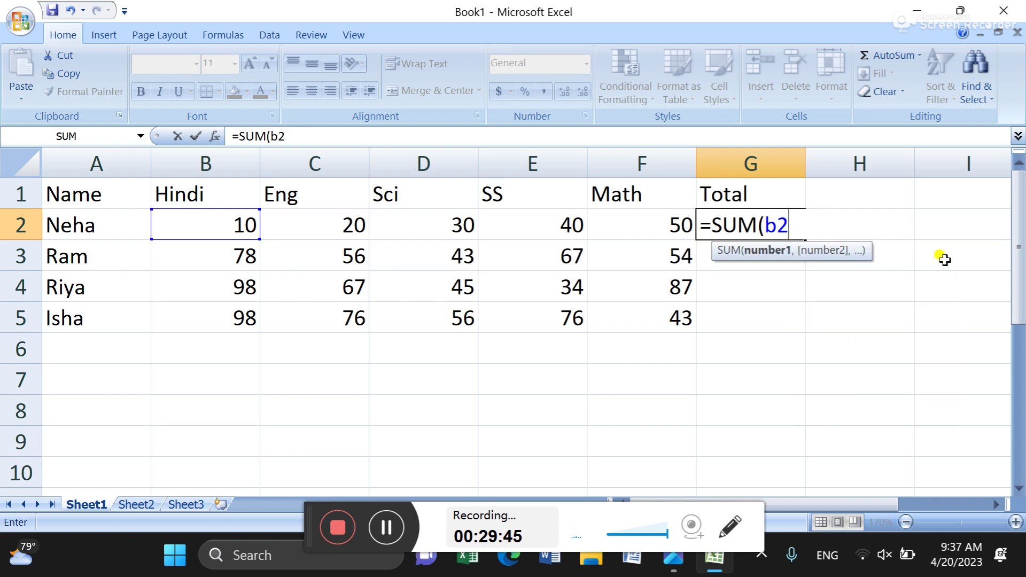
Complete the G2 formula as =SUM(B2:F2) and fill it down through G5.
type(":F2")
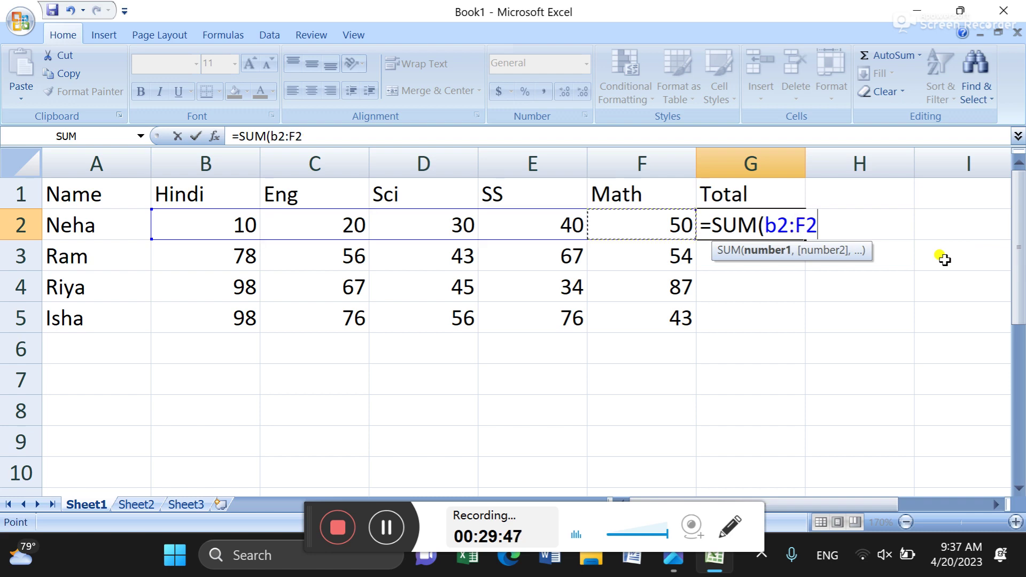
type(")")
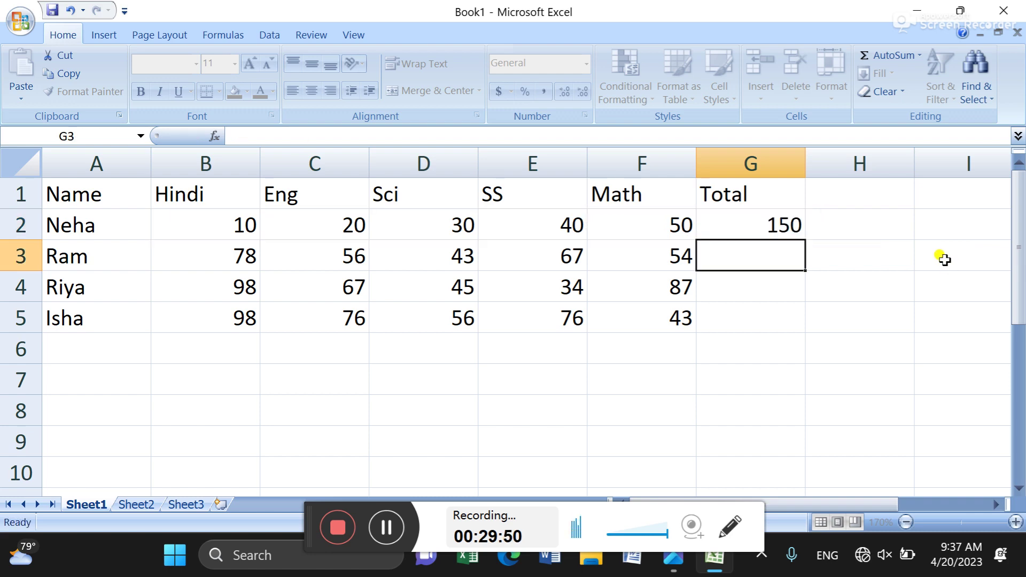
key("Return")
key("Up")
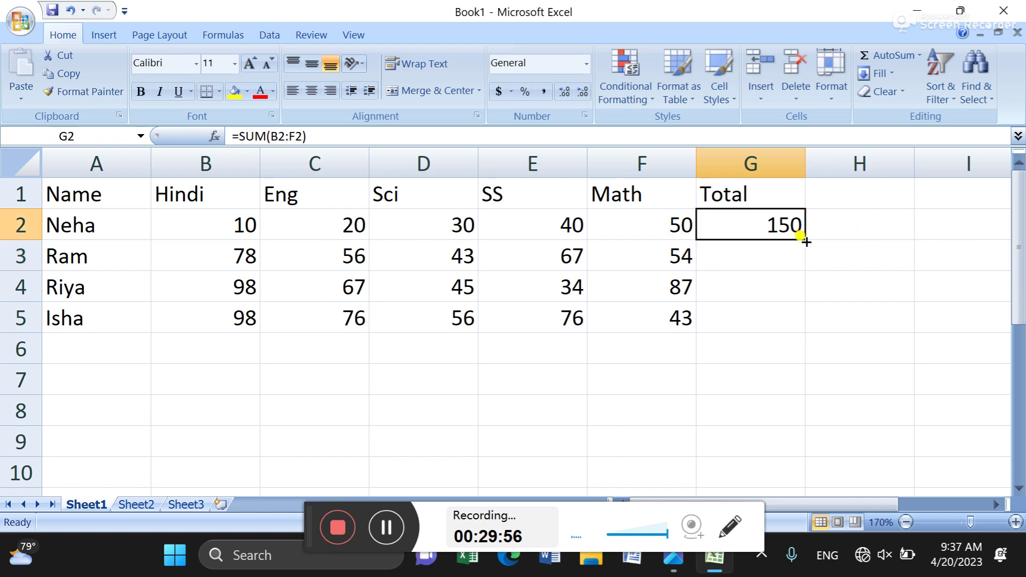
left_click_drag(802, 236, 797, 320)
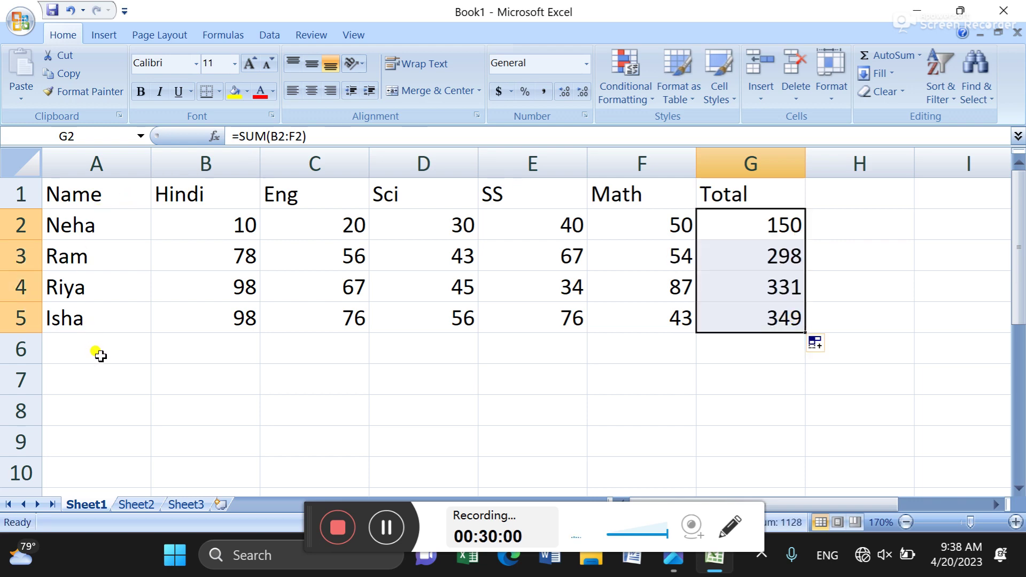
Add a new student's name in A6, directly below the existing marks table.
left_click_drag(78, 224, 746, 307)
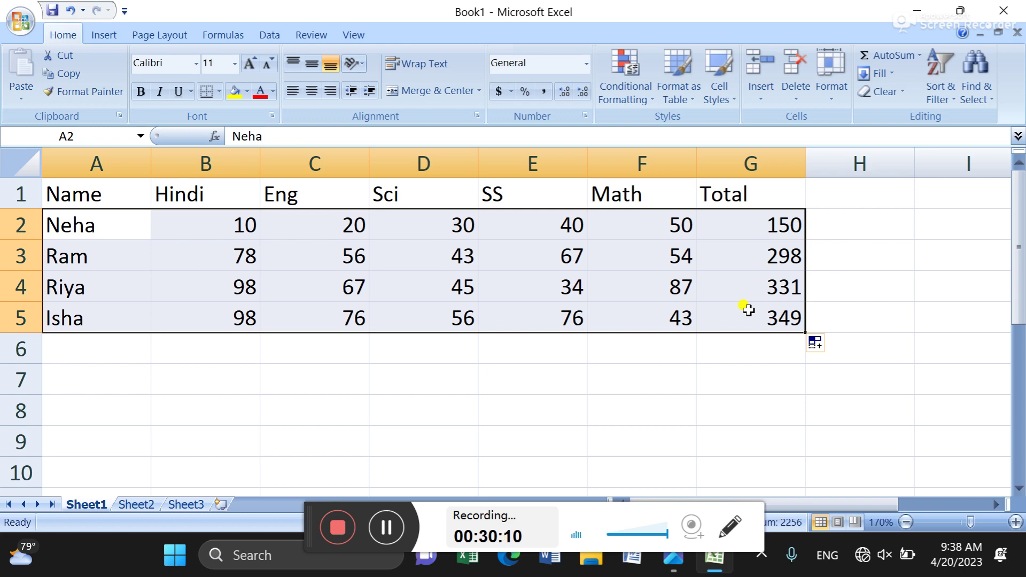
key("Home")
key("ctrl+Down")
key("Down")
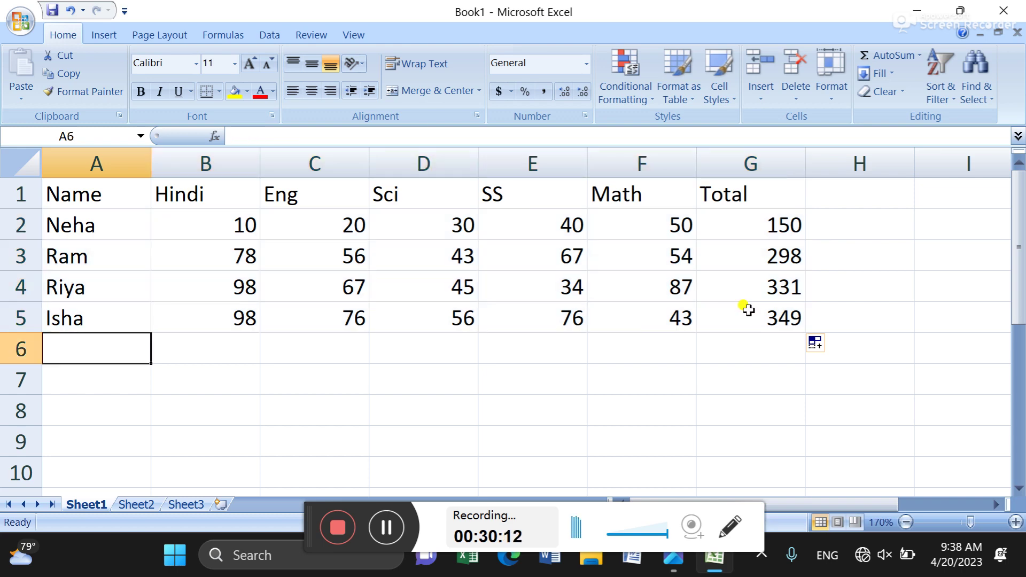
type("Pavish")
key("Tab")
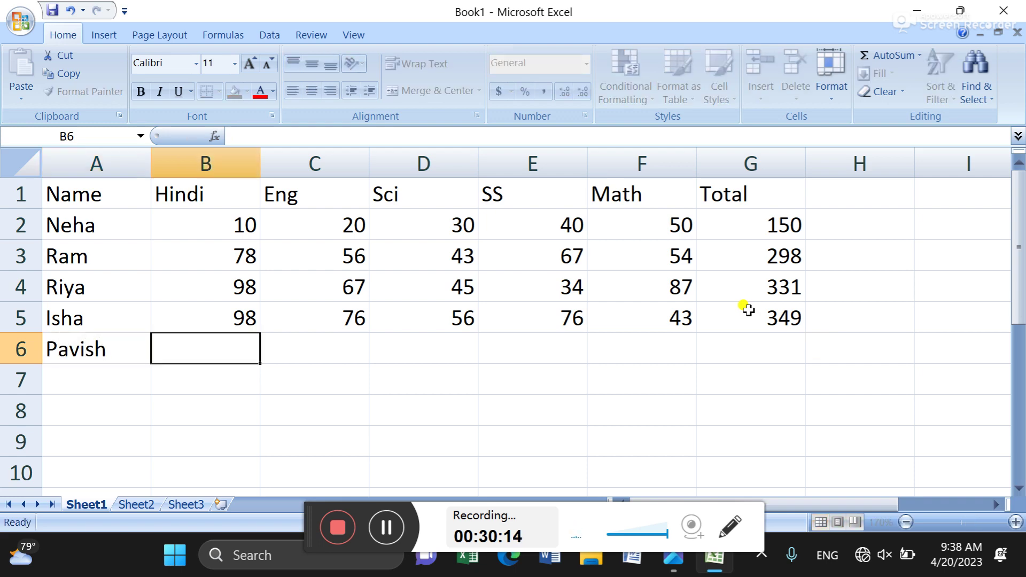
Enter the new student's marks 98, 65, 45, 34 and 56 in cells B6 to F6.
type("98")
key("Tab")
type("65")
key("Tab")
type("45")
key("Tab")
type("34\t567")
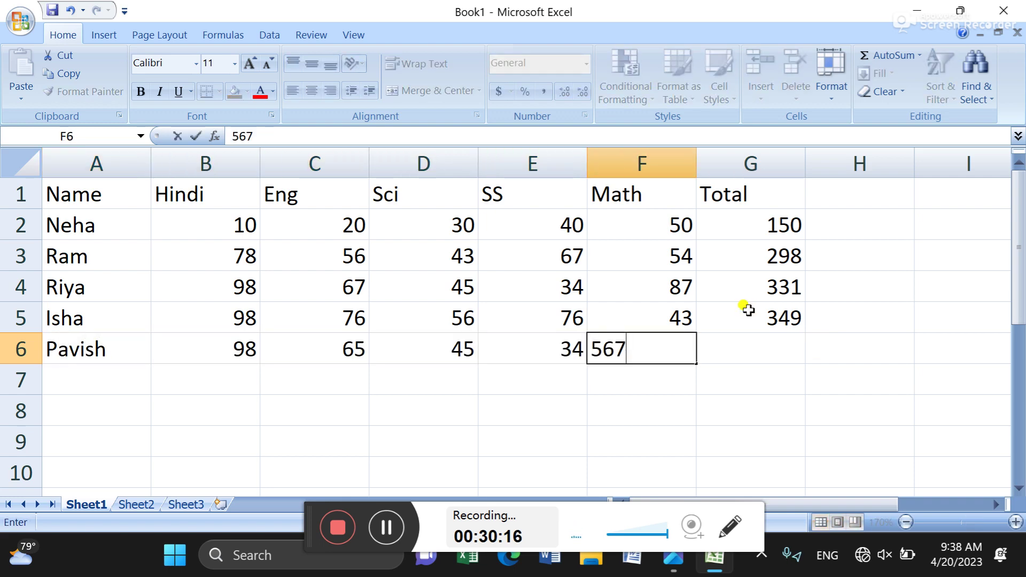
key("BackSpace")
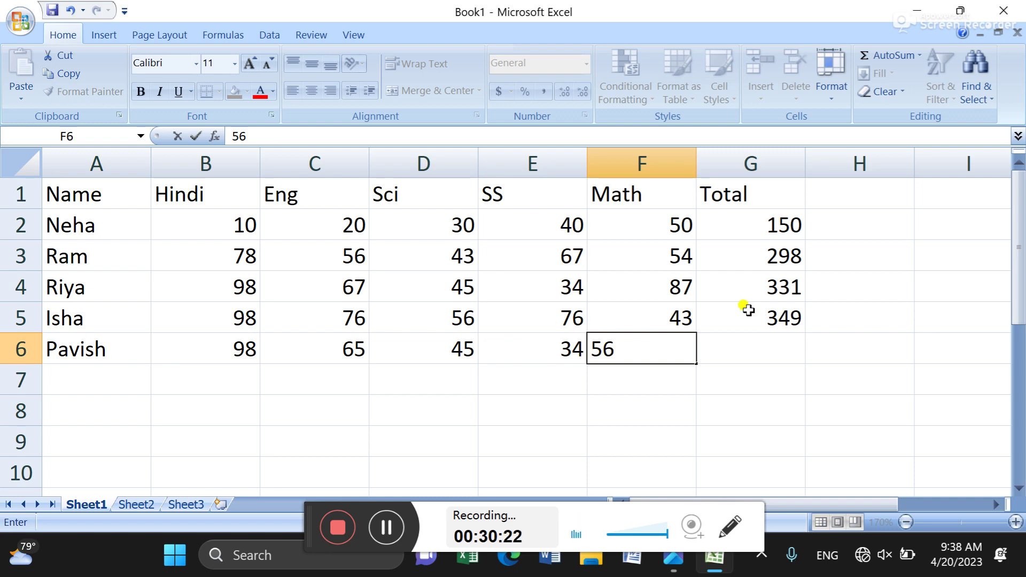
key("Return")
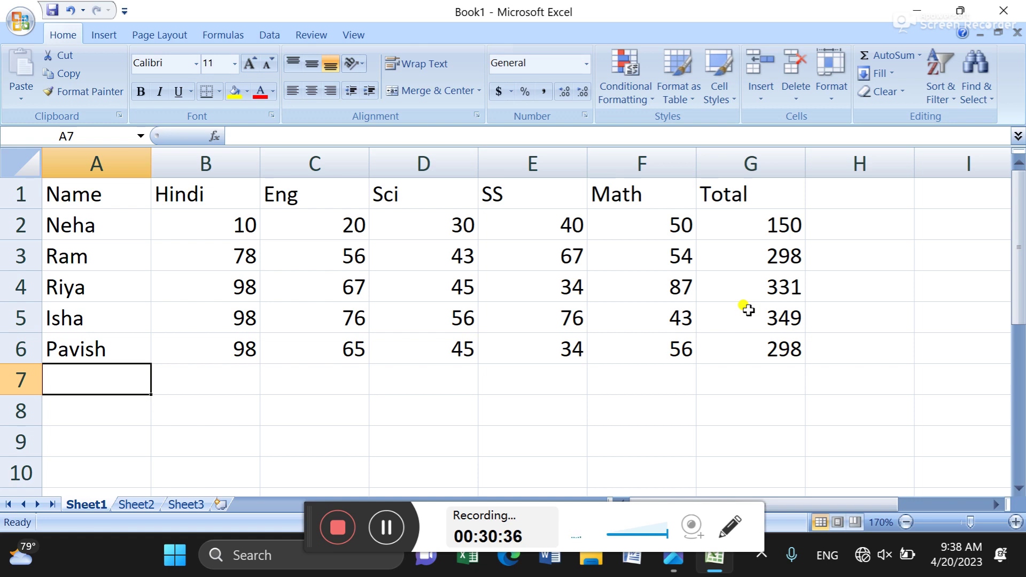
key("Up")
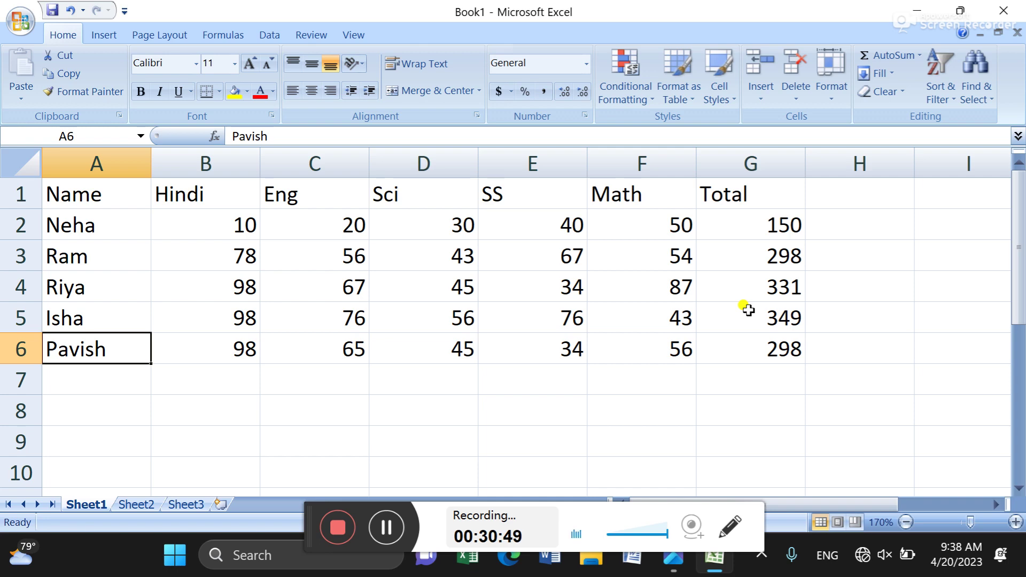
key("Up")
key("Up")
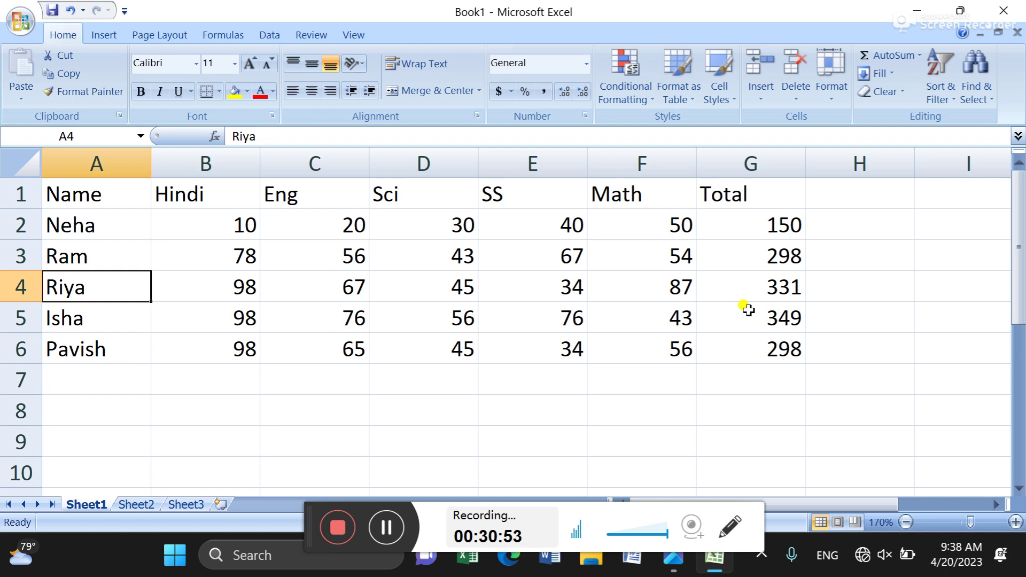
key("ctrl+Home")
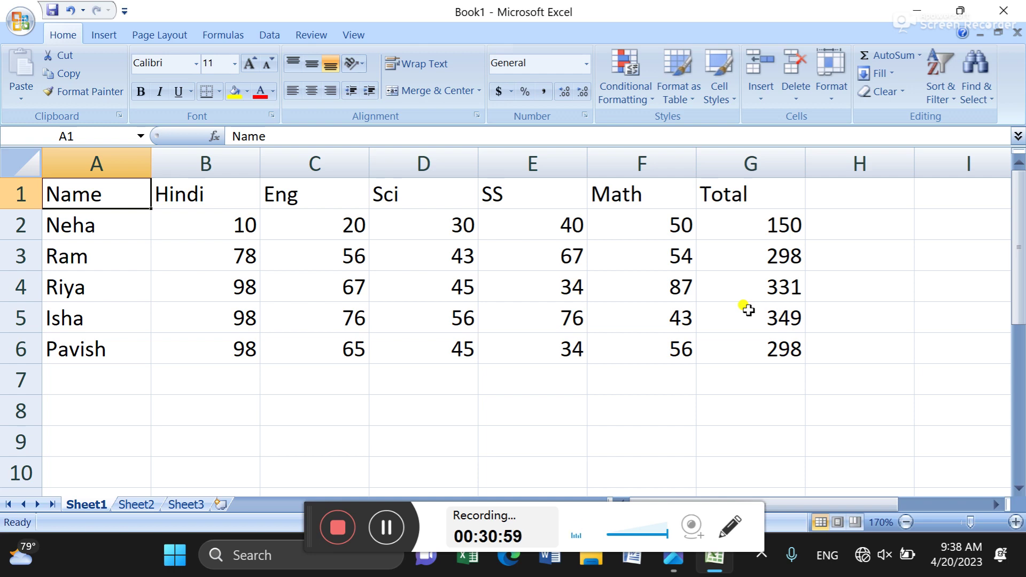
left_click(763, 350)
left_click(624, 286)
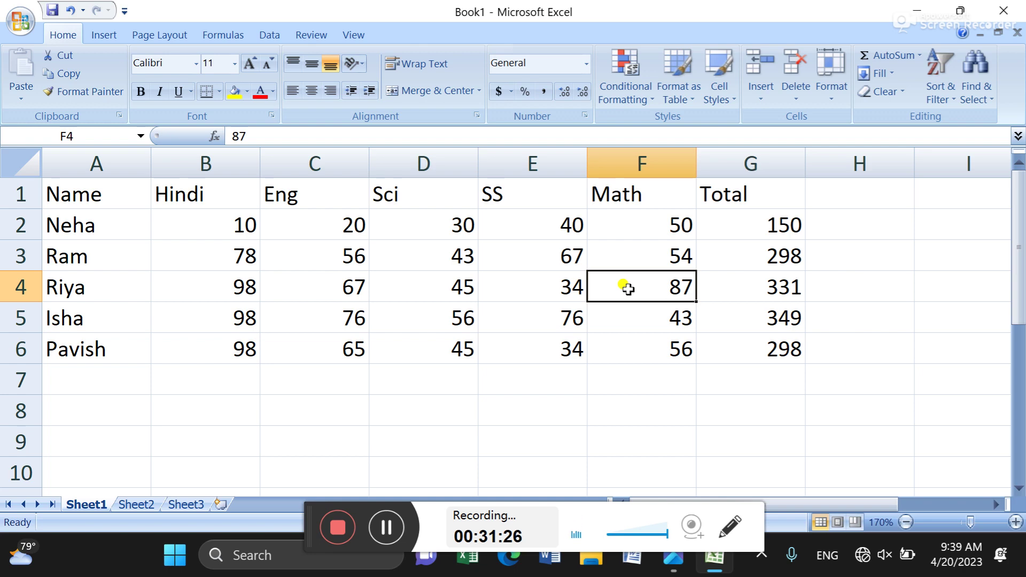
Jump between the four corner cells of the marks table, A1, A6, G6 and G1, circling it twice and ending at A1.
key("ctrl+Home")
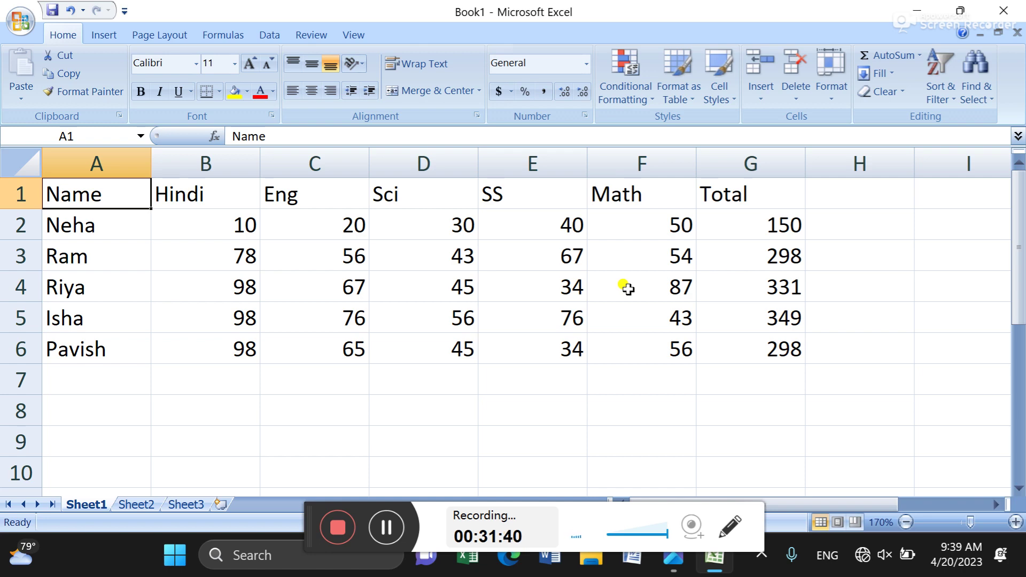
key("ctrl+Down")
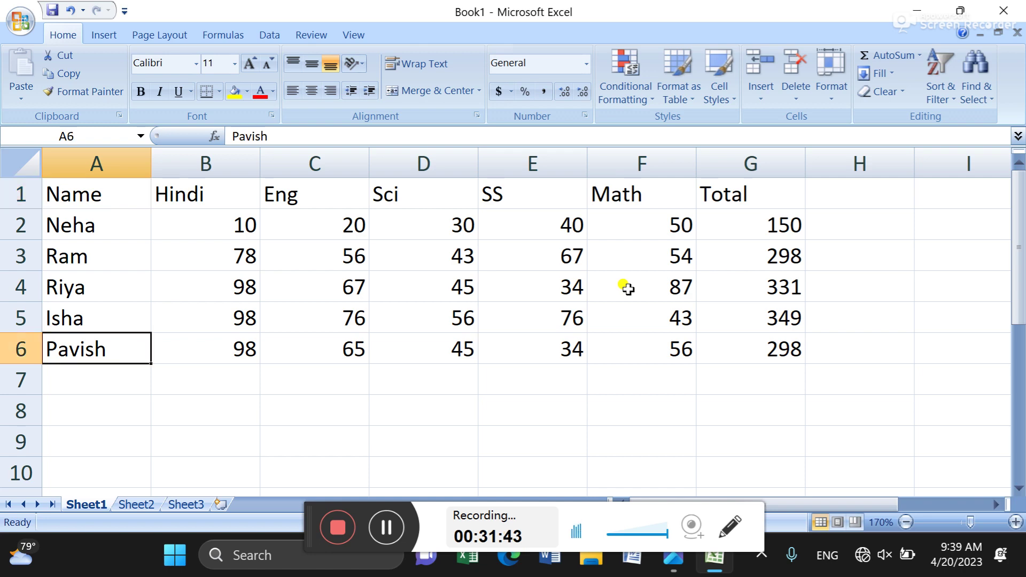
key("ctrl+Right")
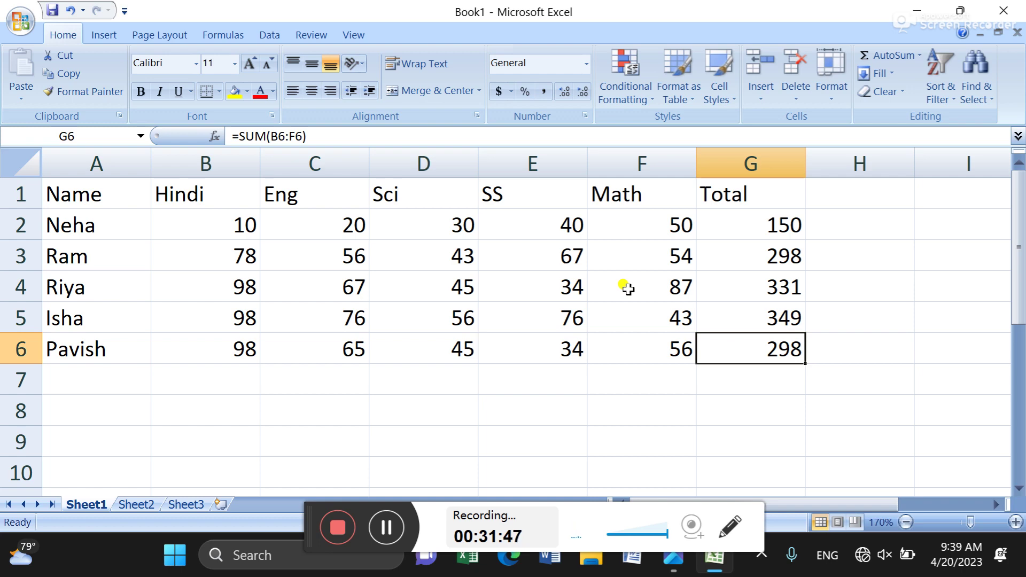
key("ctrl+Up")
key("ctrl+Left")
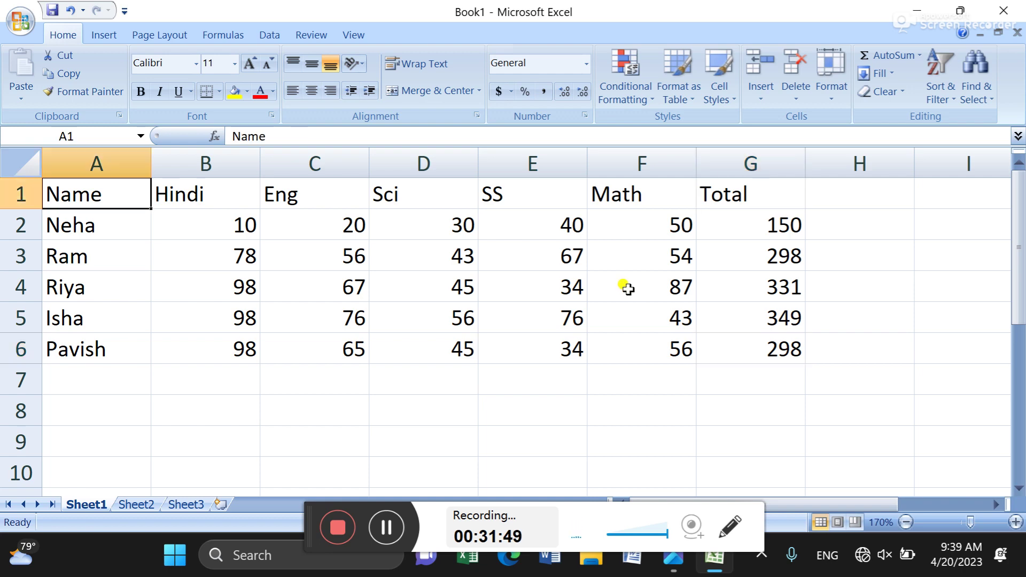
key("ctrl+Down")
key("ctrl+Right")
key("ctrl+Up")
key("ctrl+Left")
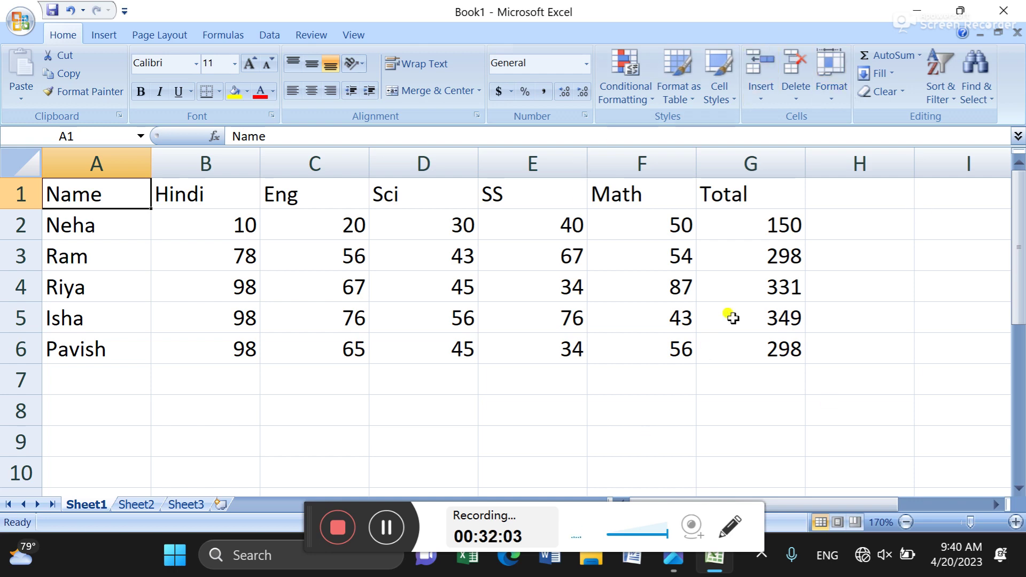
left_click(858, 198)
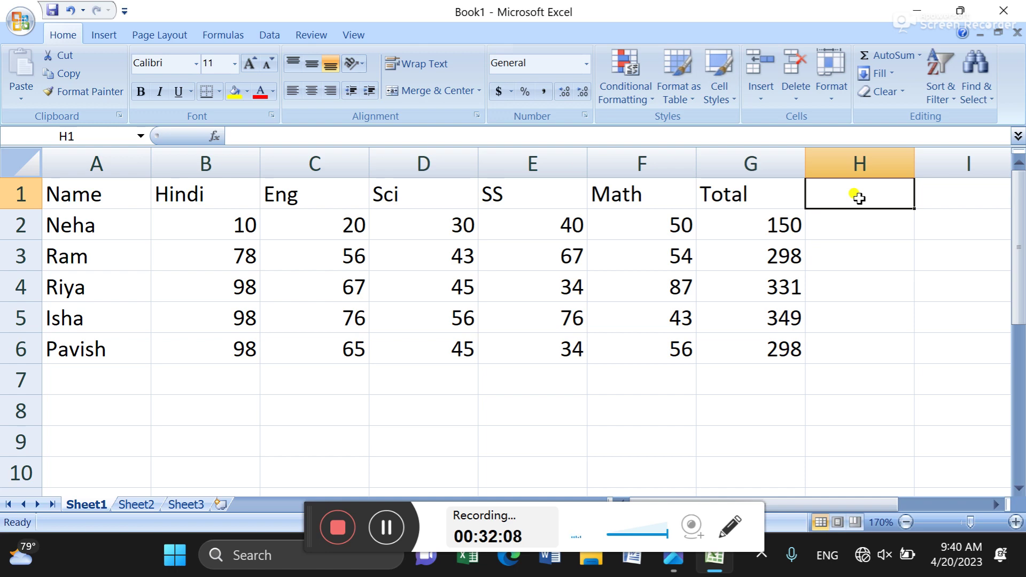
key("ctrl+Home")
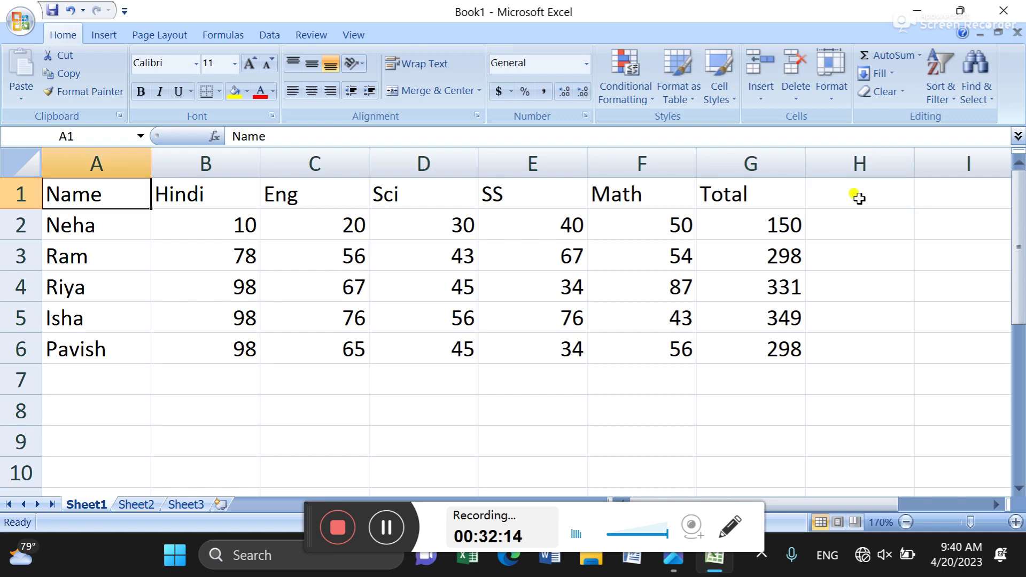
key("Down")
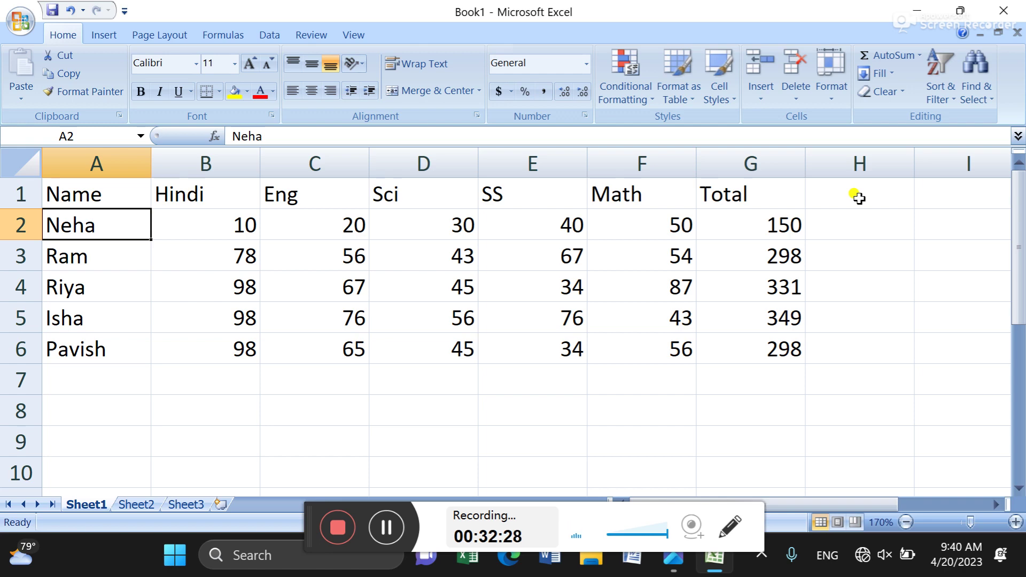
key("Up")
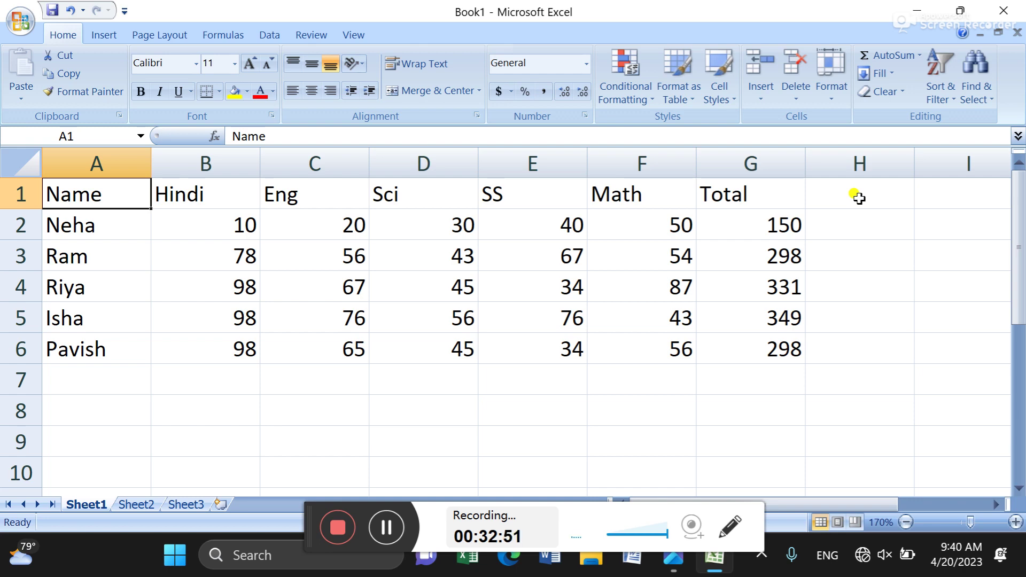
Enter the numbers 2, 3, 4 and 2 in cells C9 to F9 below the marks table.
left_click(326, 398)
key("Down")
key("Down")
key("Down")
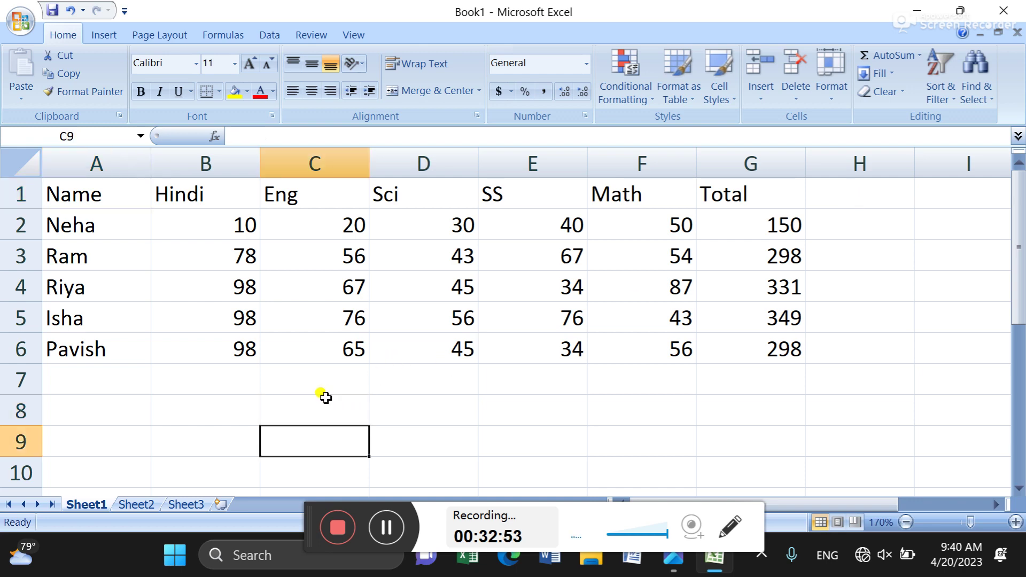
key("Up")
key("Up")
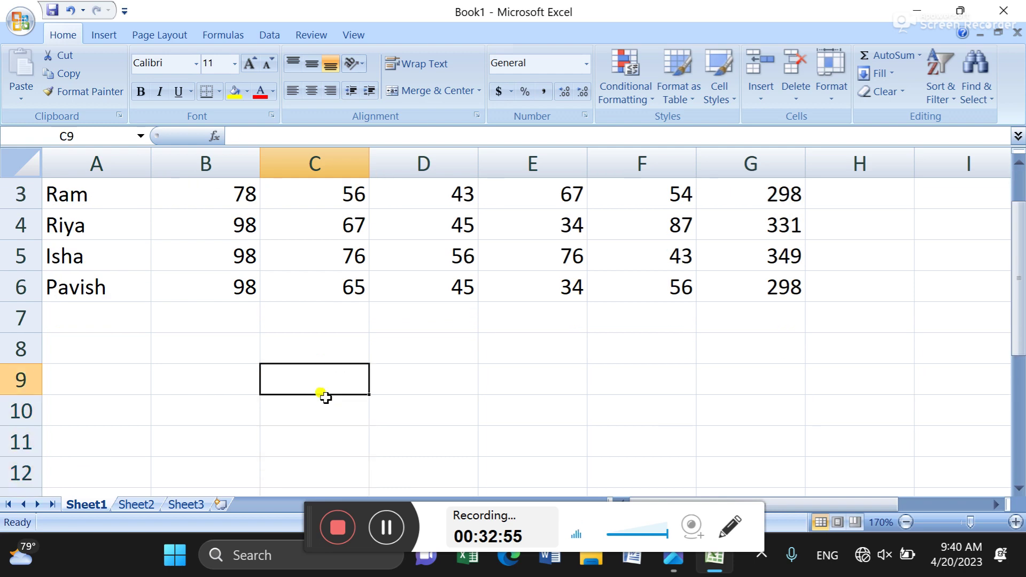
type("2")
key("Tab")
type("3")
key("Tab")
type("4")
key("Tab")
type("2")
key("Tab")
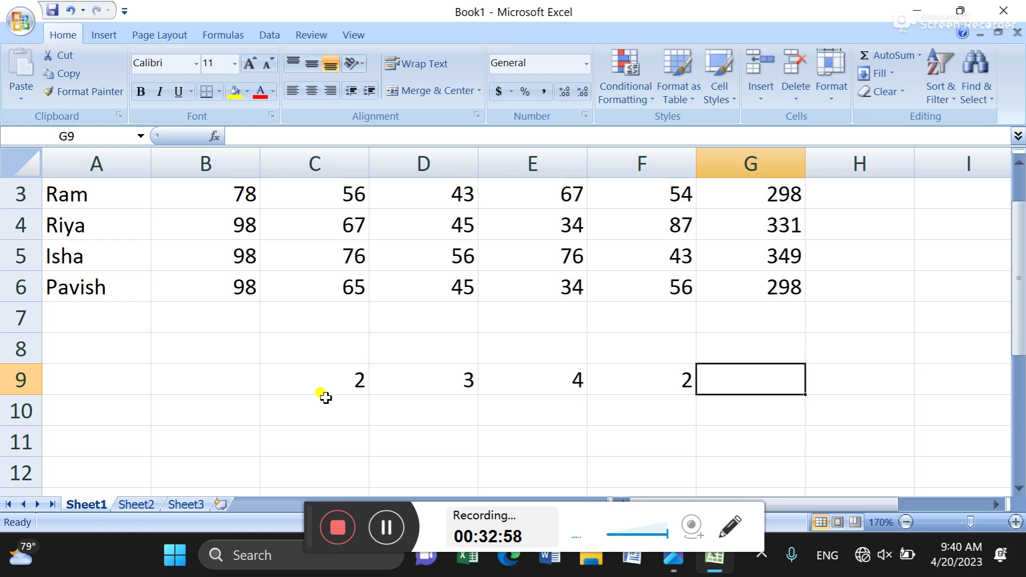
scroll(326, 397, "up", 1)
left_click(997, 504)
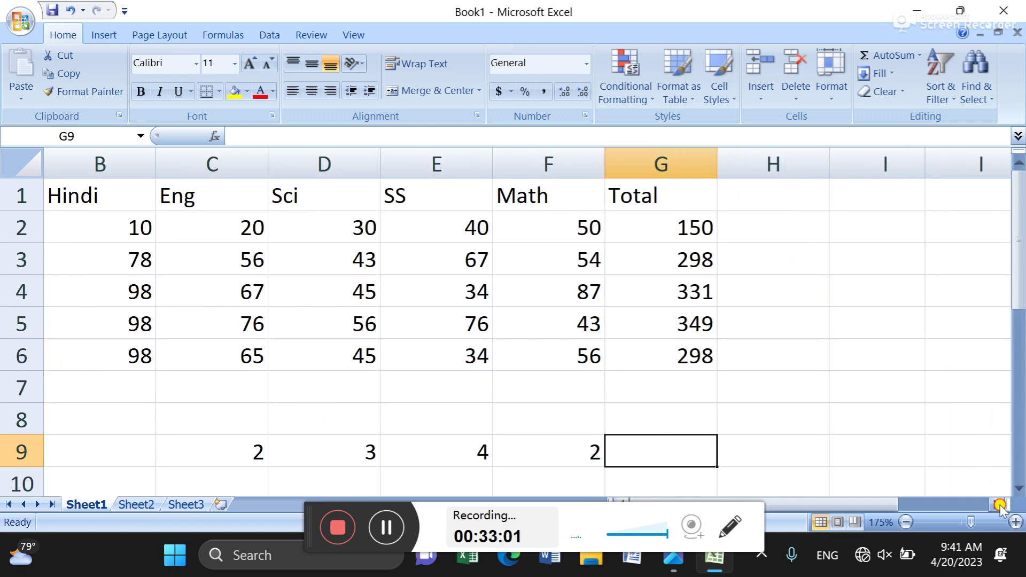
Total the numbers in C9 to F9 in cell G9 with the formula =SUM(C9:F9).
left_click(1016, 522)
left_click(1016, 522)
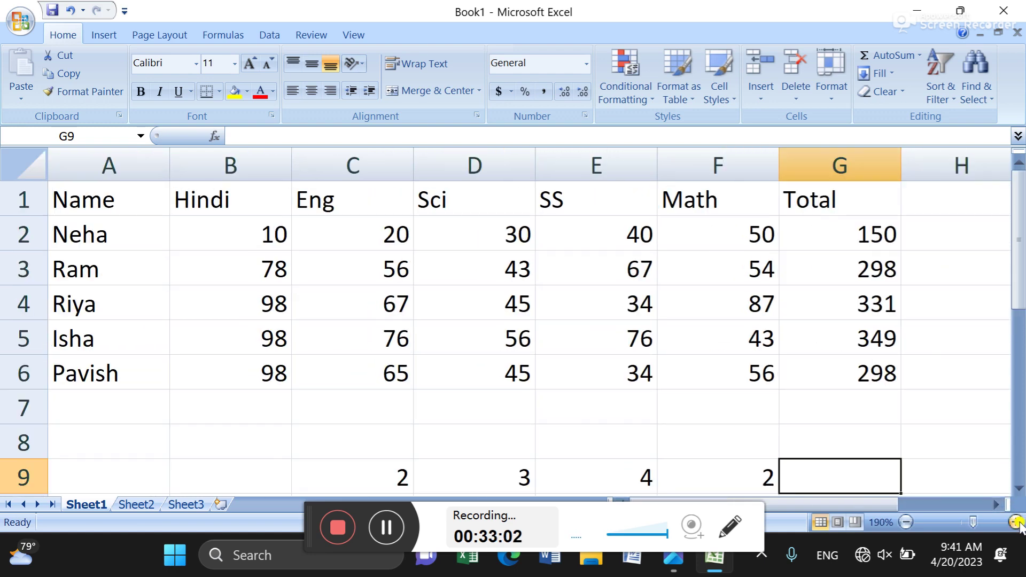
left_click(1018, 488)
left_click(1018, 488)
double_click(1018, 488)
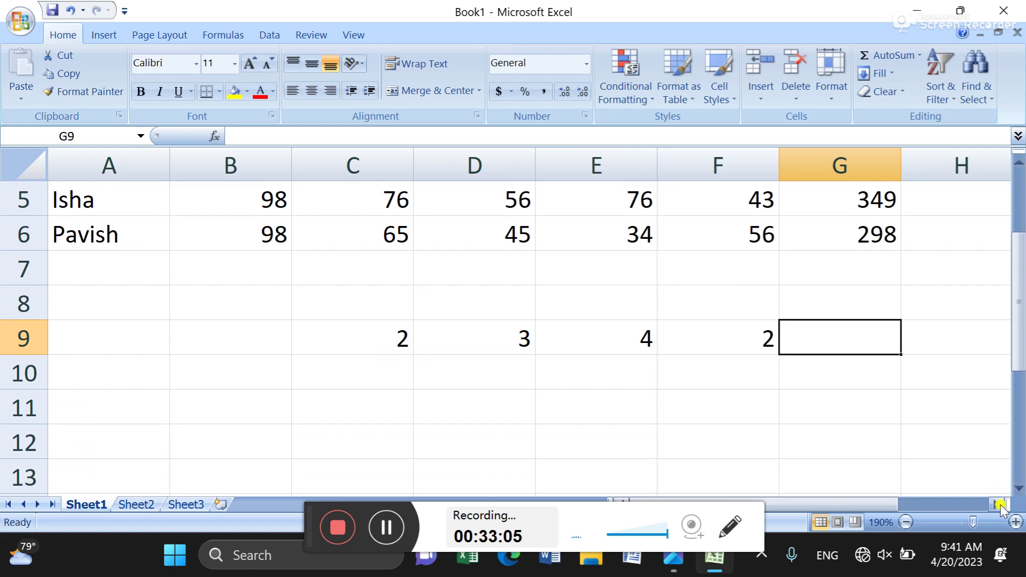
left_click(997, 504)
left_click(997, 504)
type("=")
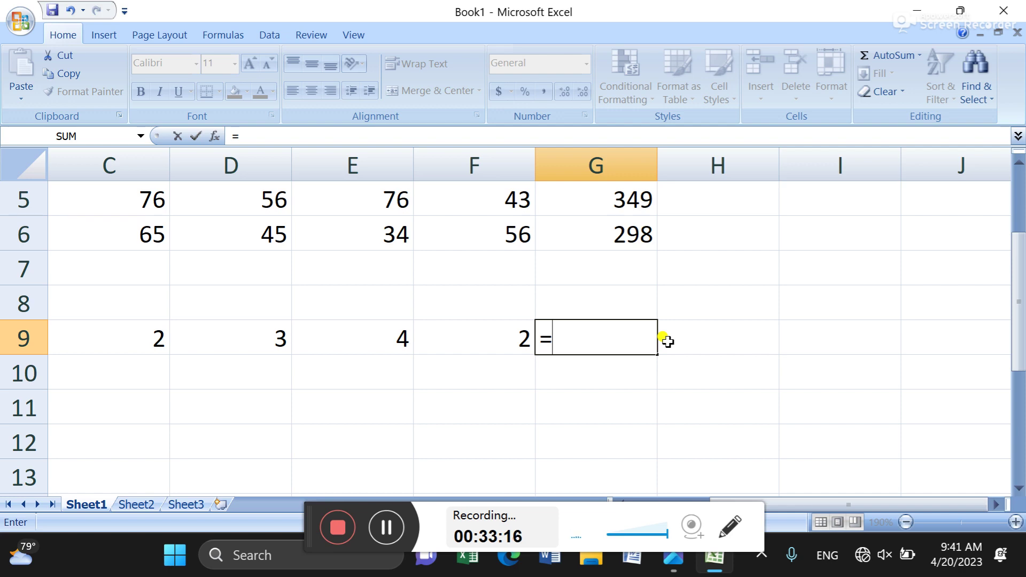
type("sum")
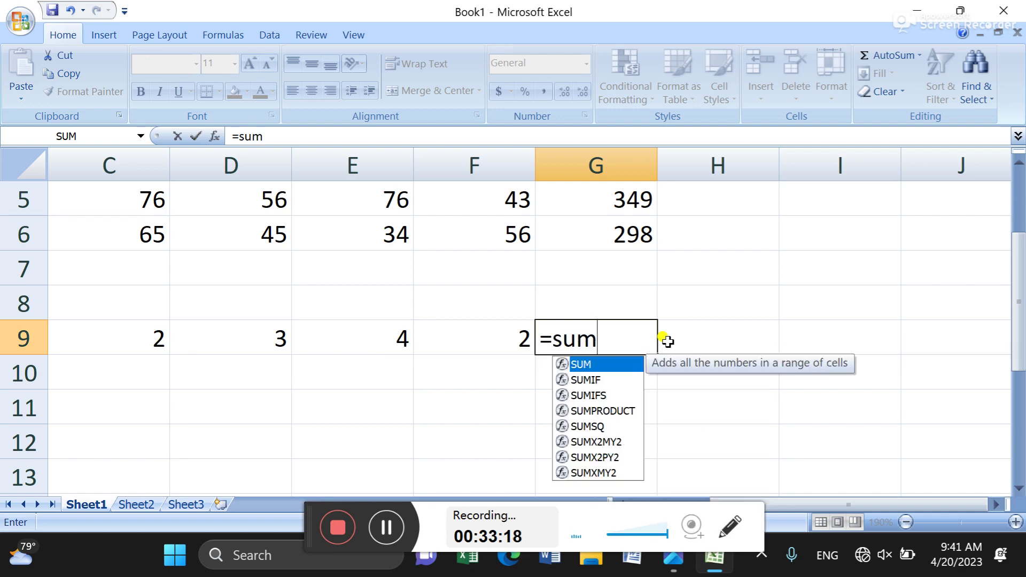
key("Tab")
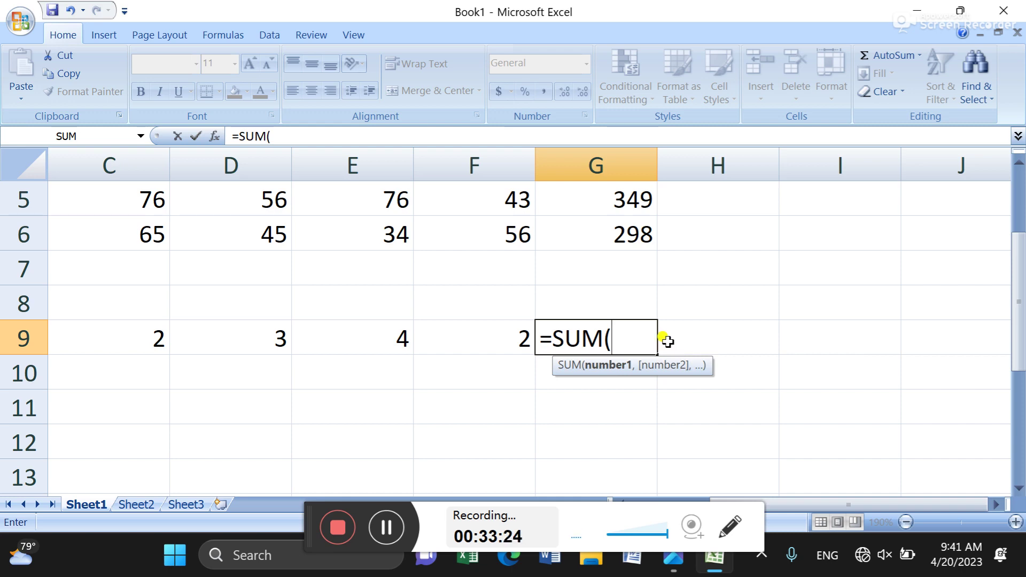
key("Left")
key("Left")
key("Left")
key("Left")
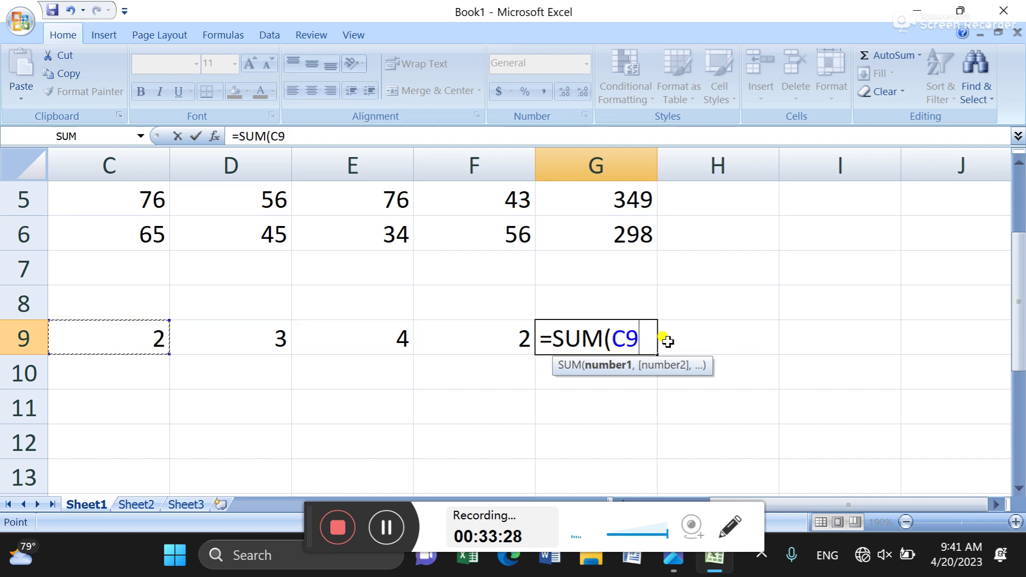
key("F8")
key("Left")
key("Left")
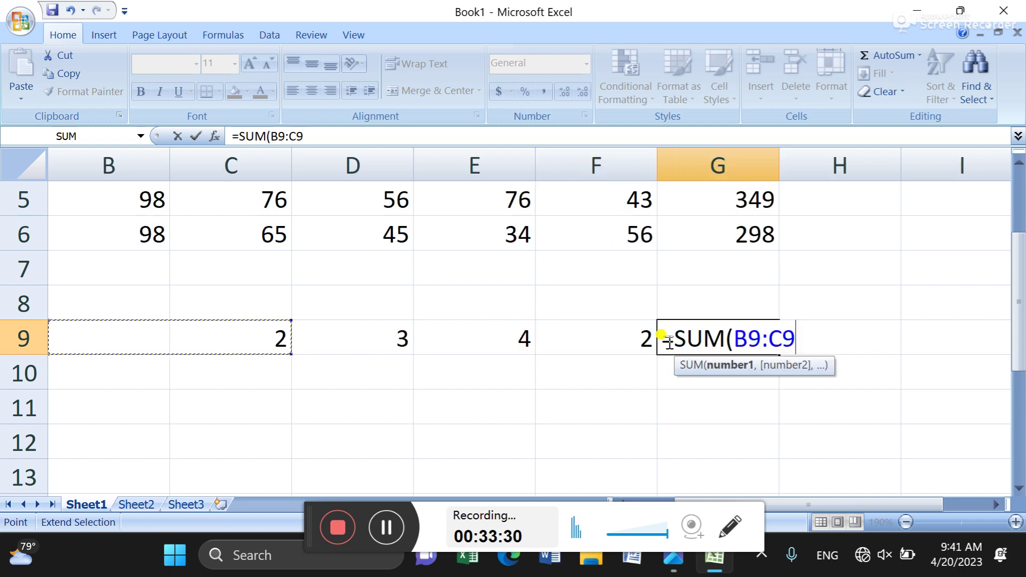
key("Right")
key("Right")
key("Right")
key("Right")
key("Right")
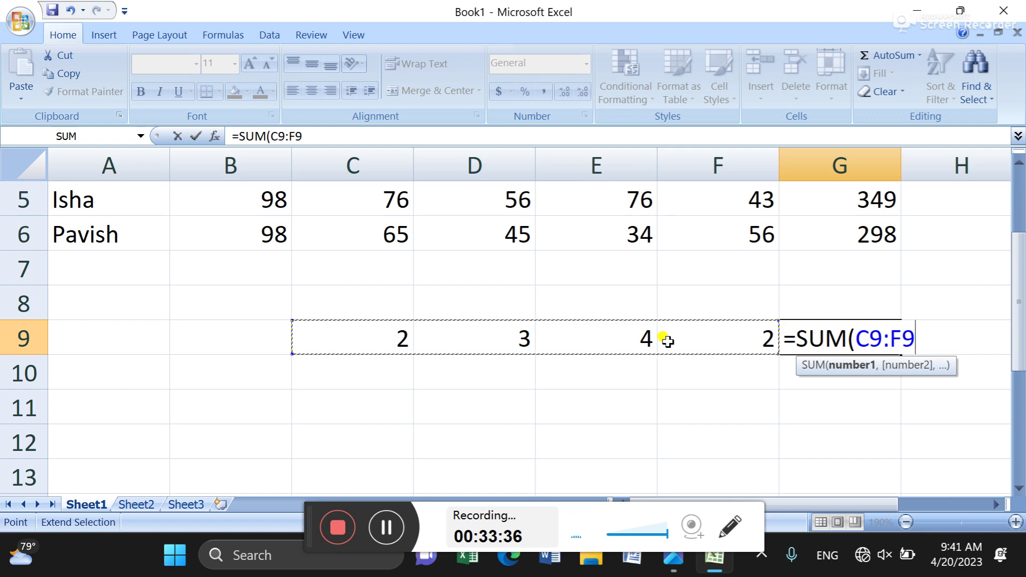
key("Return")
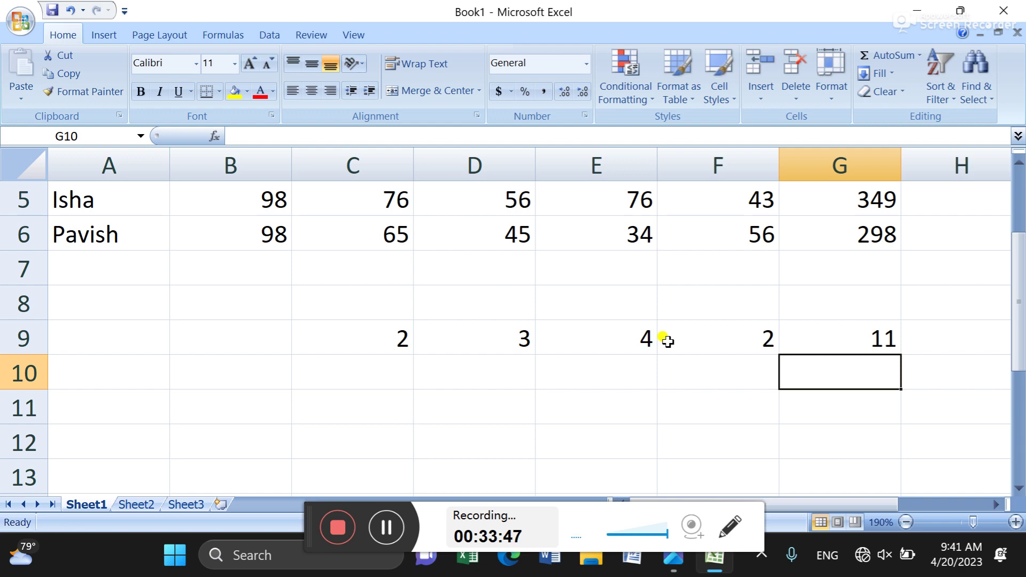
Examine the SUM formula in cell G9 and the cell range it refers to.
key("Up")
key("Right")
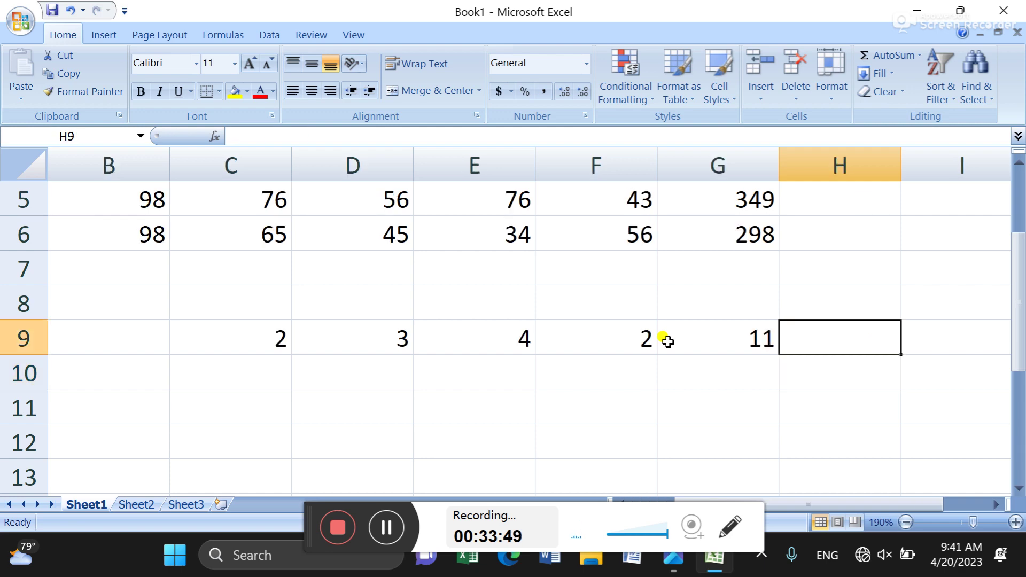
key("Left")
key("F2")
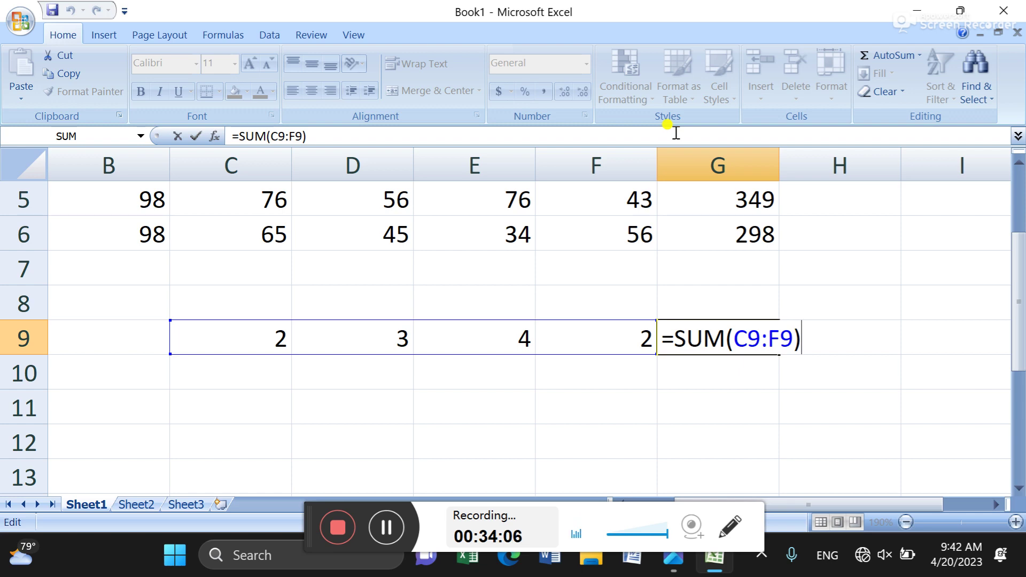
key("ctrl+Return")
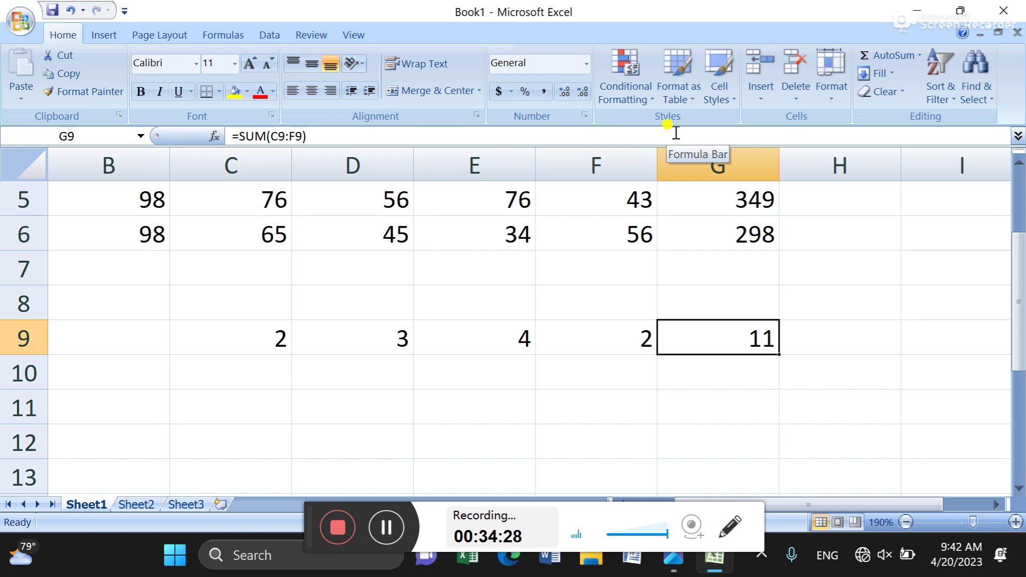
Replace the content of G9 with the cell-by-cell multiplication formula =C9*D9*E9*F9.
key("Delete")
type("=")
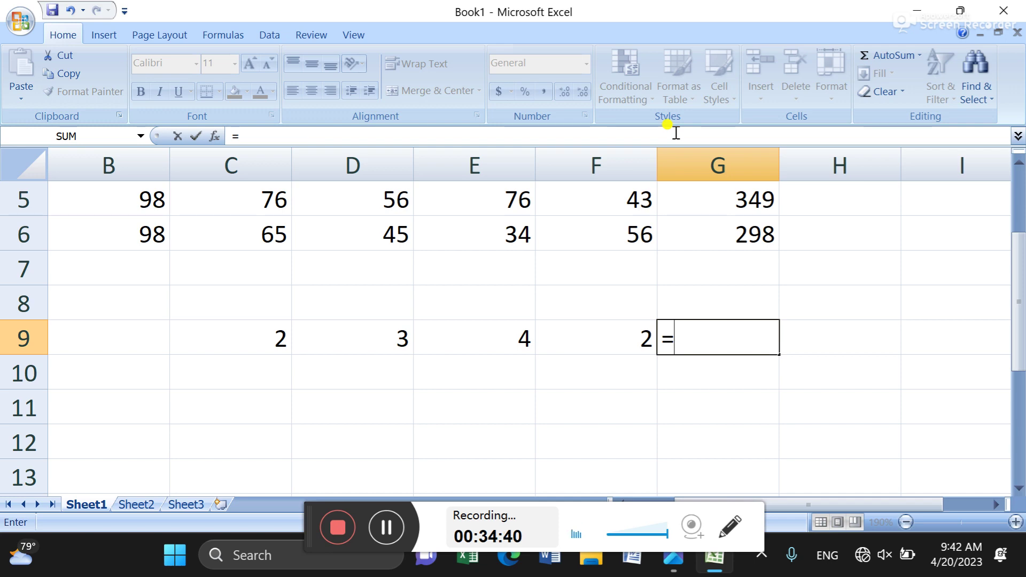
key("Left")
key("Left")
key("Left")
key("Left")
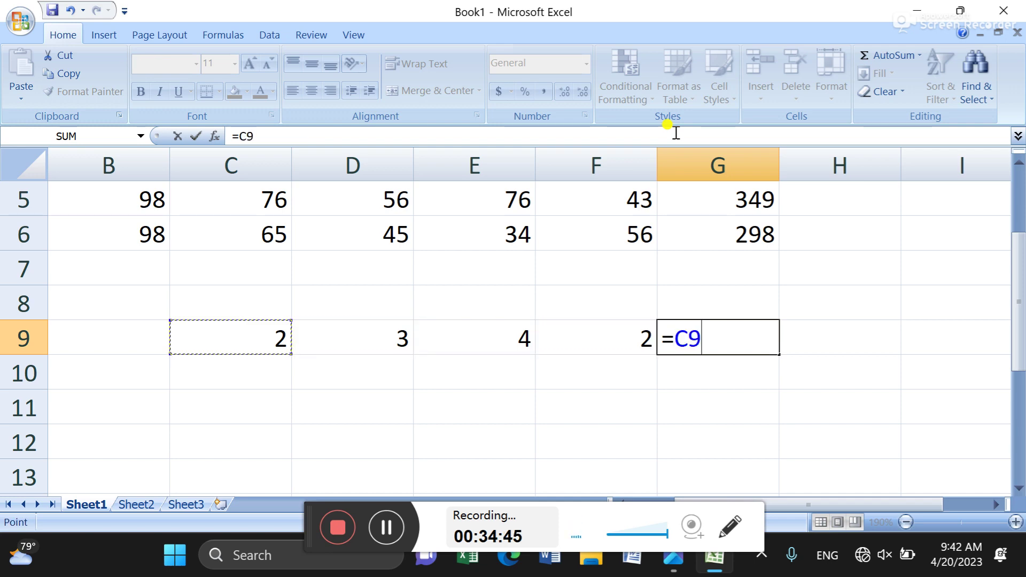
type("*")
key("Left")
key("Left")
key("Left")
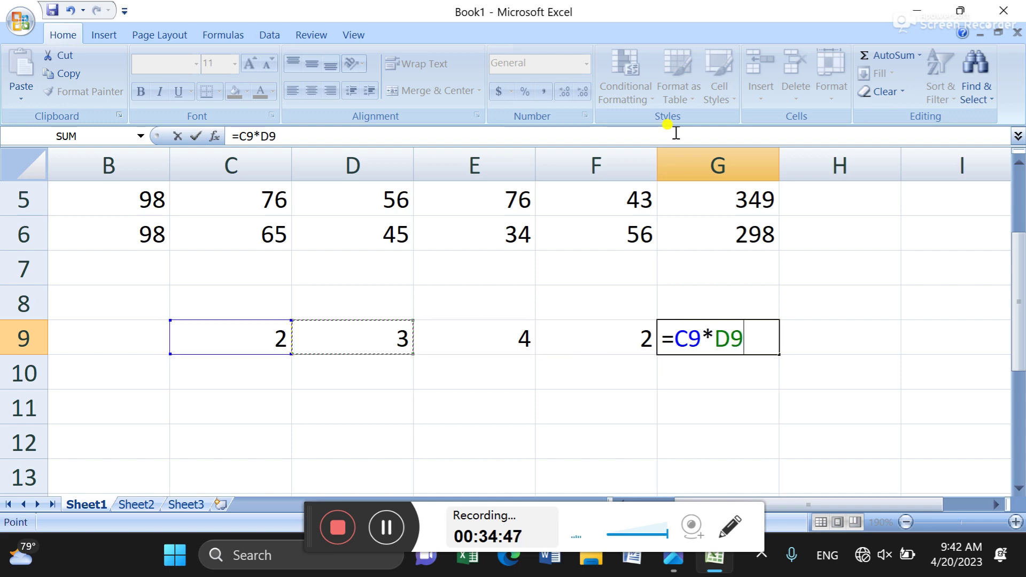
type("*")
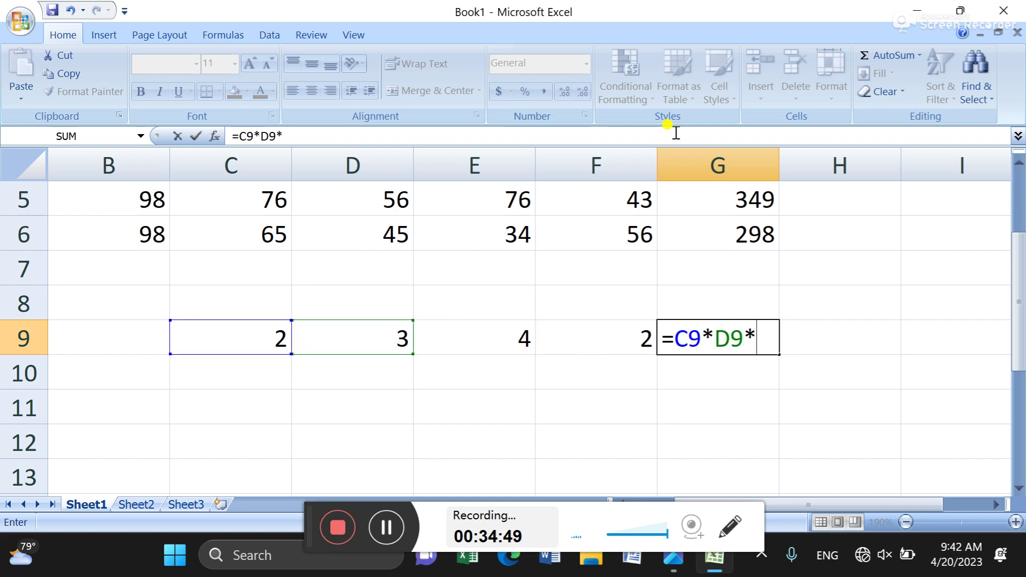
key("Left")
key("Left")
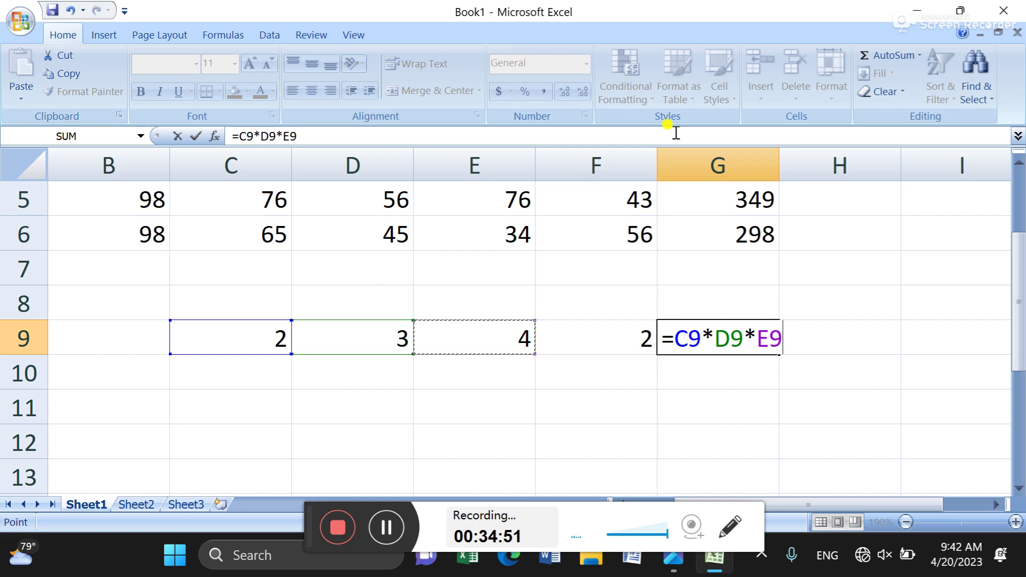
type("*")
key("Left")
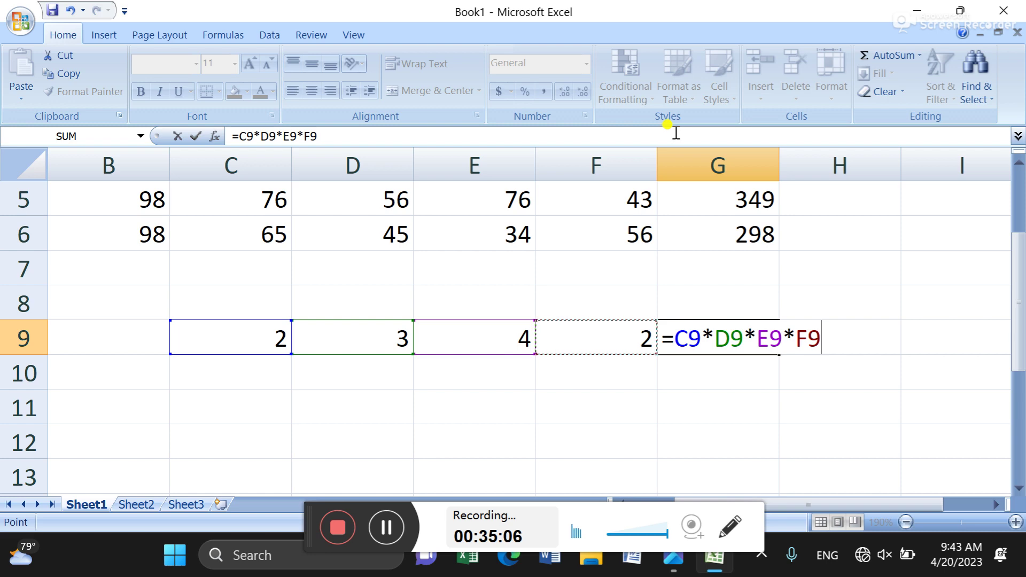
key("Return")
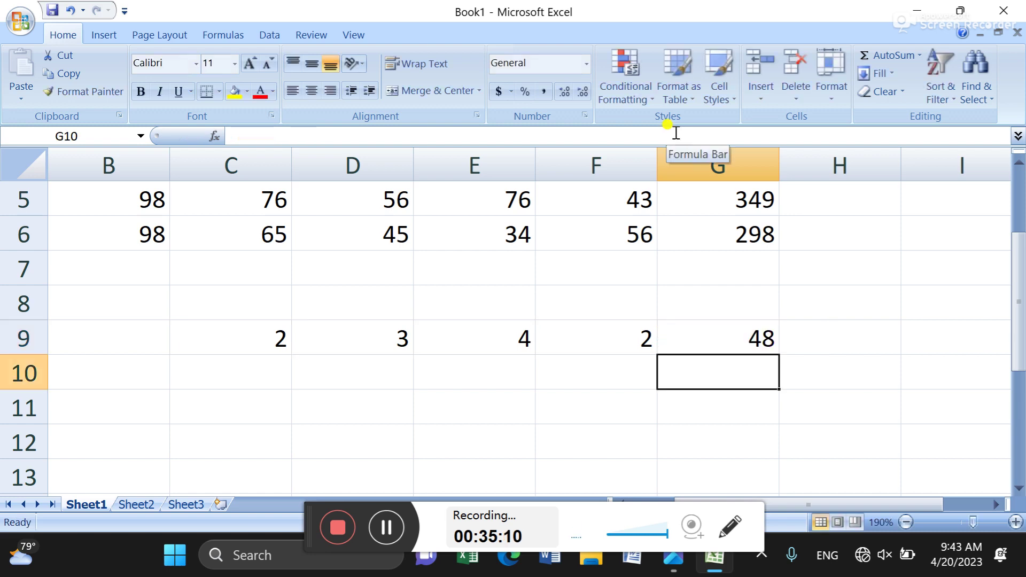
Overwrite G9 with the PRODUCT function to multiply the range C9:F9.
key("Up")
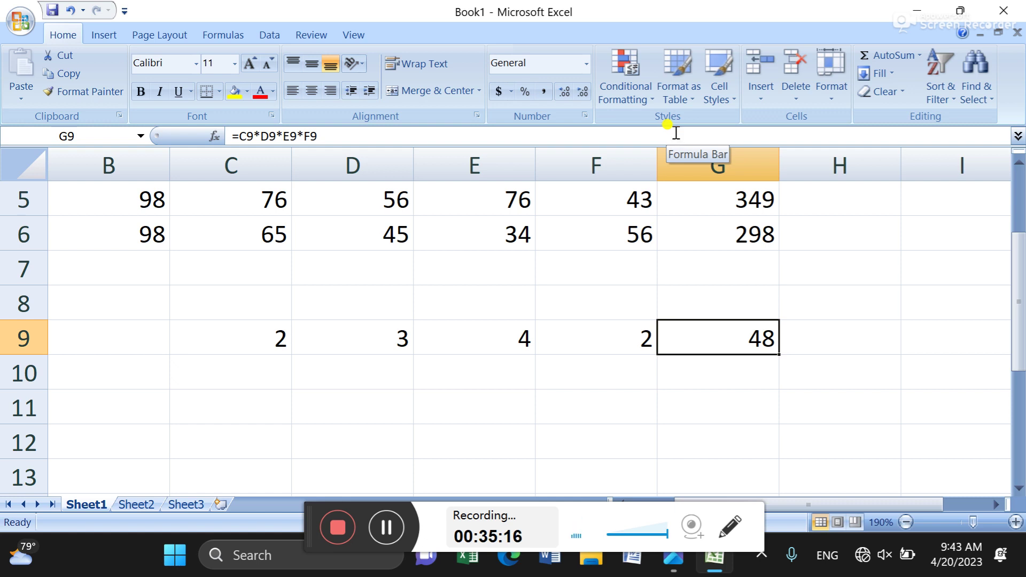
type("=")
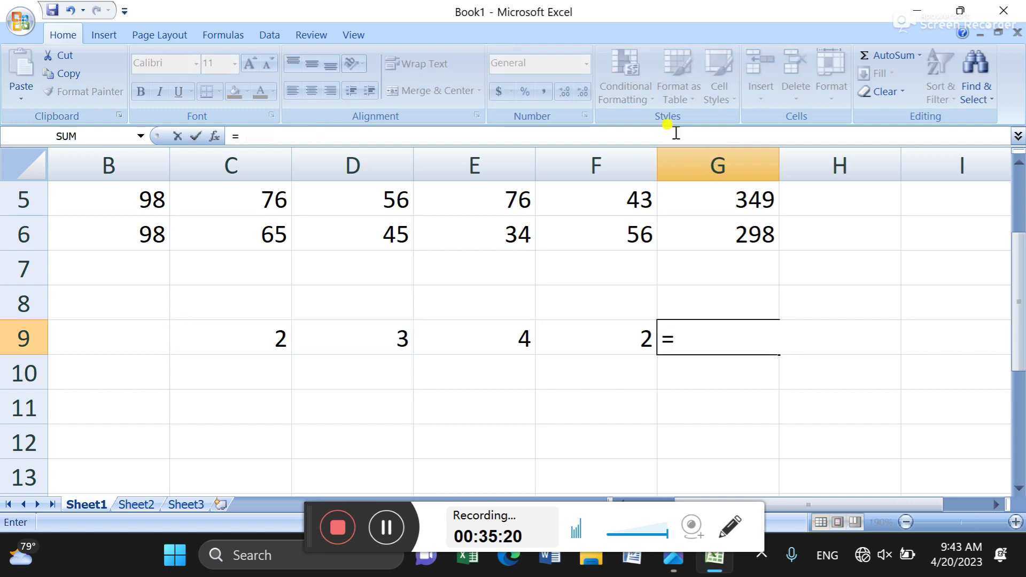
type("prod")
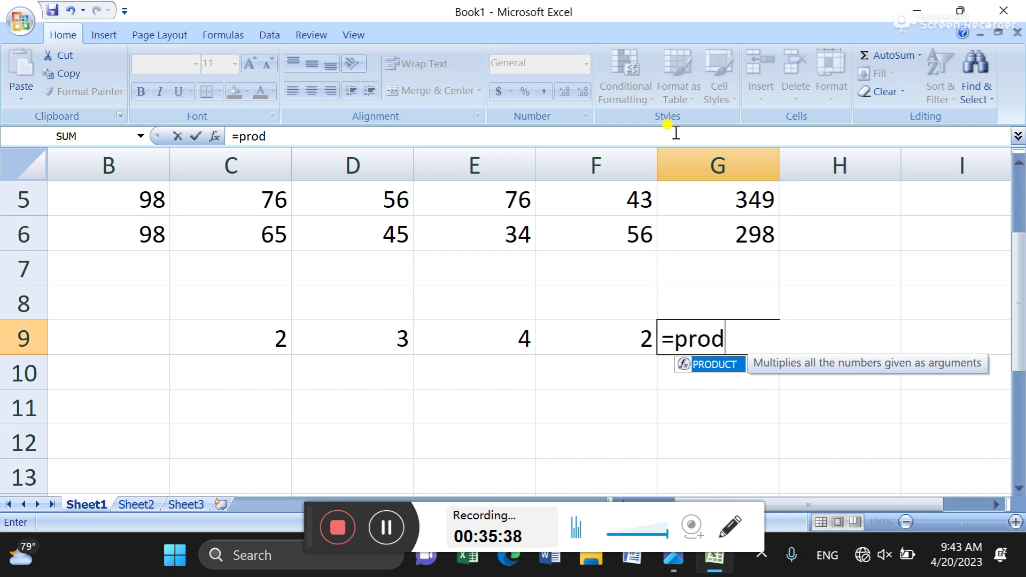
type("uct")
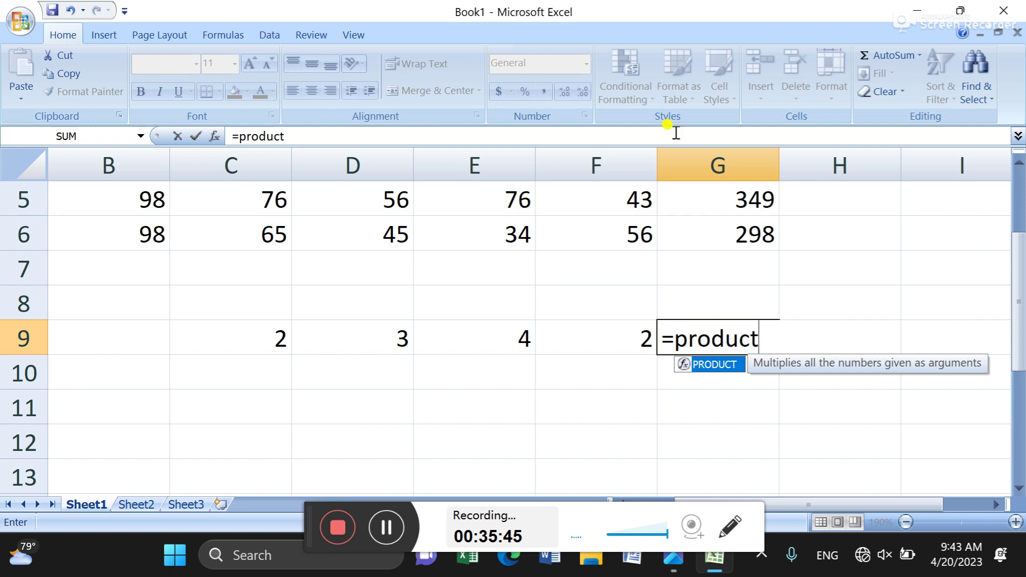
key("BackSpace")
key("BackSpace")
key("BackSpace")
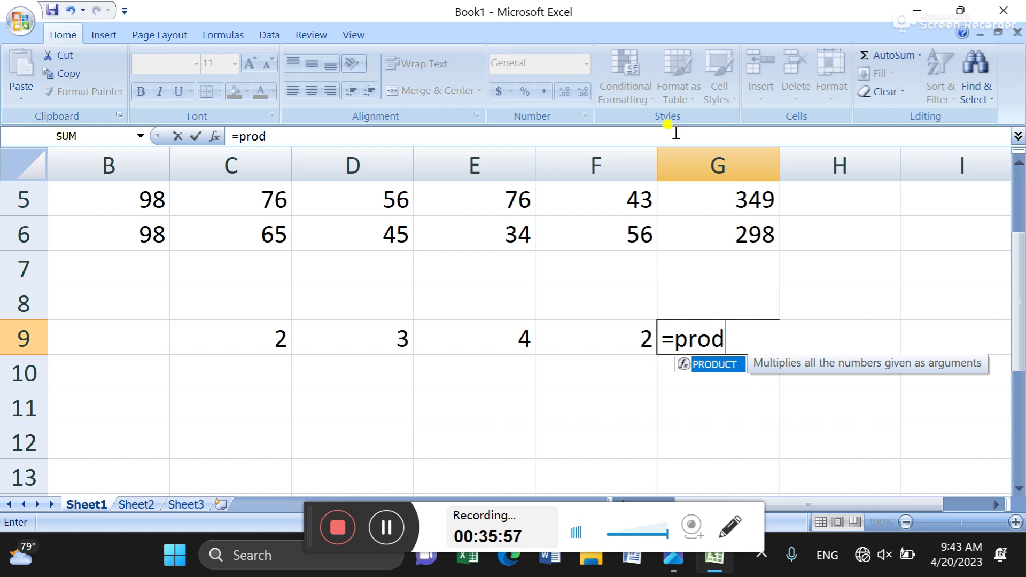
key("Tab")
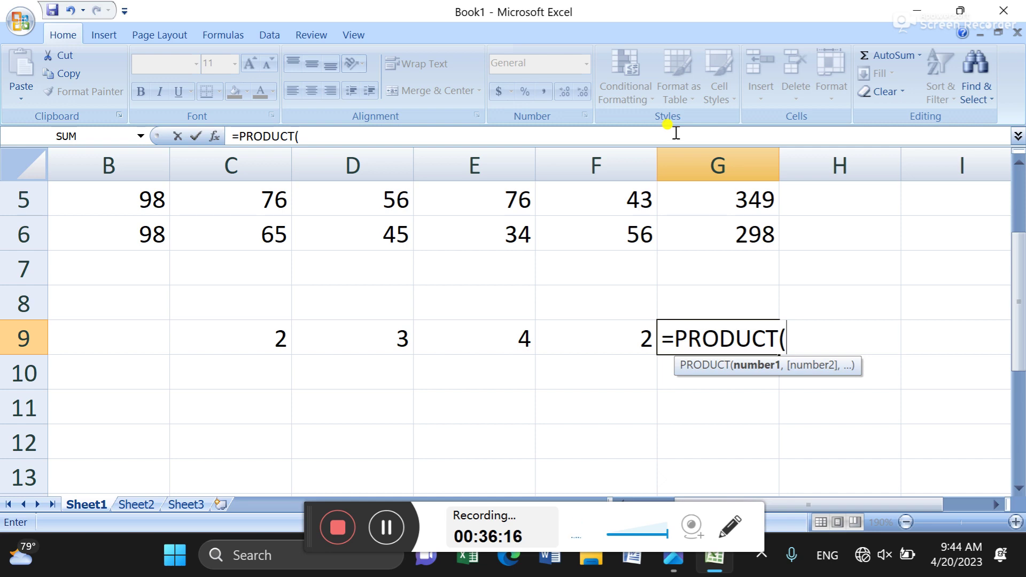
key("Left")
key("Left")
key("Left")
key("Left")
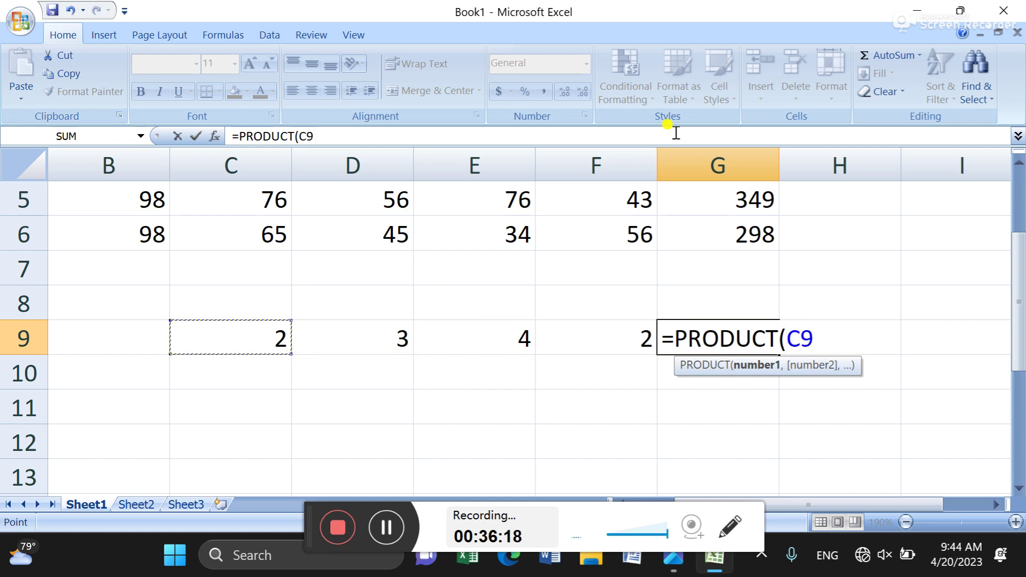
key("shift+Right")
key("shift+Right")
key("shift+Right")
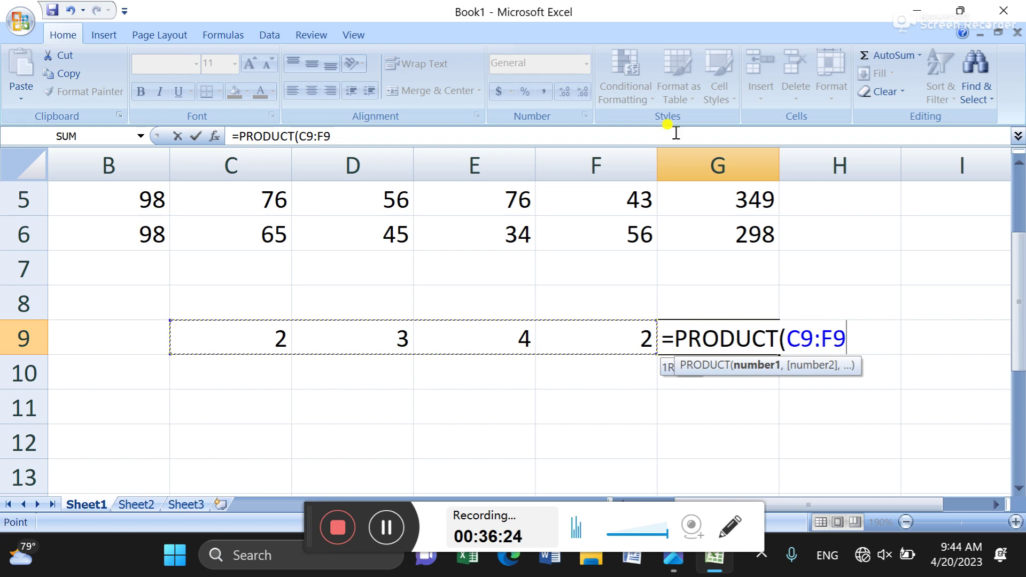
key("Return")
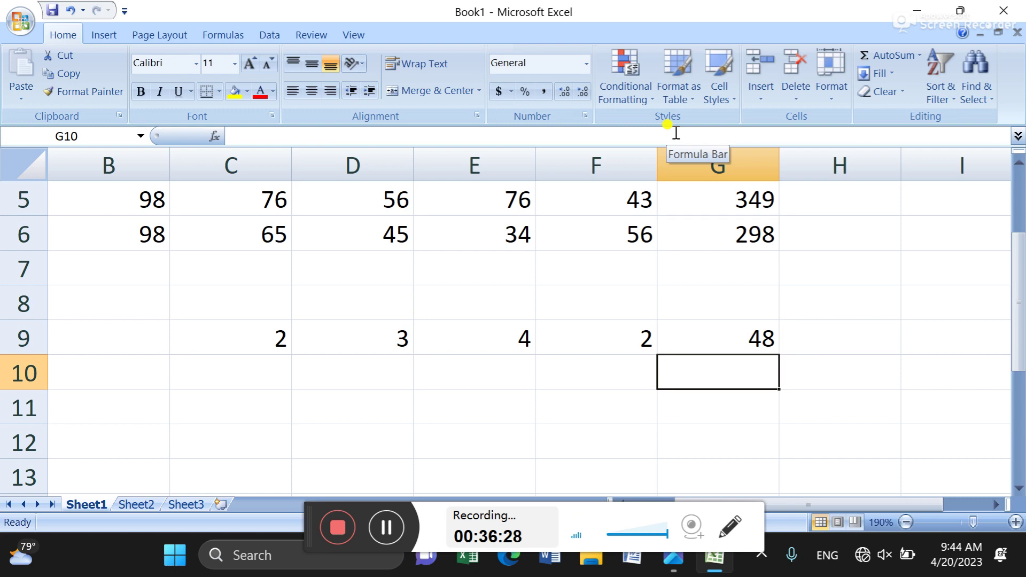
Remove the closing parenthesis from the PRODUCT formula in G9 and re-enter the formula, doing this twice.
key("Up")
left_click(677, 133)
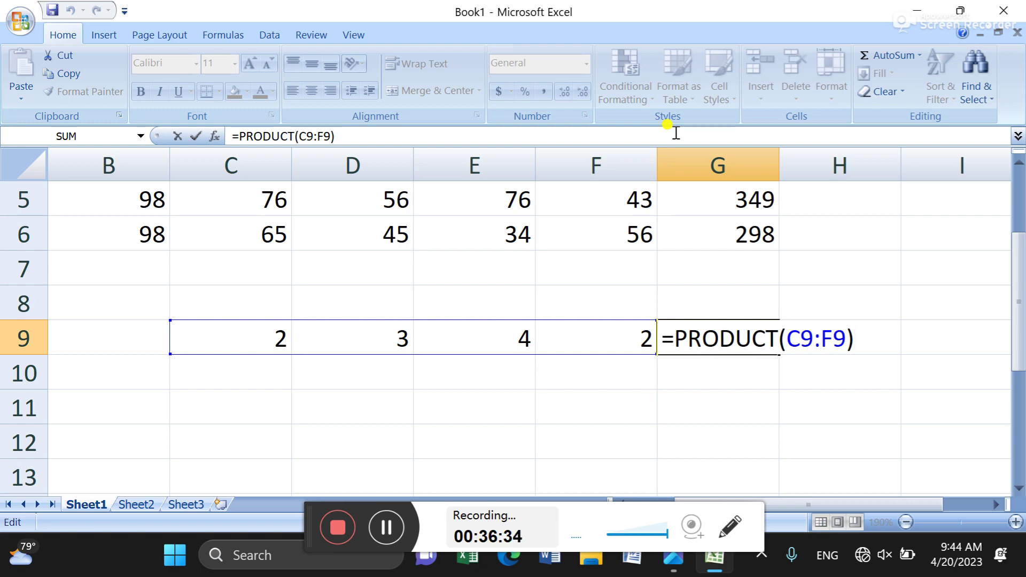
key("BackSpace")
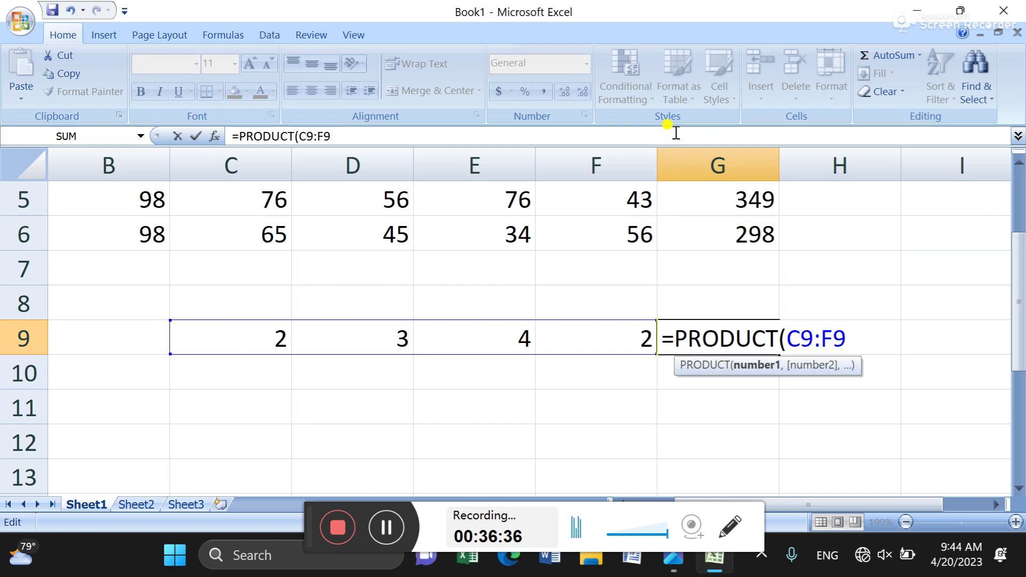
key("Return")
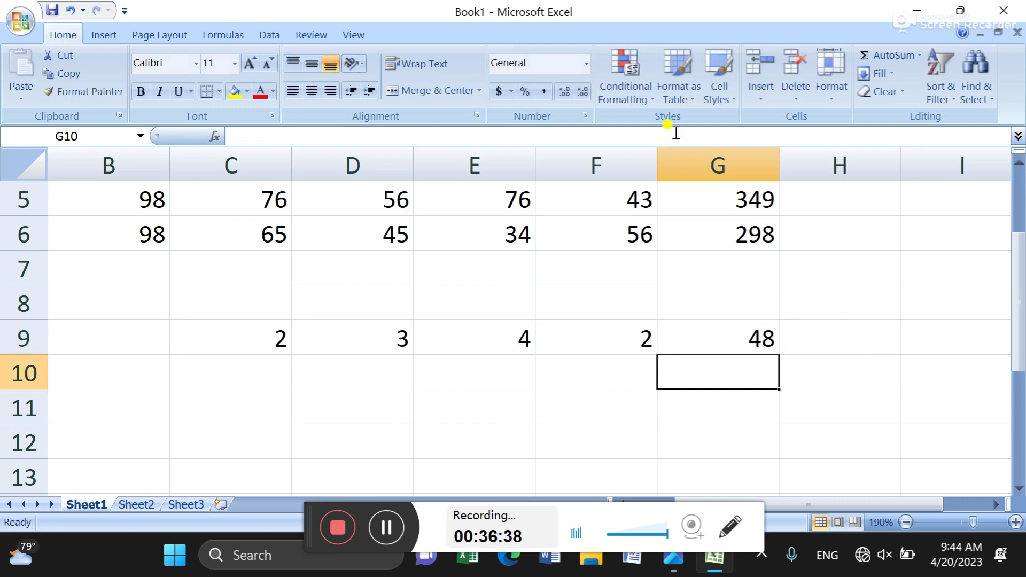
key("Up")
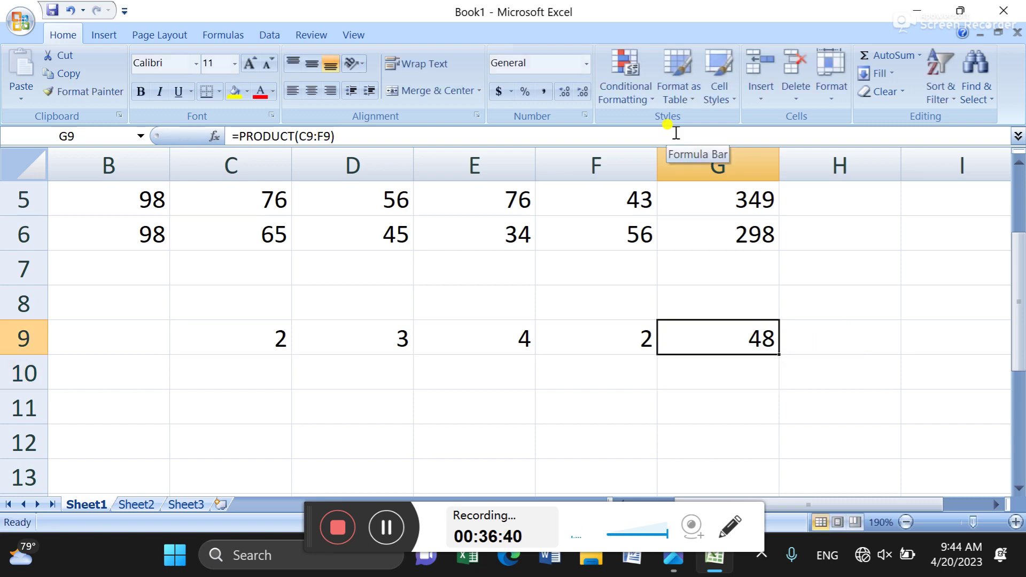
key("F2")
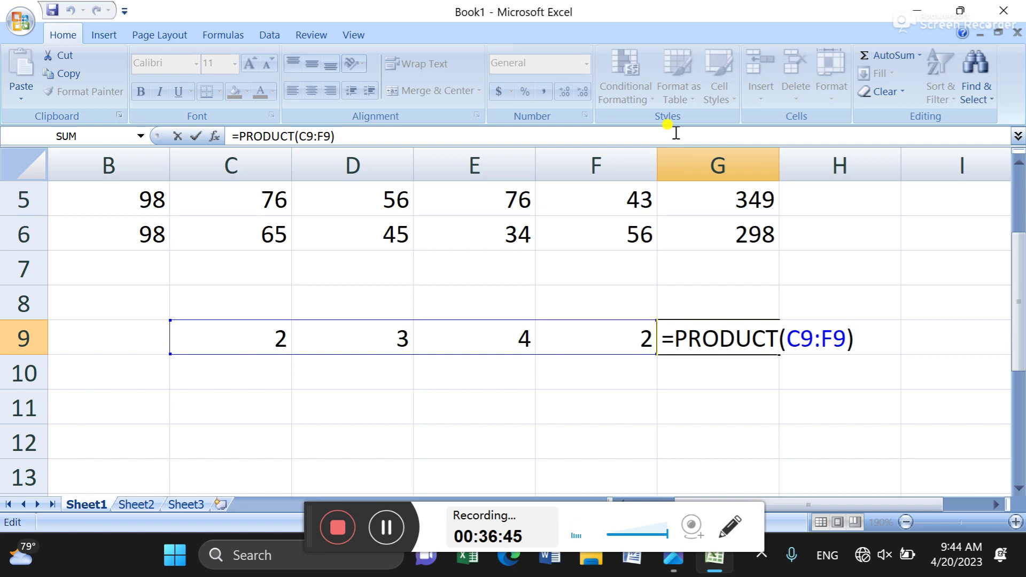
key("BackSpace")
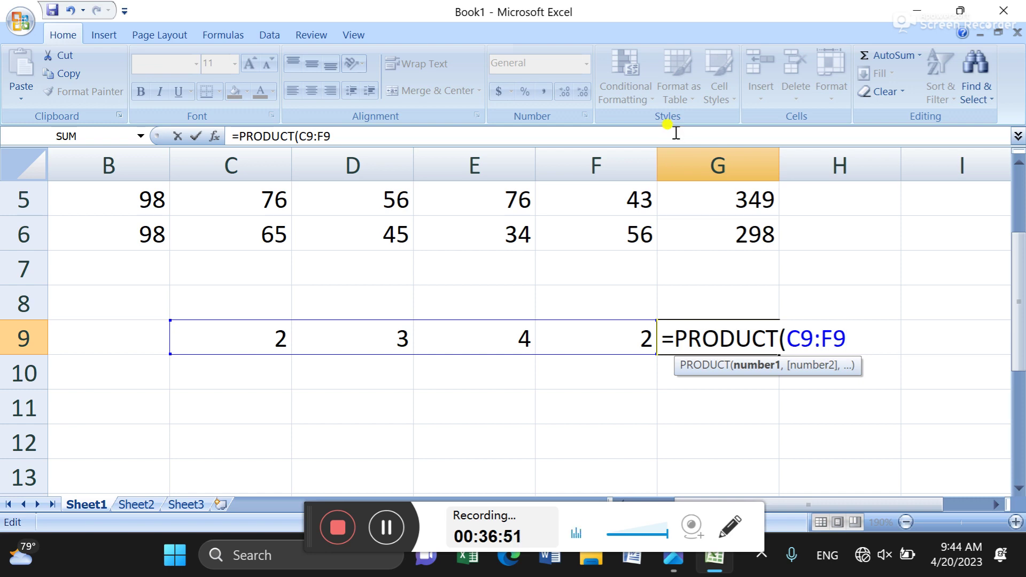
key("Return")
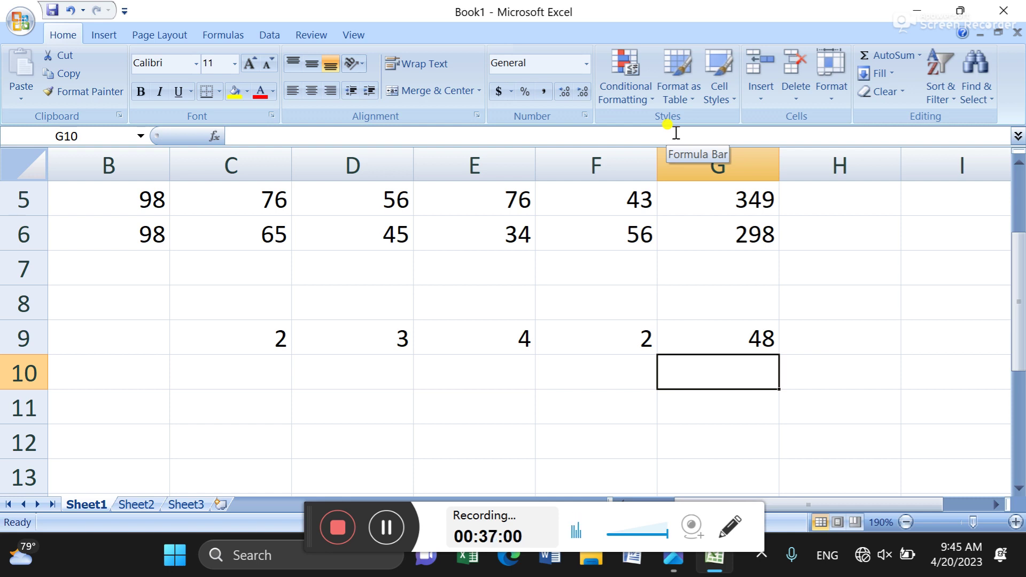
Clear the multiplication example's numbers and result from the range C9:G10.
left_click_drag(773, 334, 167, 357)
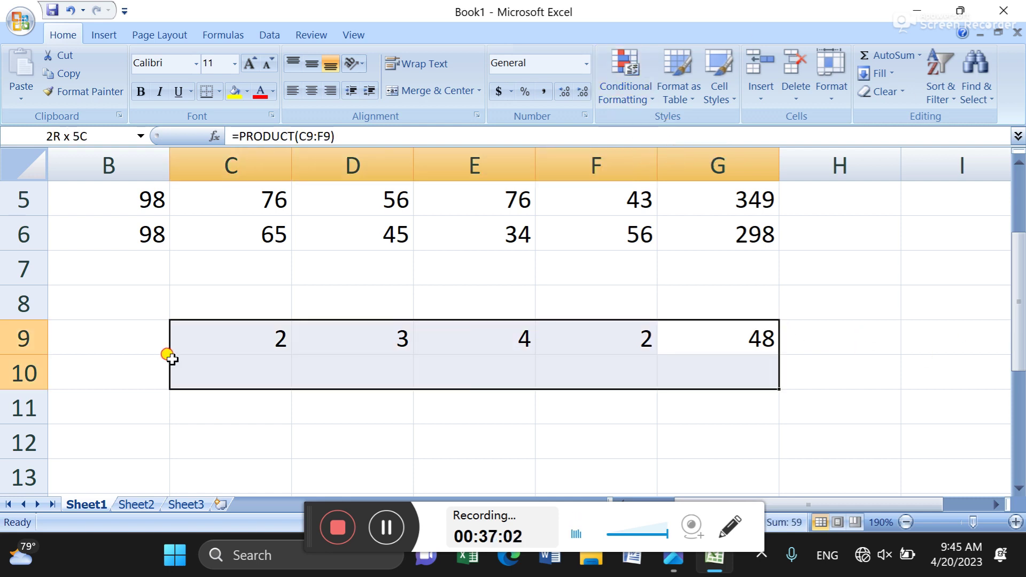
key("Delete")
key("shift+BackSpace")
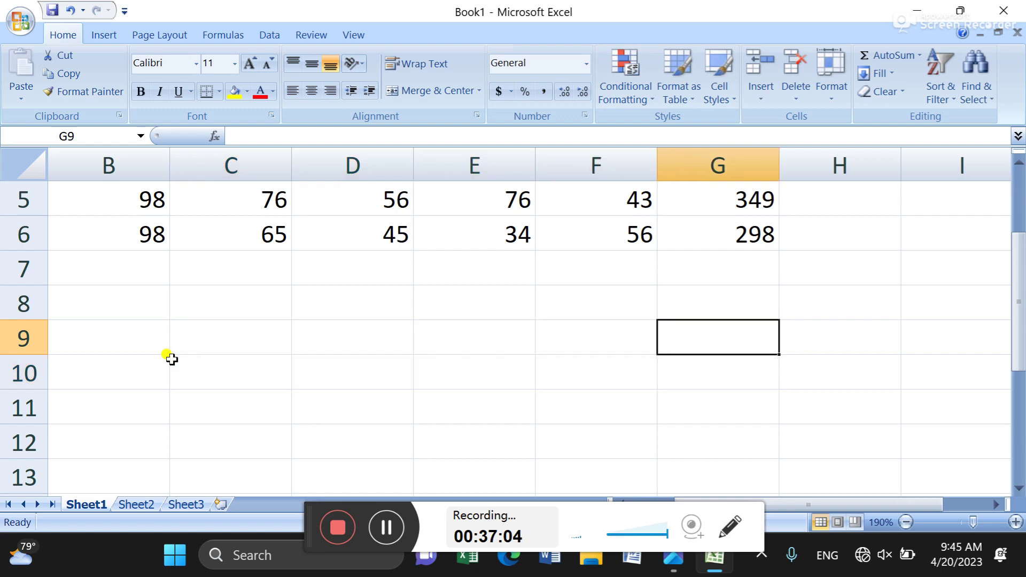
Enter the column headings items, rate, qty and total across cells D9 to G9.
key("Left")
key("Left")
key("Left")
type("ite")
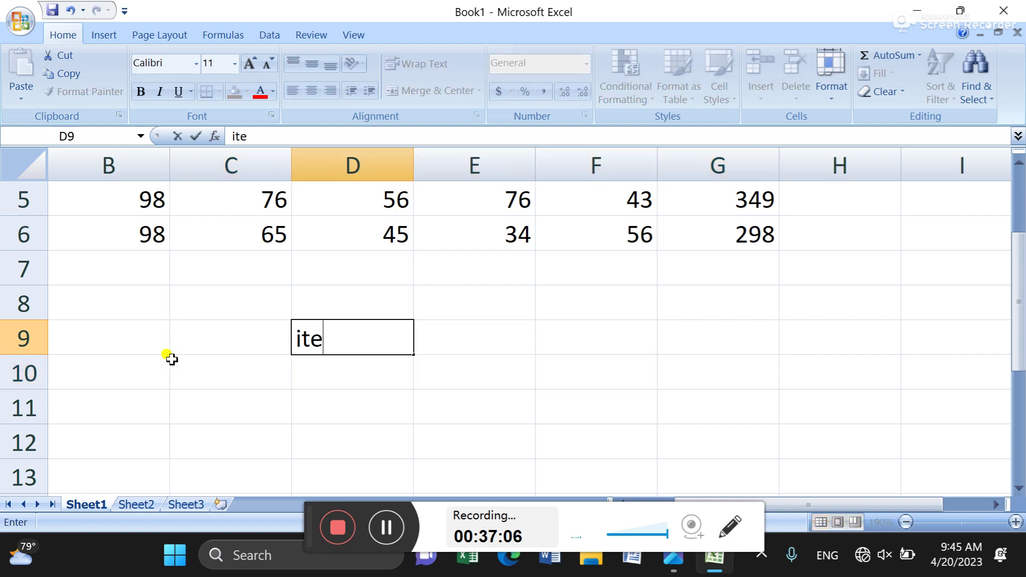
type("ms")
key("Tab")
type("ra")
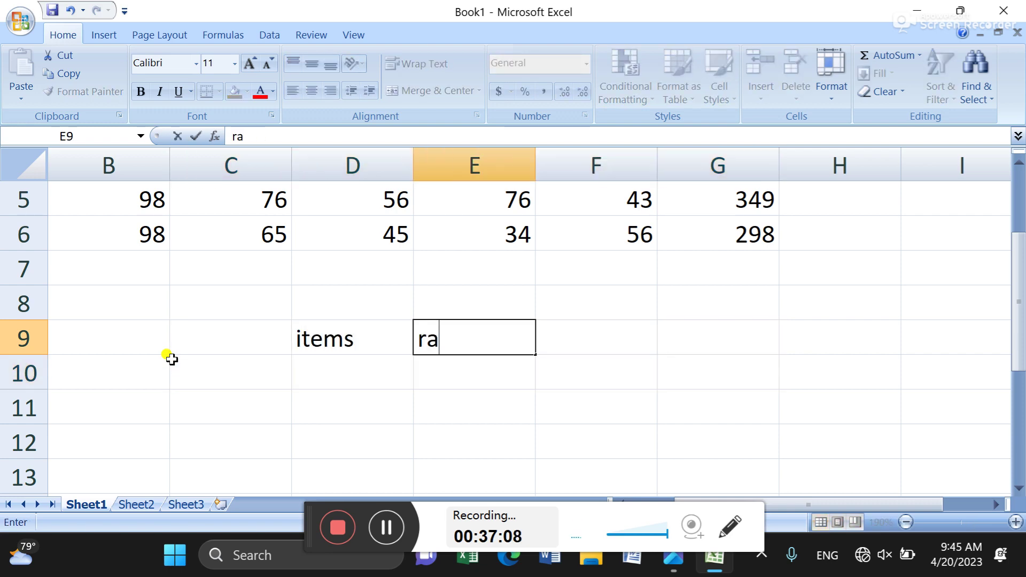
type("te")
key("Tab")
type("qt")
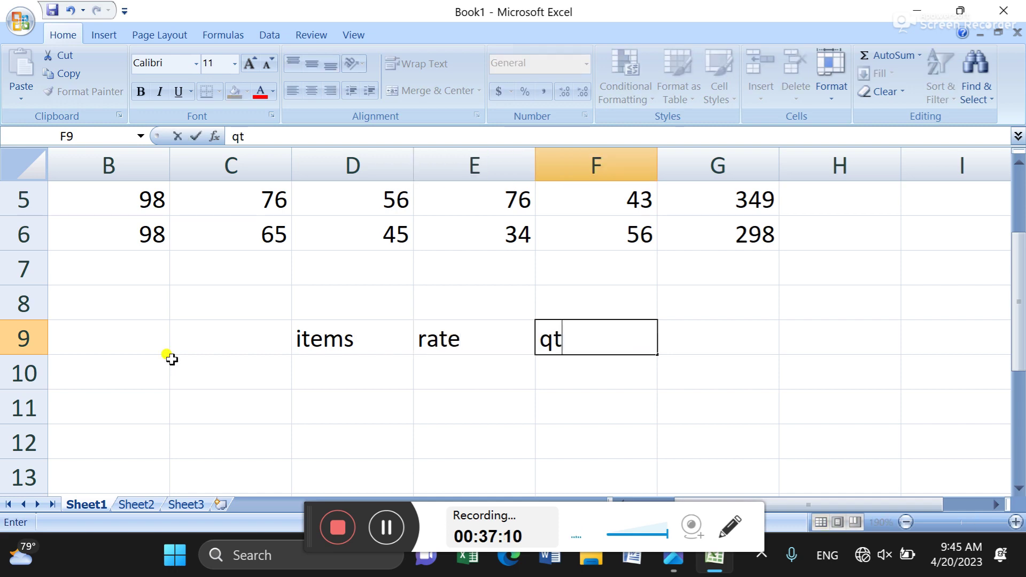
type("y")
key("Tab")
type("total")
key("Return")
key("Return")
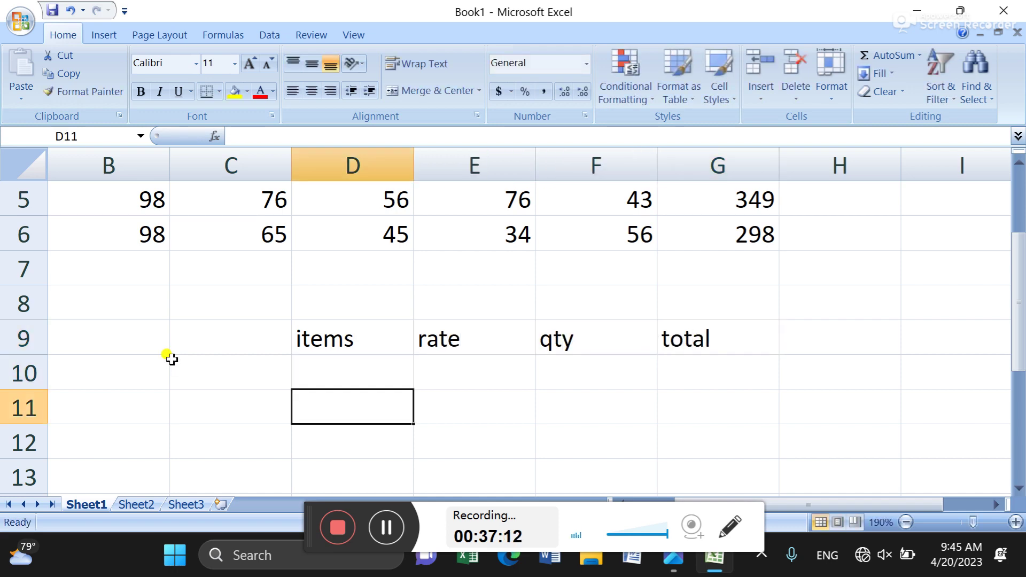
Fill the first item row below the headings with Apple, rate 120 and quantity 2 in D10 to F10.
key("Down")
key("Down")
key("Down")
key("Down")
key("Up")
key("Up")
key("Up")
key("Up")
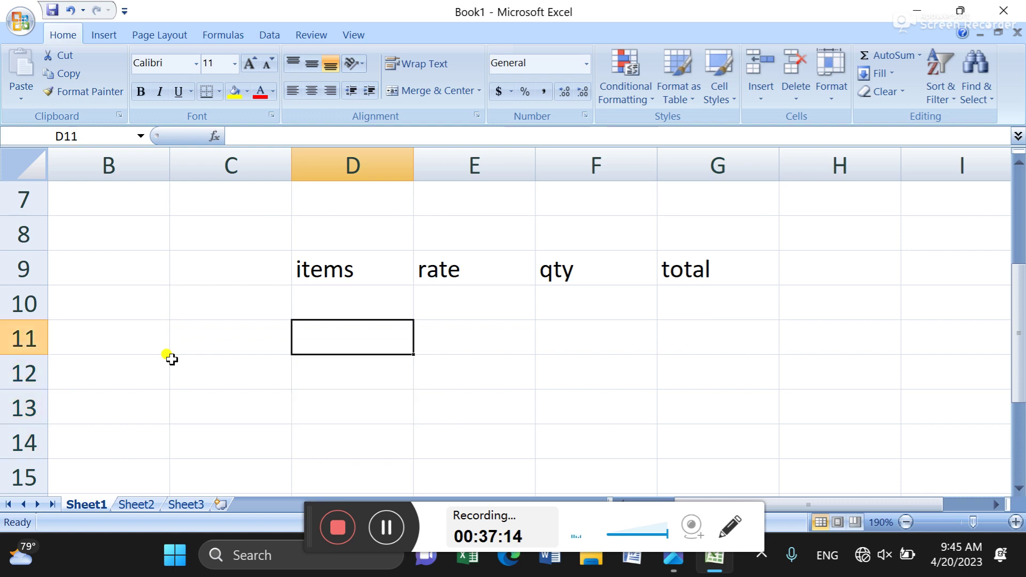
key("Up")
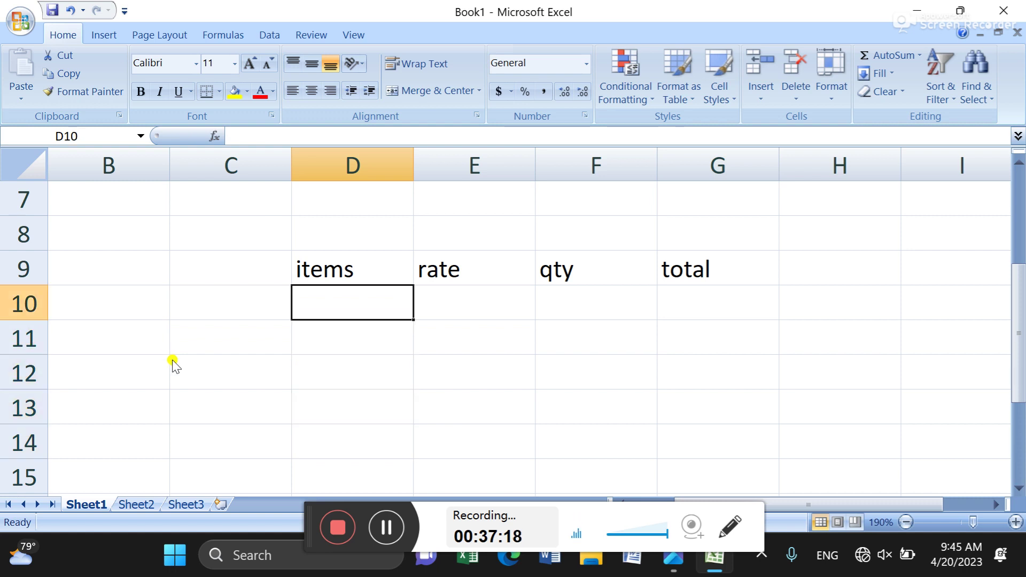
type("Apple")
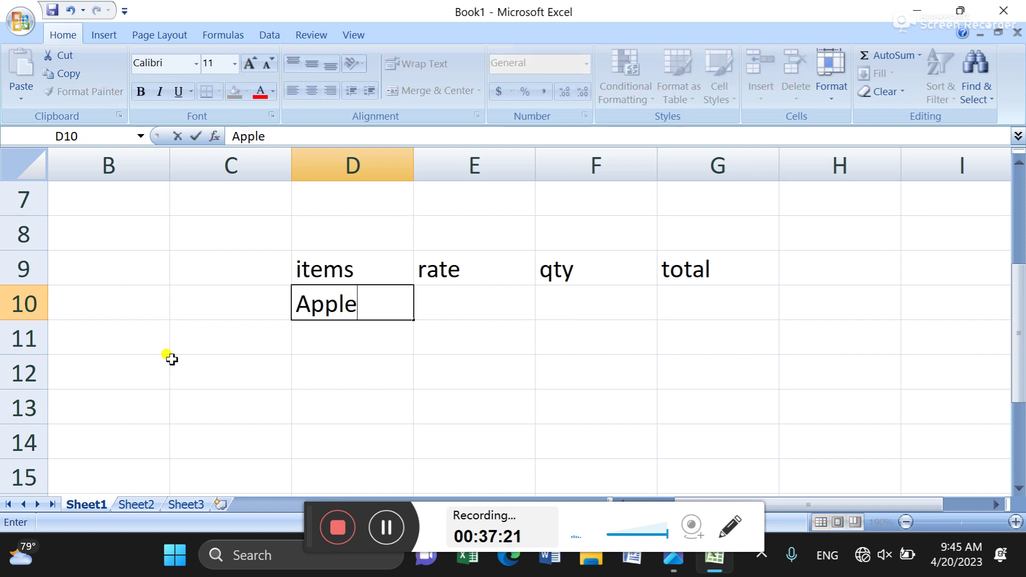
key("Tab")
type("120")
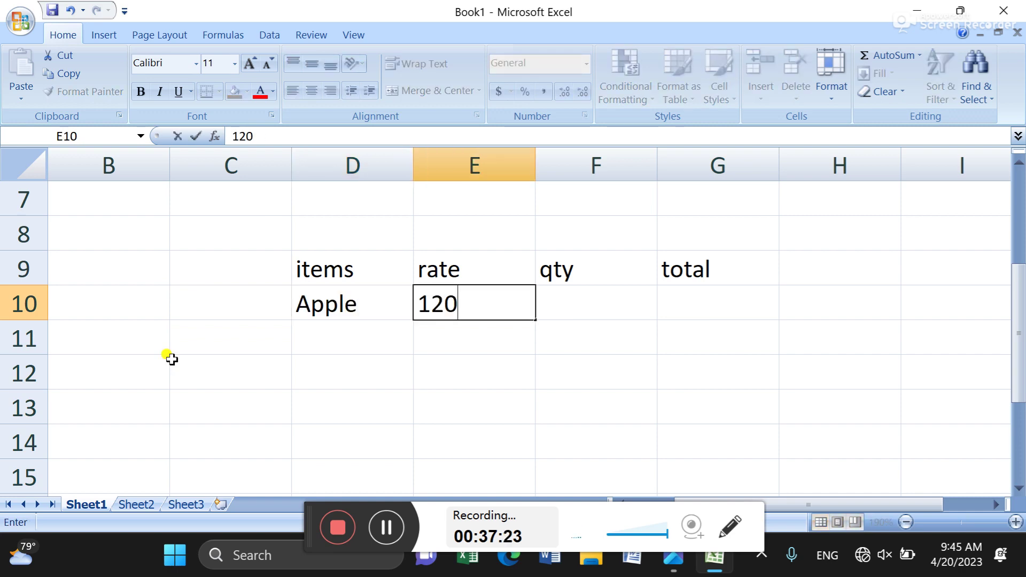
key("Tab")
type("2")
key("Tab")
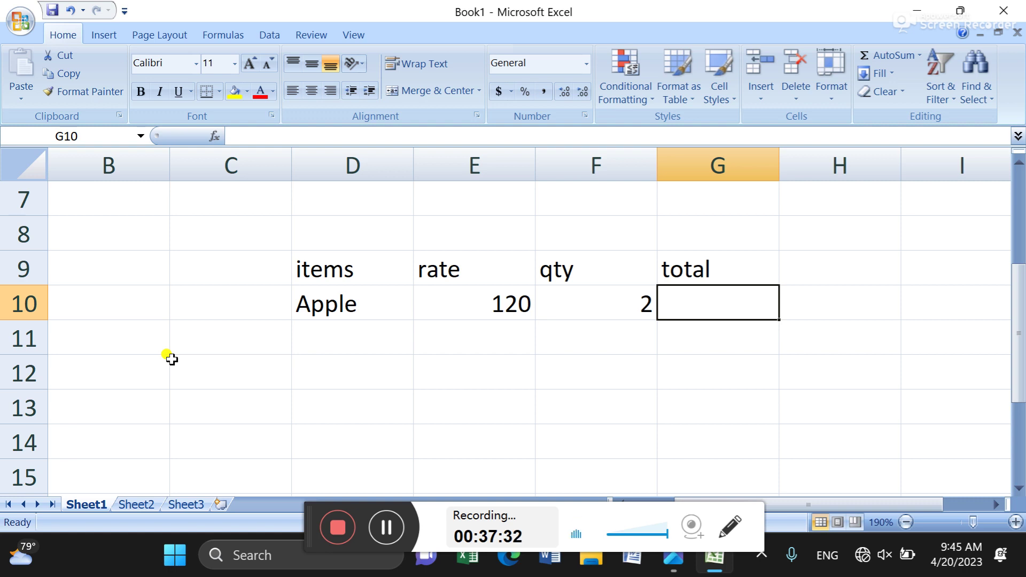
Calculate the Apple total in G10 with =PRODUCT(E10:F10) and reopen the formula to review its cell range.
type("=")
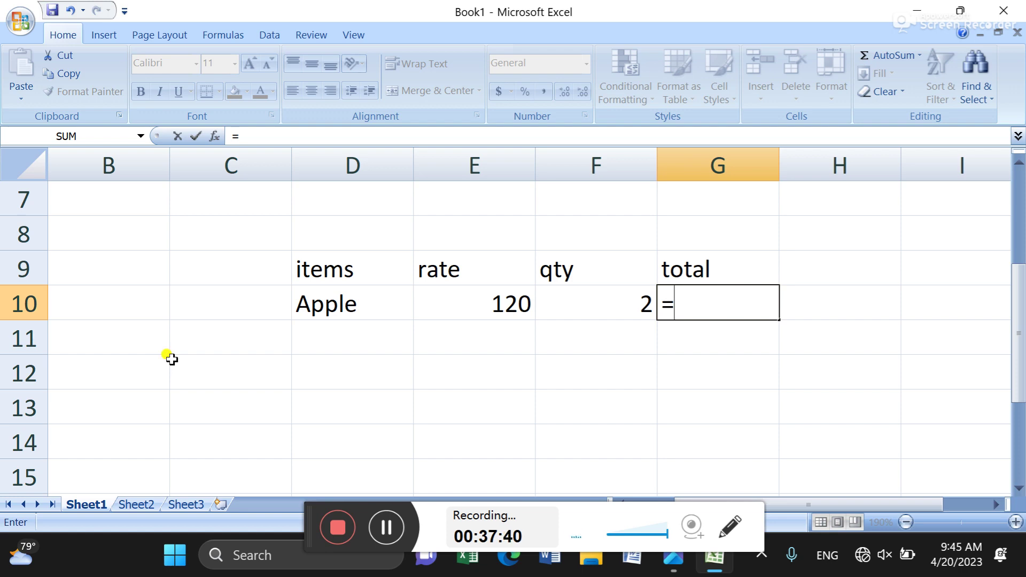
type("prod")
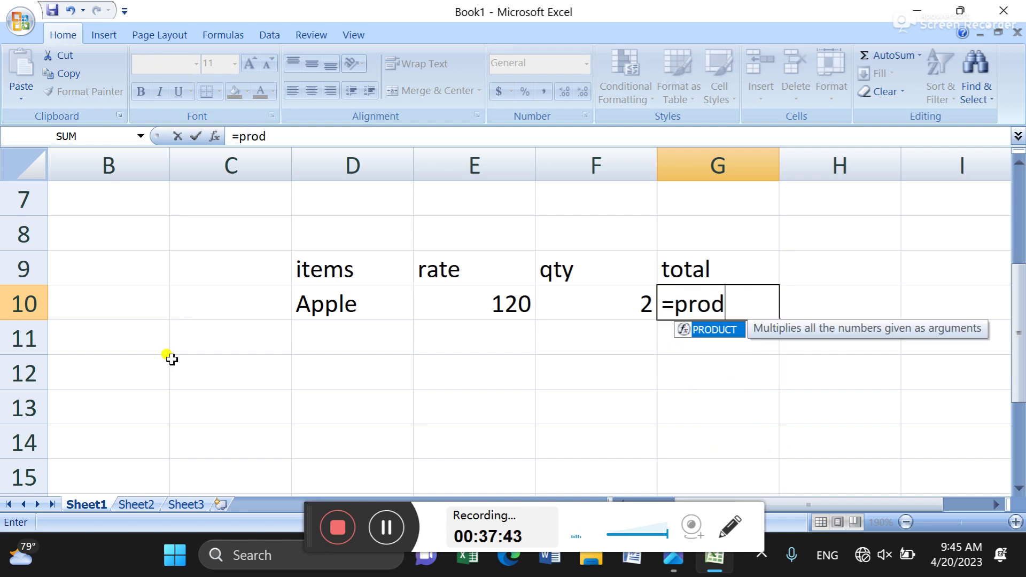
key("Tab")
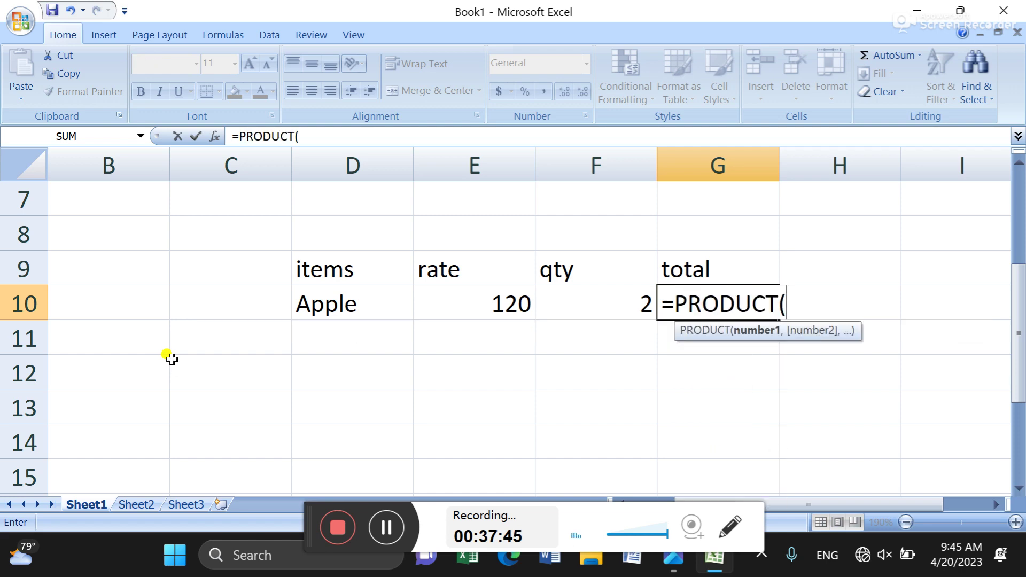
key("Left")
key("Left")
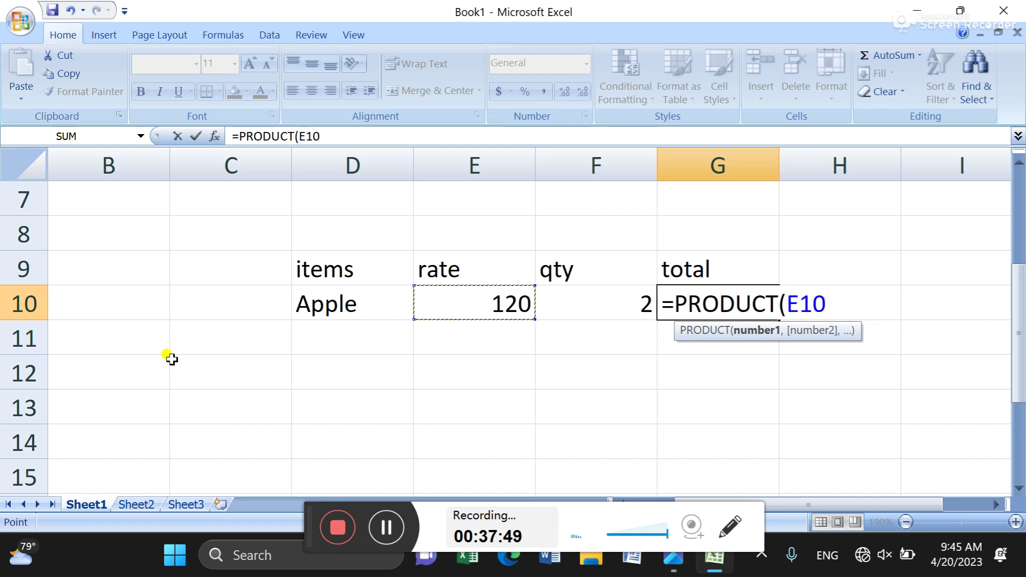
type("*")
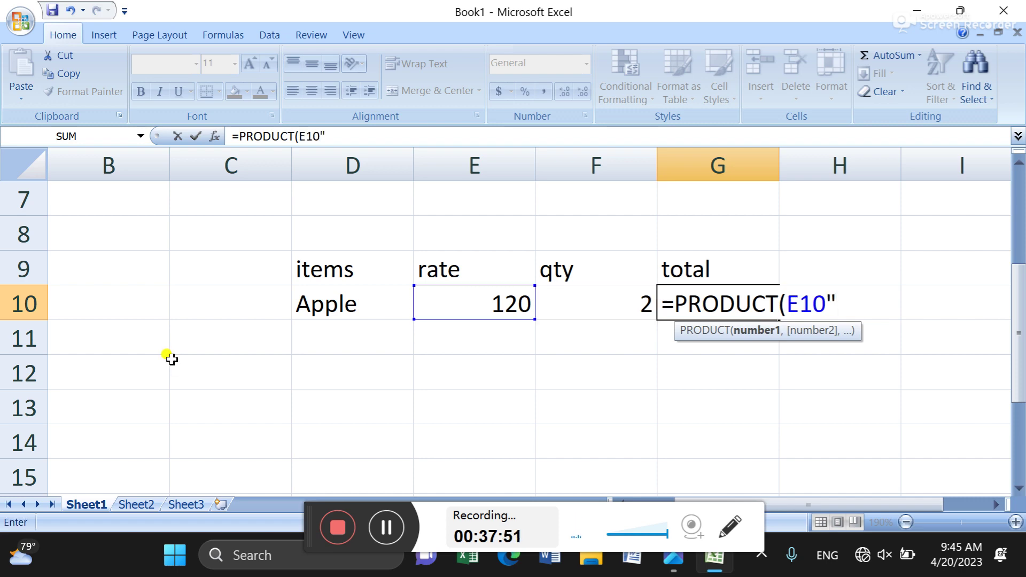
key("BackSpace")
type(":")
key("Left")
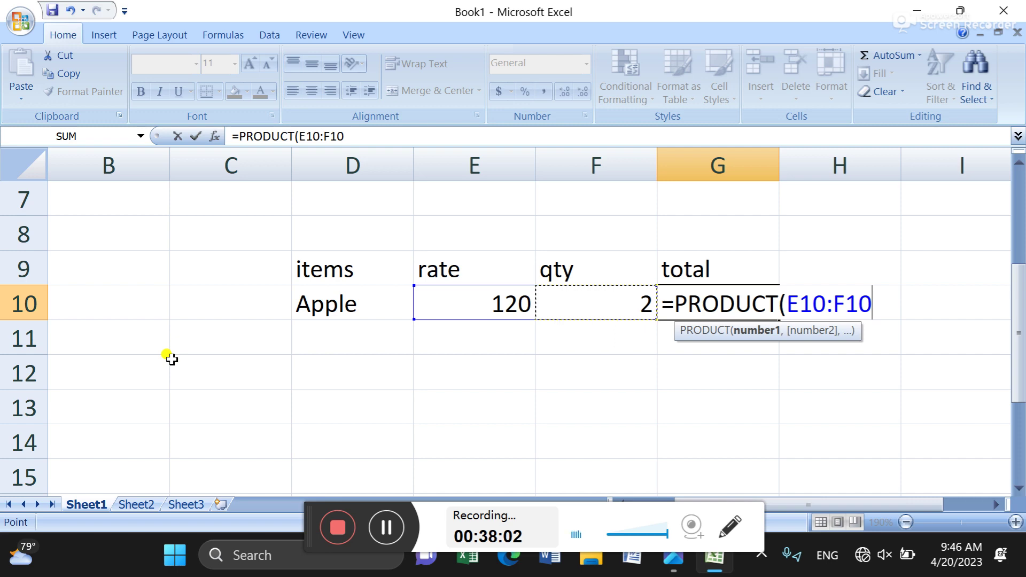
key("Return")
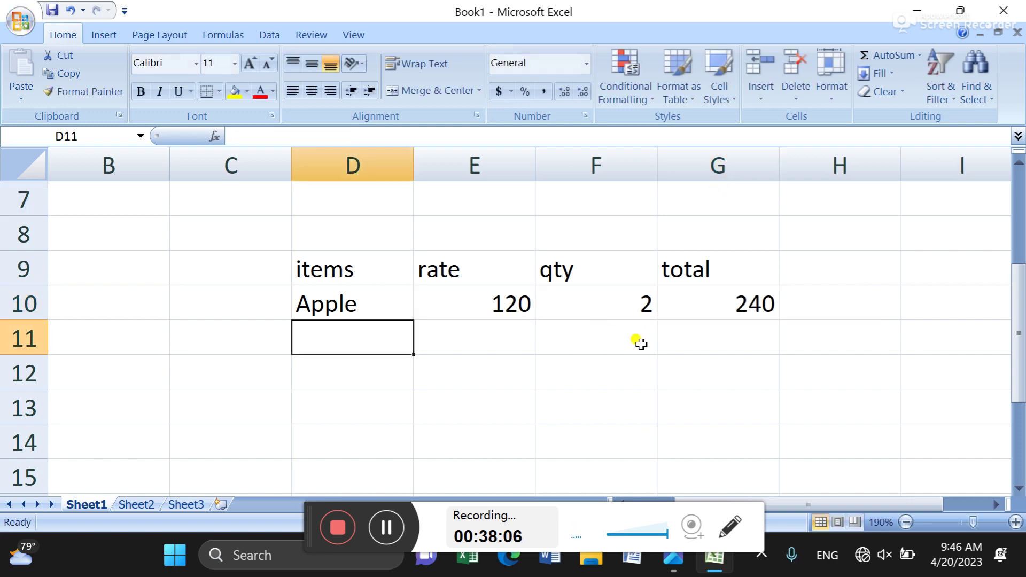
double_click(741, 304)
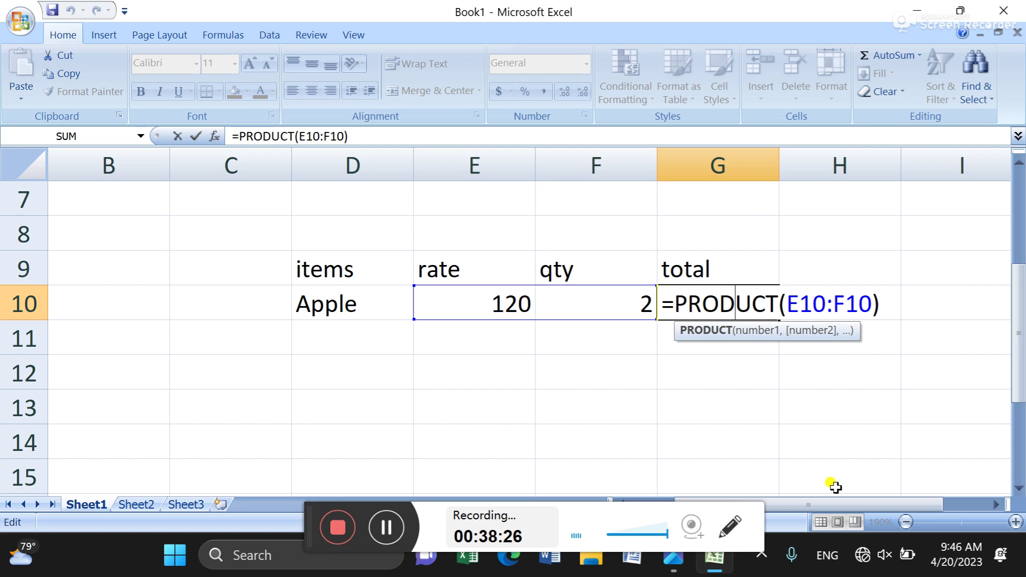
key("ctrl+Return")
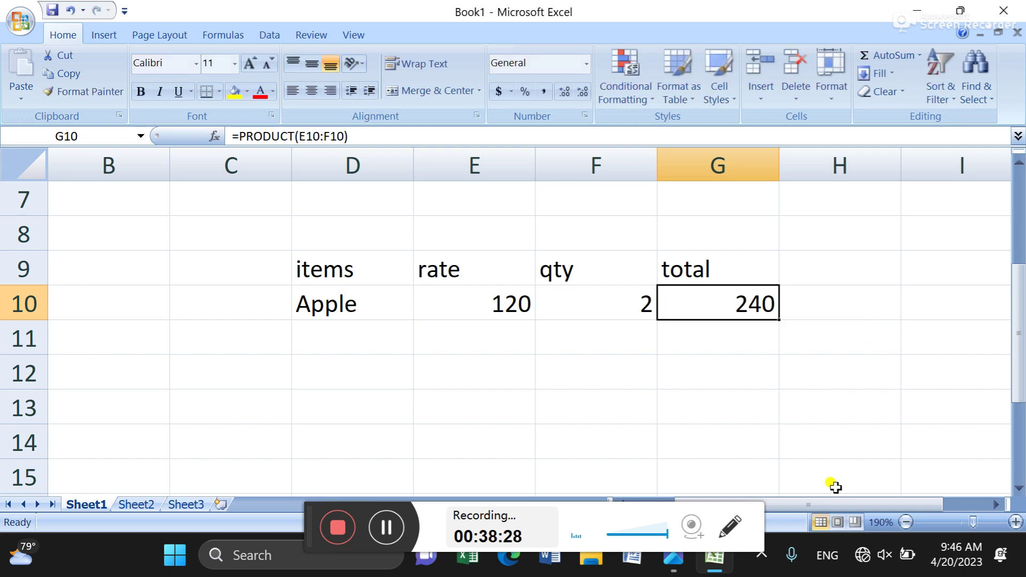